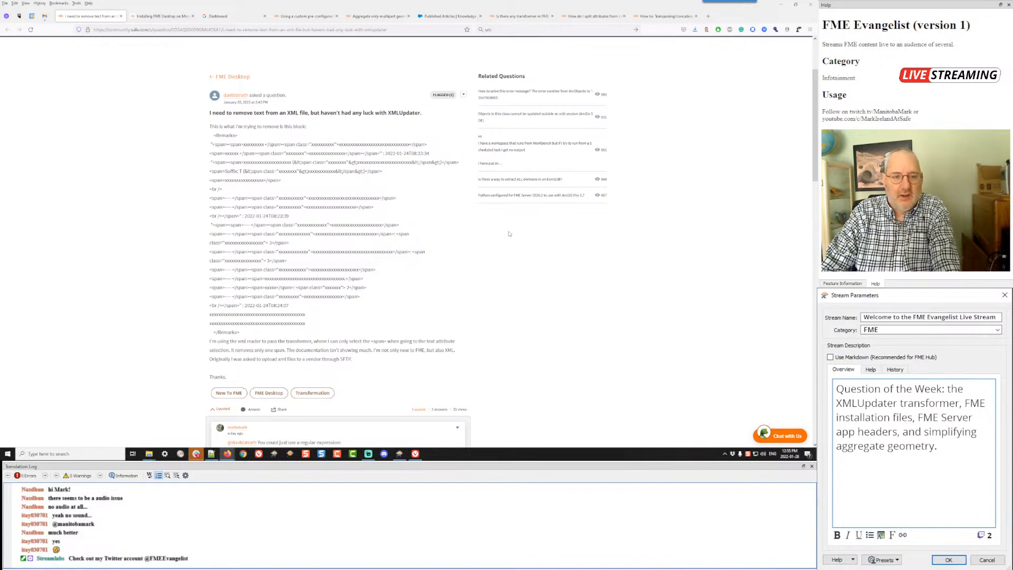
Step: Read the forum question about removing a <Remarks> block from an XML file, highlighting the block and the regular expression suggested in the first reply
{"action": "left_click_drag", "start_coordinate": [209, 136], "coordinate": [346, 332]}
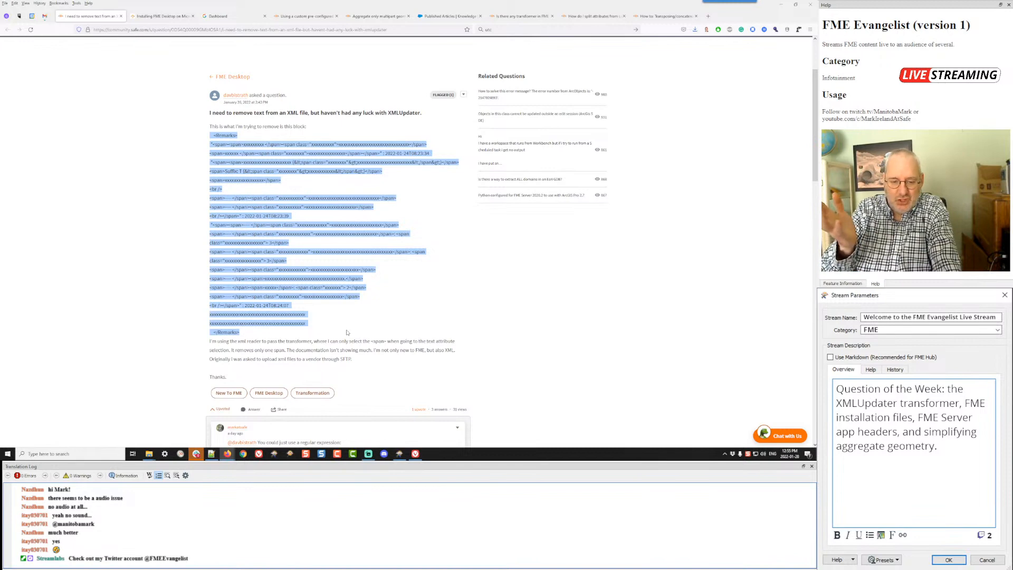
{"action": "scroll", "coordinate": [347, 332], "scroll_direction": "down", "scroll_amount": 10}
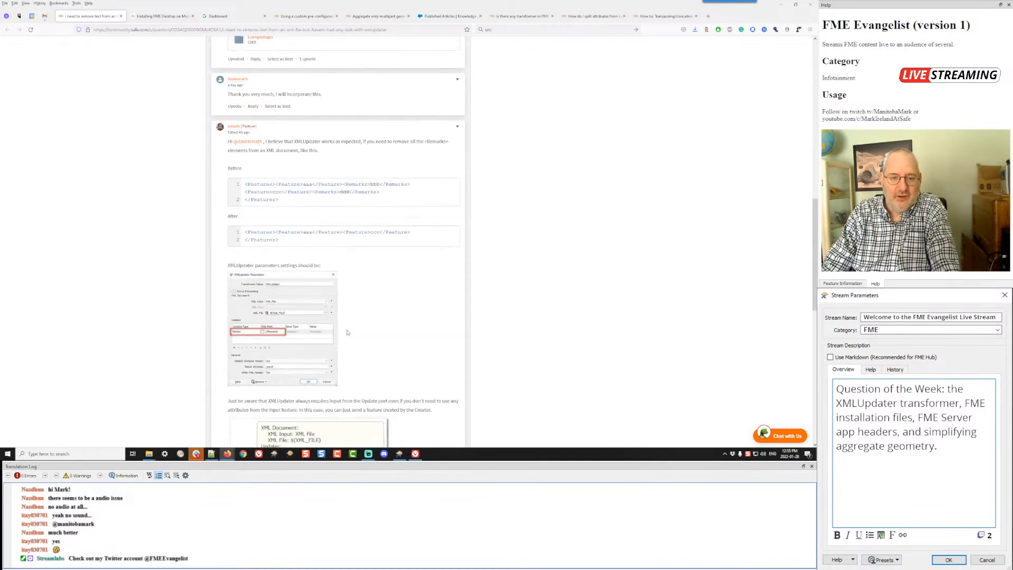
{"action": "scroll", "coordinate": [347, 332], "scroll_direction": "down", "scroll_amount": 2}
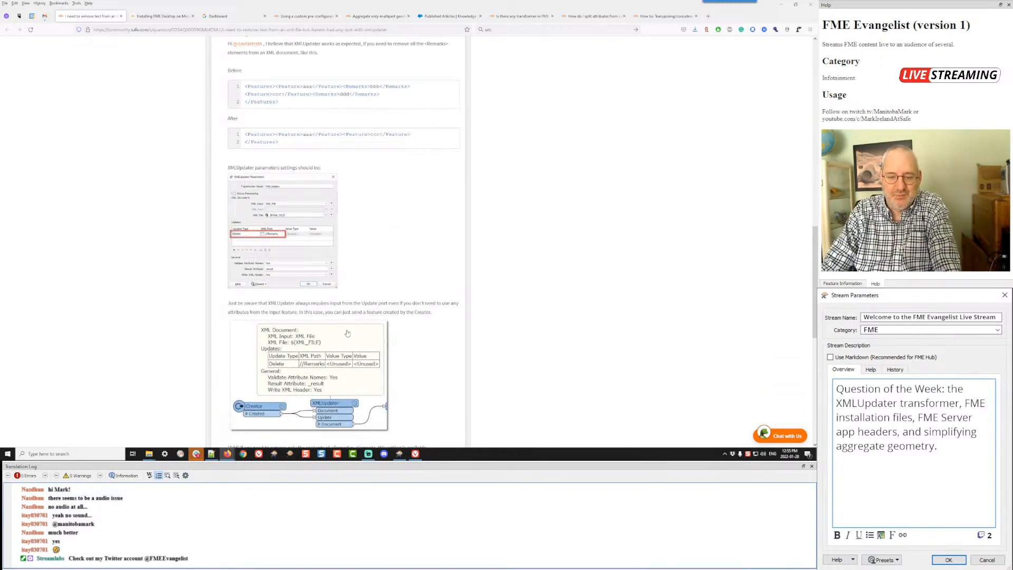
{"action": "scroll", "coordinate": [347, 332], "scroll_direction": "up", "scroll_amount": 12}
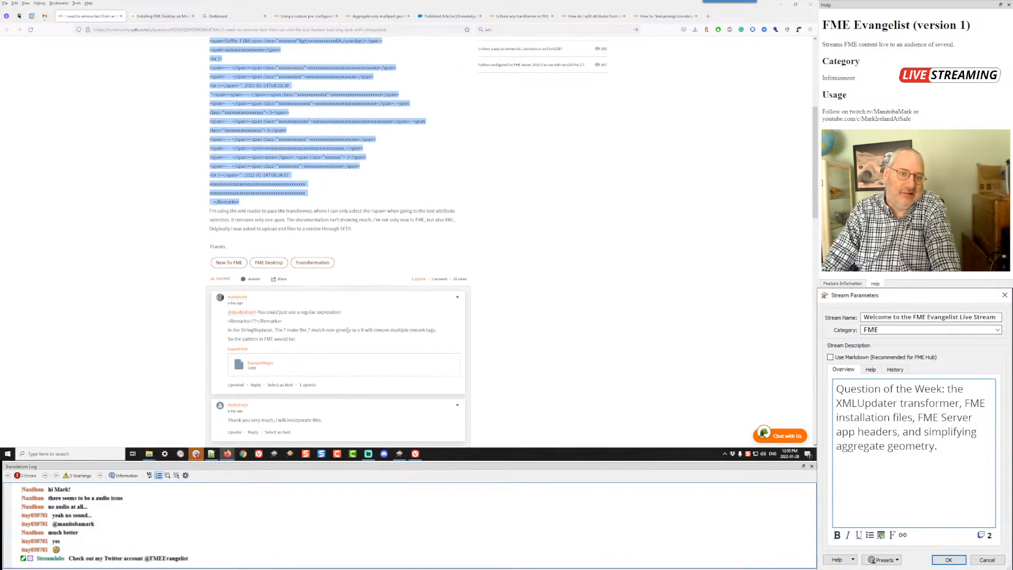
{"action": "scroll", "coordinate": [347, 332], "scroll_direction": "up", "scroll_amount": 2}
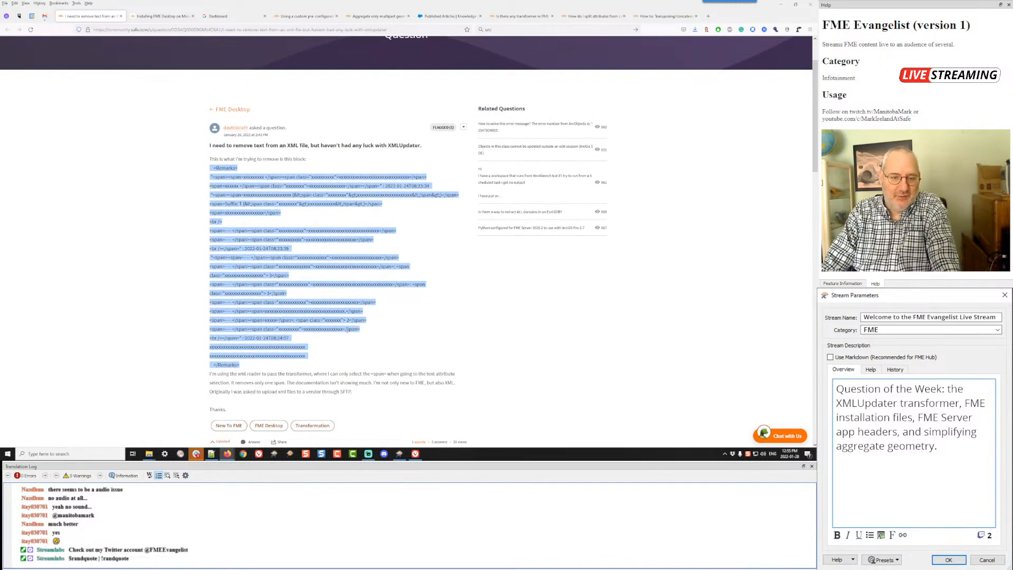
{"action": "scroll", "coordinate": [459, 325], "scroll_direction": "down", "scroll_amount": 4}
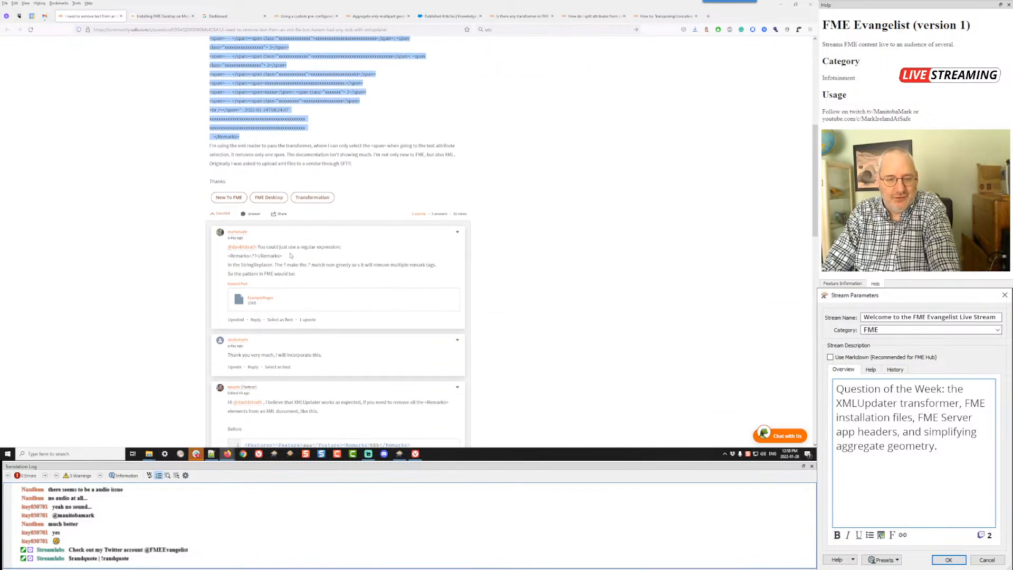
{"action": "left_click_drag", "start_coordinate": [290, 255], "coordinate": [228, 255]}
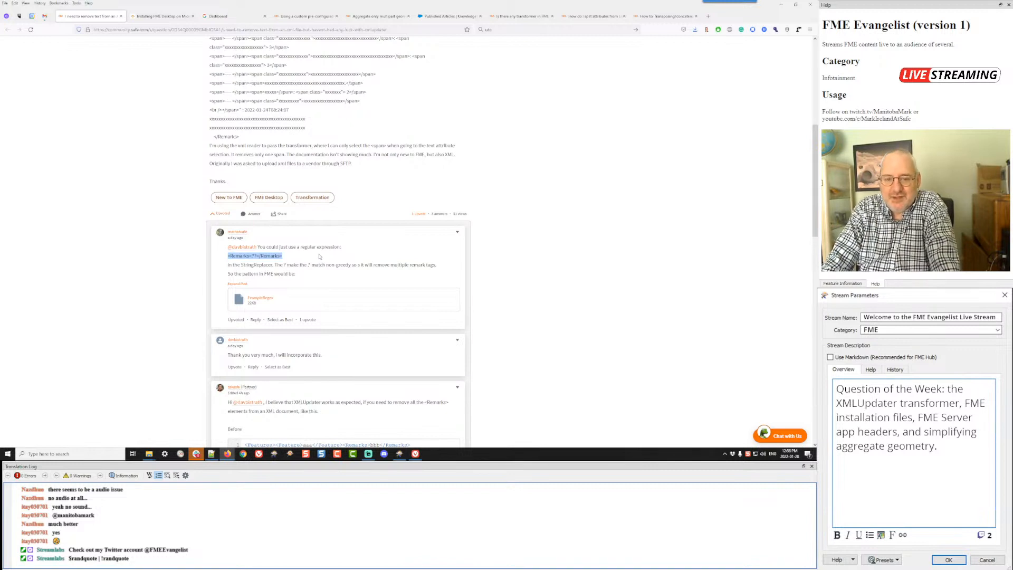
{"action": "left_click", "coordinate": [346, 257]}
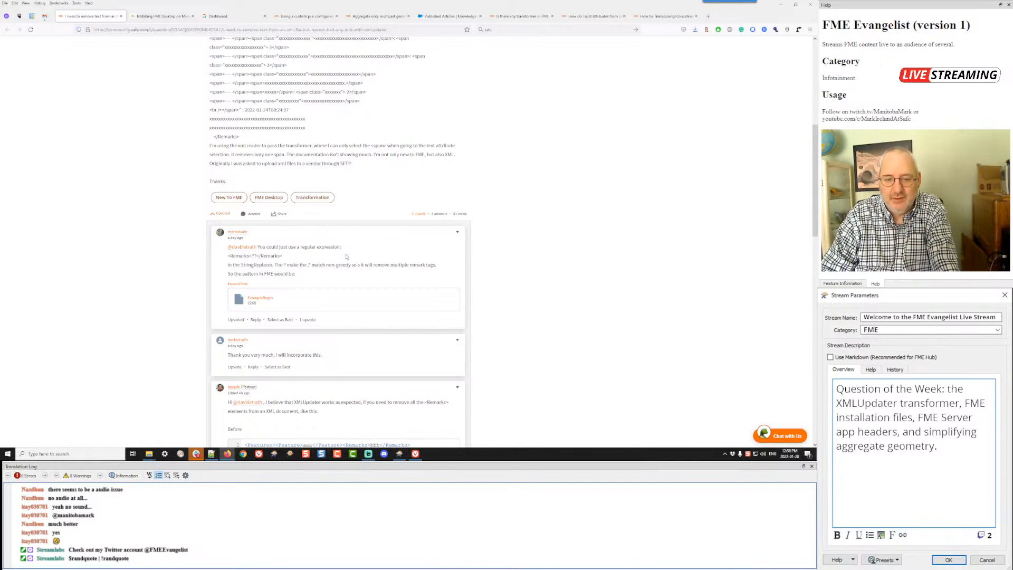
{"action": "left_click_drag", "start_coordinate": [283, 255], "coordinate": [228, 257]}
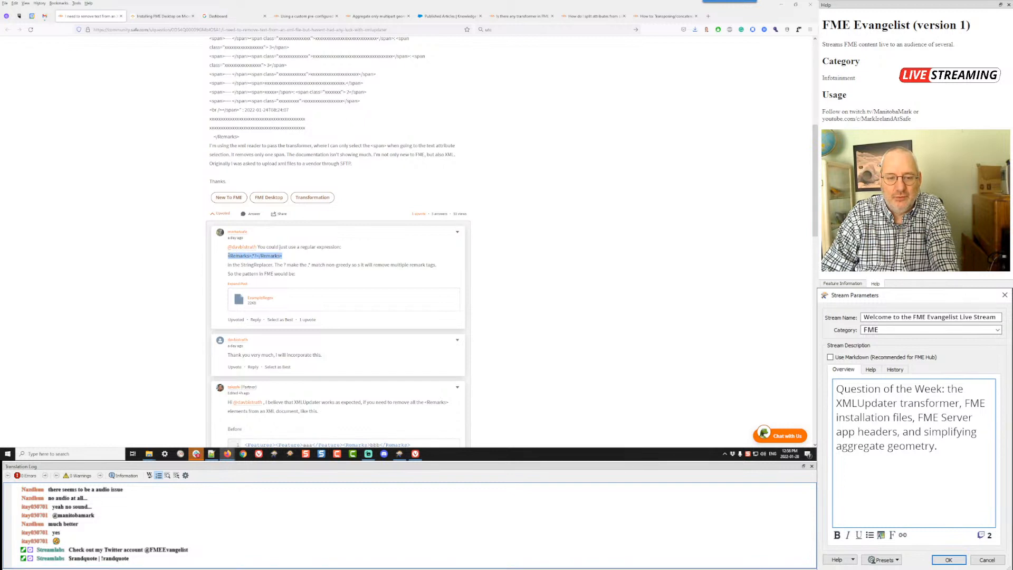
{"action": "left_click", "coordinate": [516, 273]}
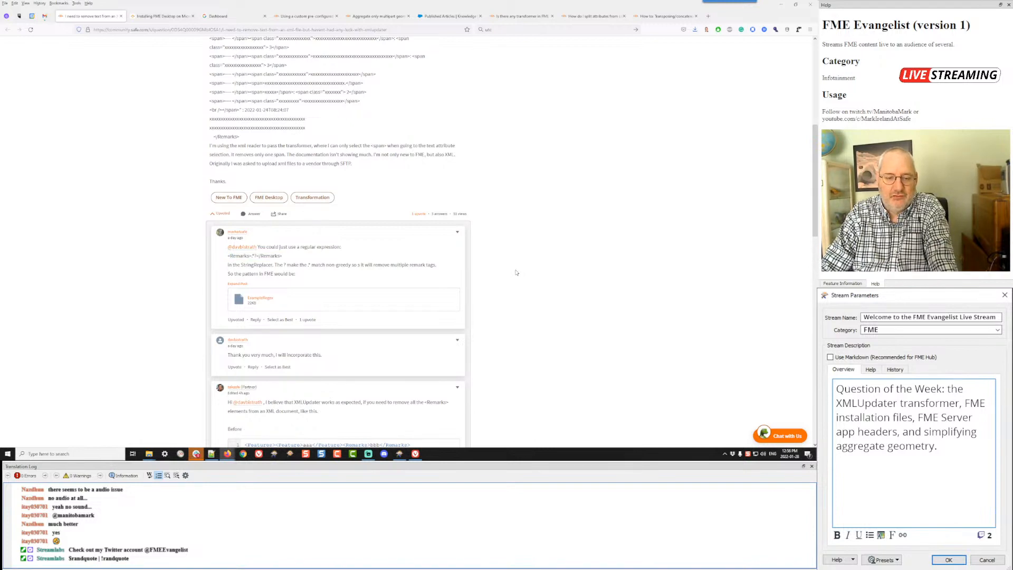
Step: Review the question against the reply that explains the XMLUpdater parameter settings for removing <Remarks> elements
{"action": "scroll", "coordinate": [516, 272], "scroll_direction": "down", "scroll_amount": 2}
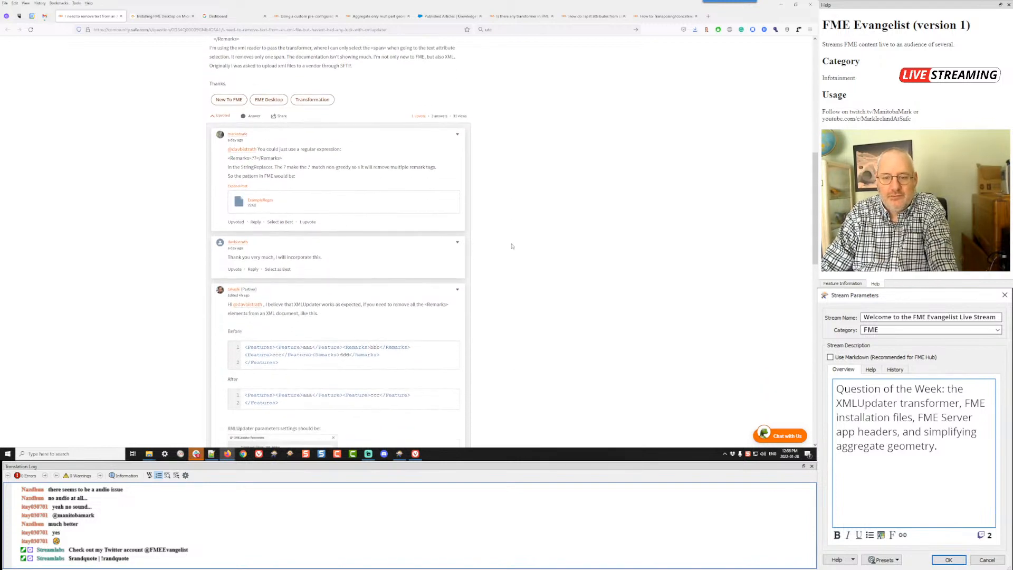
{"action": "scroll", "coordinate": [504, 154], "scroll_direction": "up", "scroll_amount": 6}
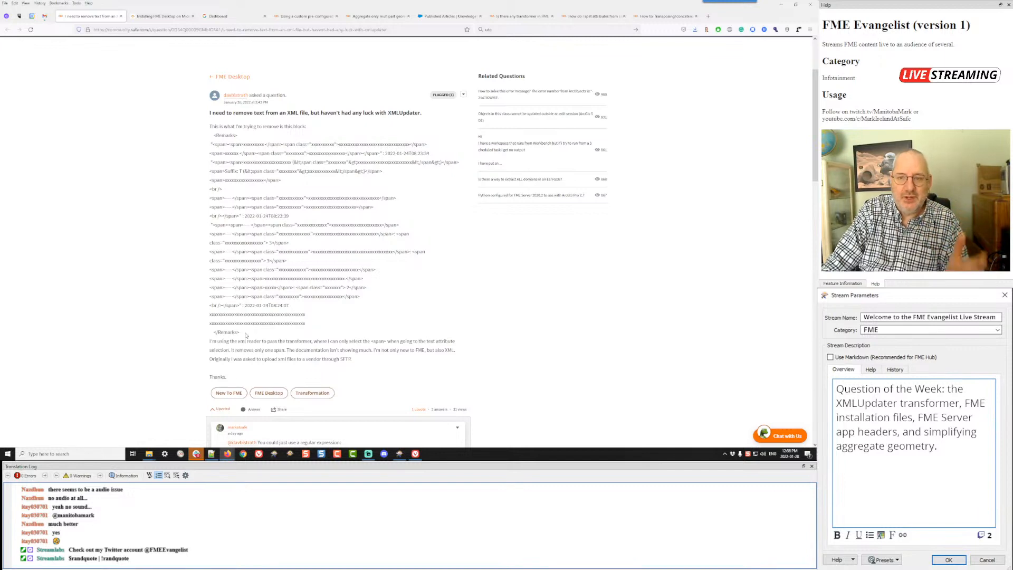
{"action": "scroll", "coordinate": [245, 335], "scroll_direction": "down", "scroll_amount": 1}
{"action": "scroll", "coordinate": [245, 335], "scroll_direction": "down", "scroll_amount": 10}
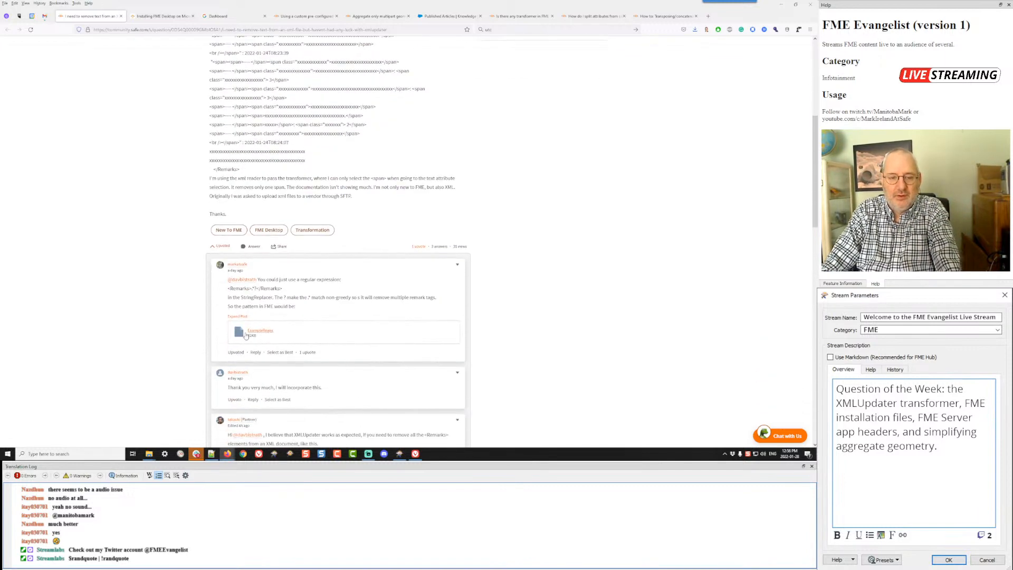
{"action": "scroll", "coordinate": [245, 332], "scroll_direction": "down", "scroll_amount": 1}
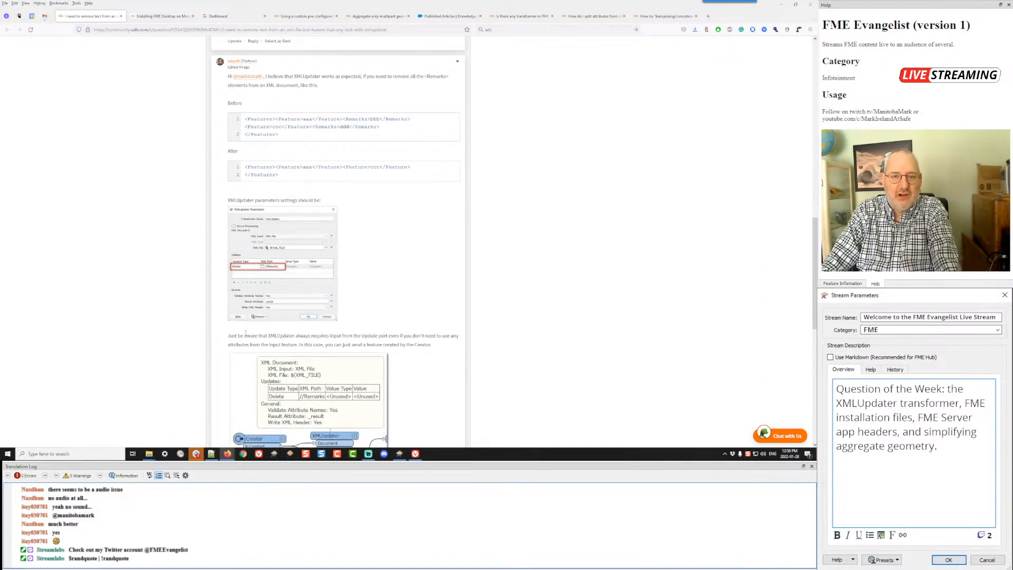
Step: Switch to FME Workbench and examine the <Remarks> elements in the AttributeManager's myXML attribute value
{"action": "key", "text": "alt+Tab"}
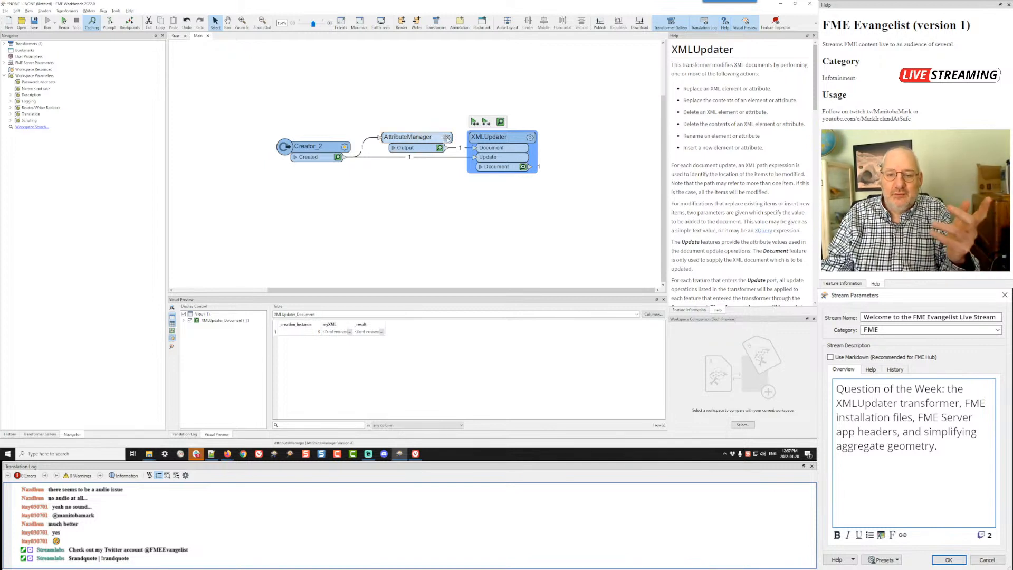
{"action": "left_click", "coordinate": [446, 137]}
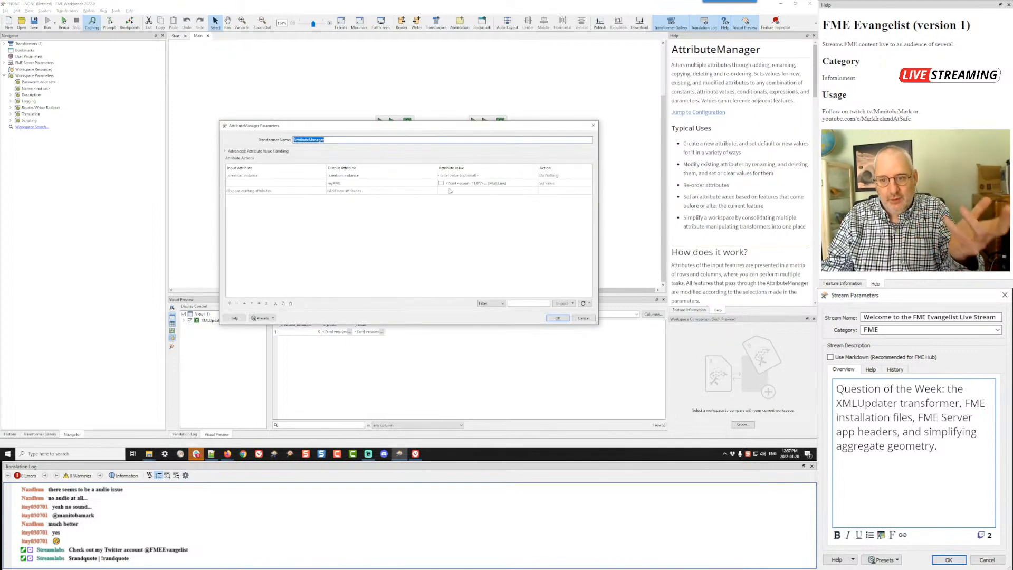
{"action": "left_click", "coordinate": [527, 185]}
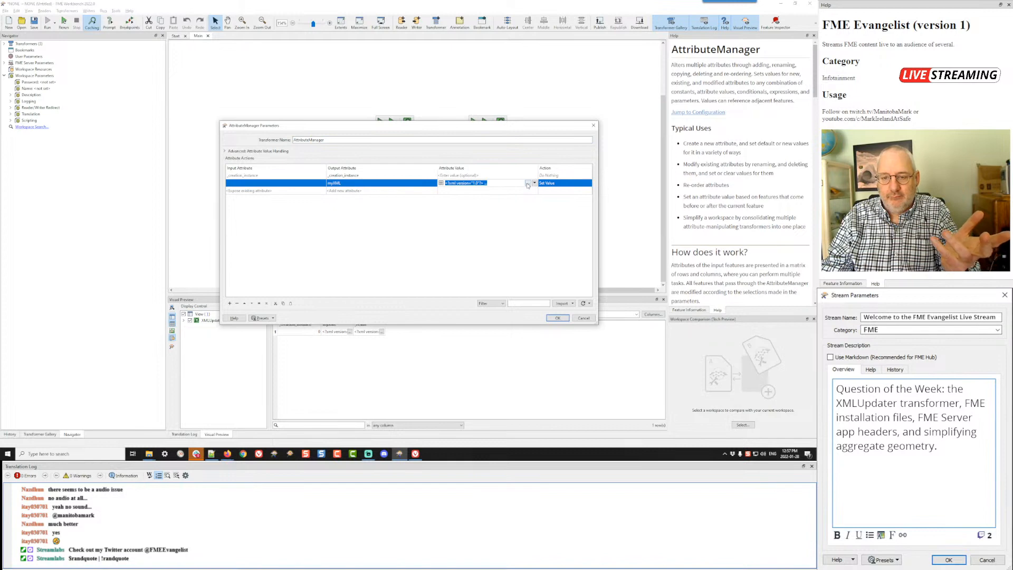
{"action": "left_click", "coordinate": [527, 184]}
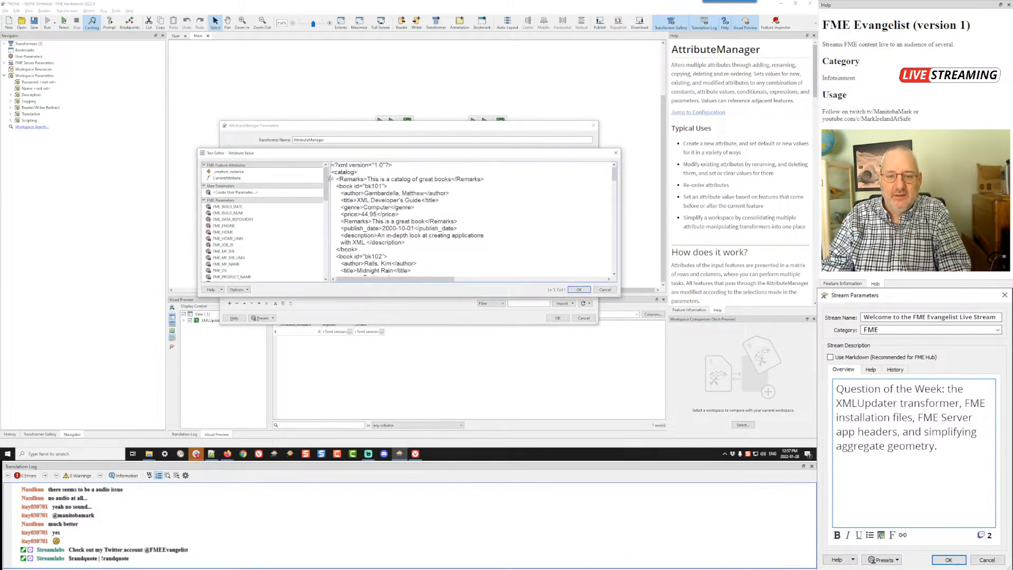
{"action": "left_click_drag", "start_coordinate": [332, 179], "coordinate": [542, 182]}
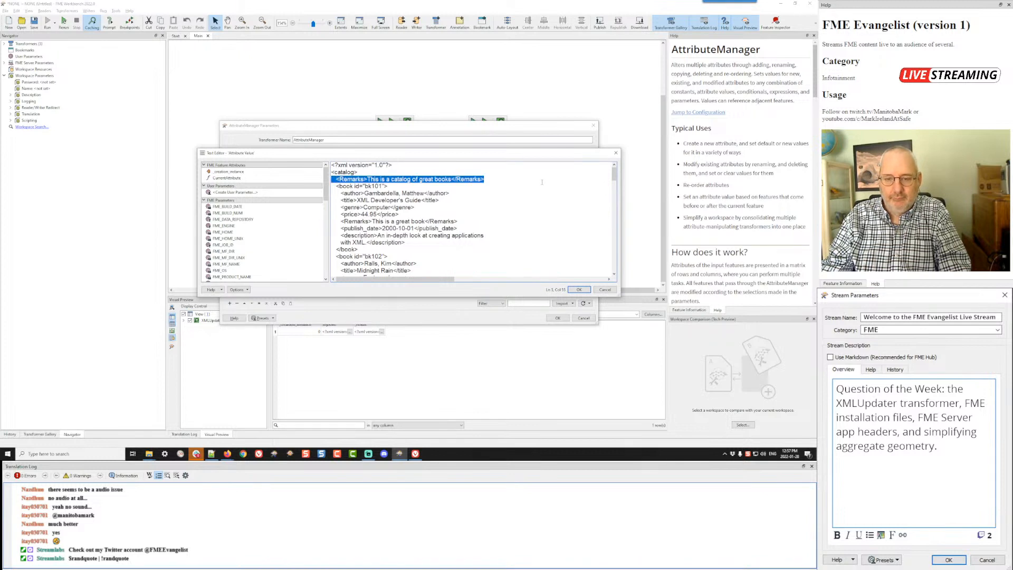
{"action": "scroll", "coordinate": [425, 226], "scroll_direction": "down", "scroll_amount": 6}
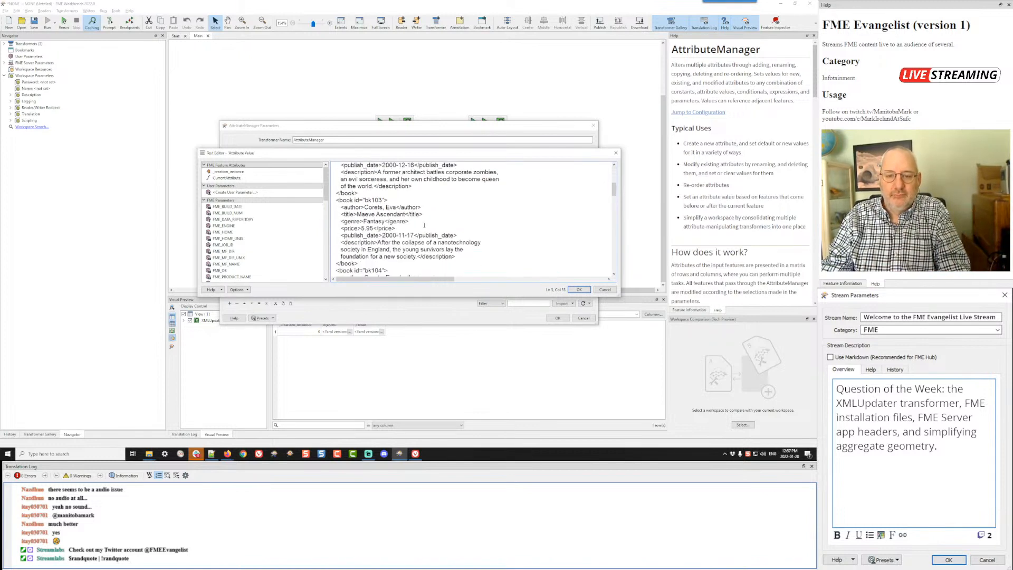
{"action": "scroll", "coordinate": [424, 225], "scroll_direction": "down", "scroll_amount": 3}
{"action": "scroll", "coordinate": [425, 225], "scroll_direction": "down", "scroll_amount": 1}
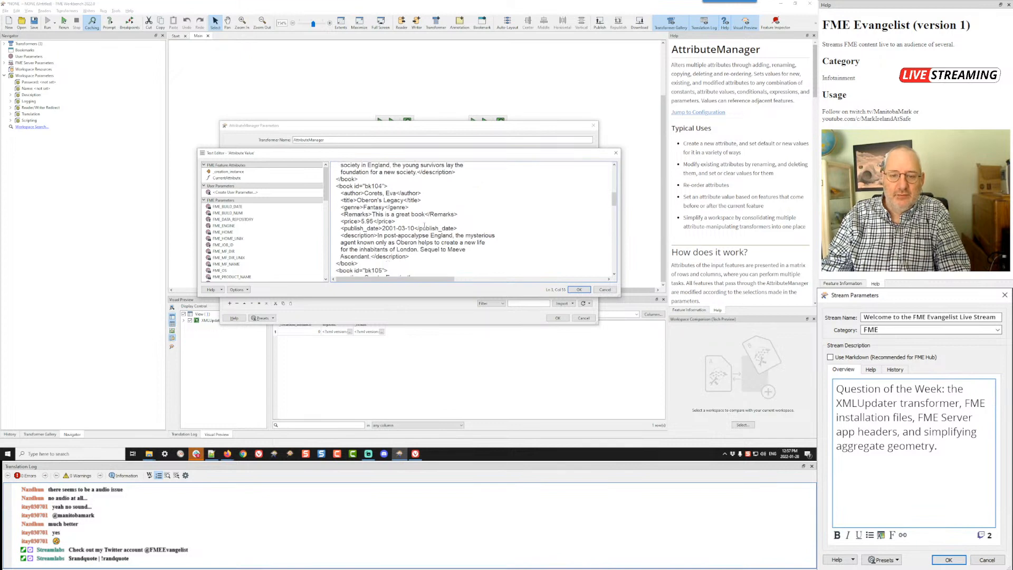
{"action": "scroll", "coordinate": [425, 226], "scroll_direction": "up", "scroll_amount": 4}
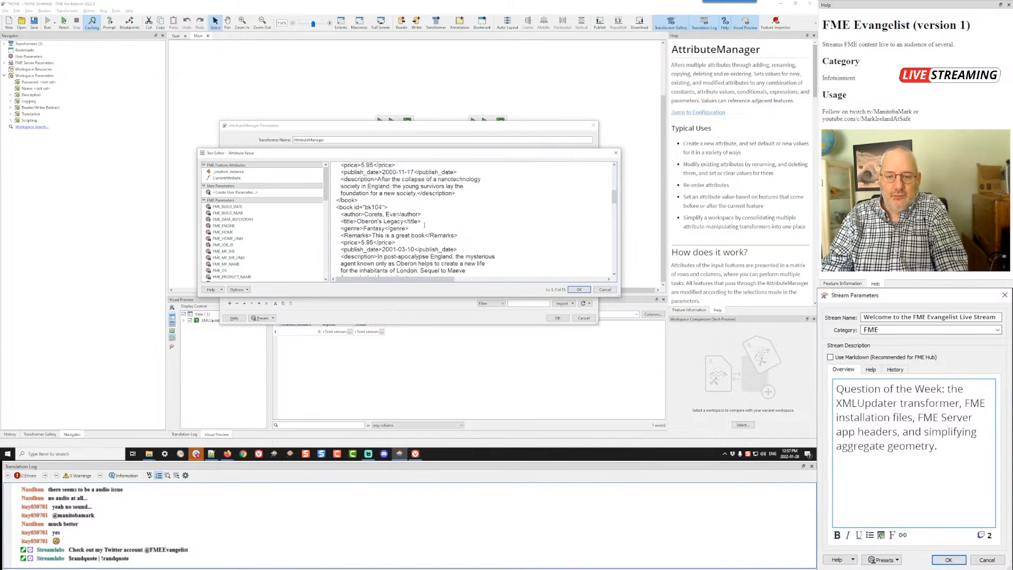
{"action": "scroll", "coordinate": [425, 225], "scroll_direction": "up", "scroll_amount": 6}
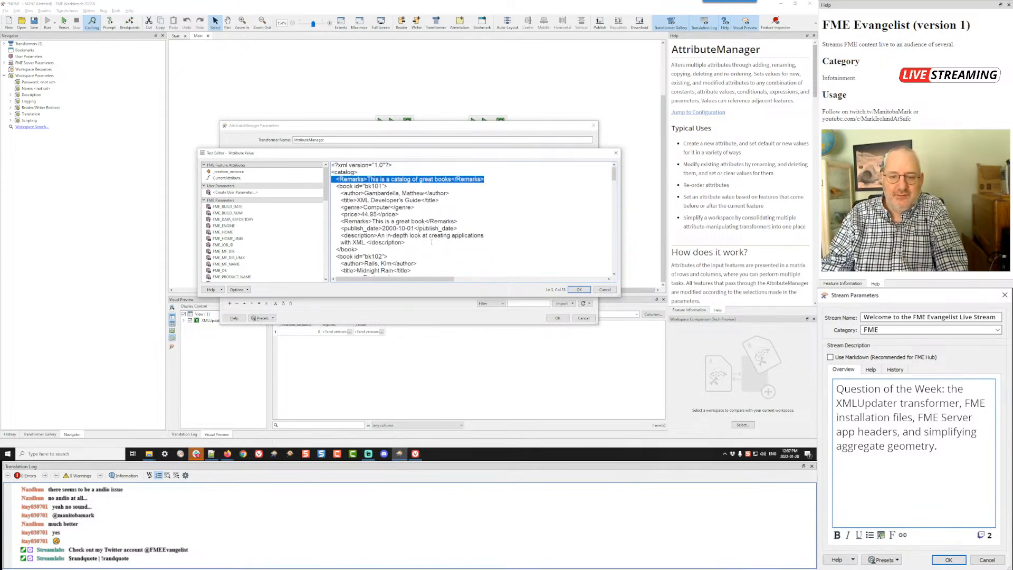
{"action": "left_click", "coordinate": [575, 289]}
{"action": "left_click", "coordinate": [557, 317]}
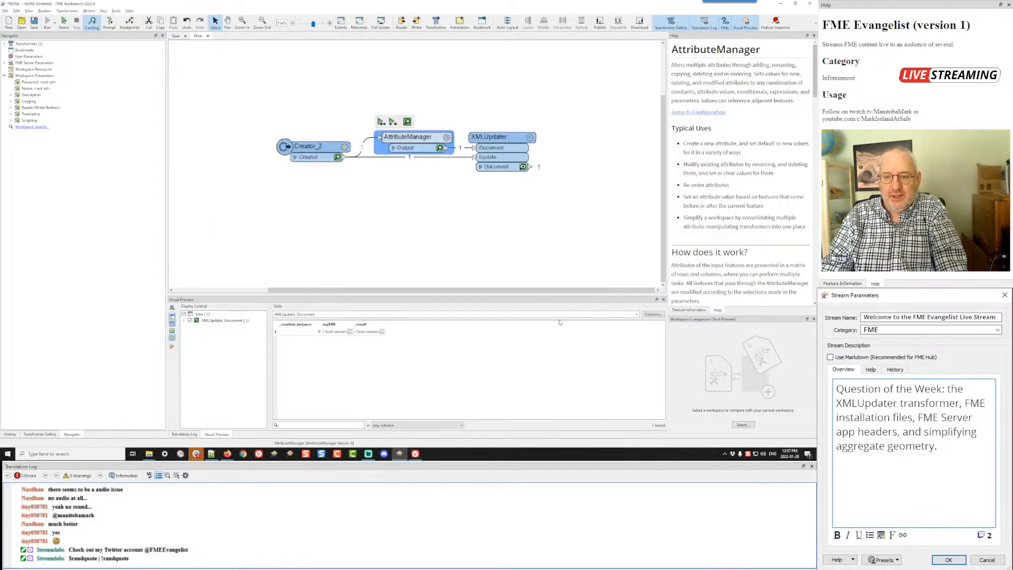
Step: Set the XMLUpdater's Delete update to the XML path /catalog/book/price and run the workspace up to it
{"action": "double_click", "coordinate": [529, 142]}
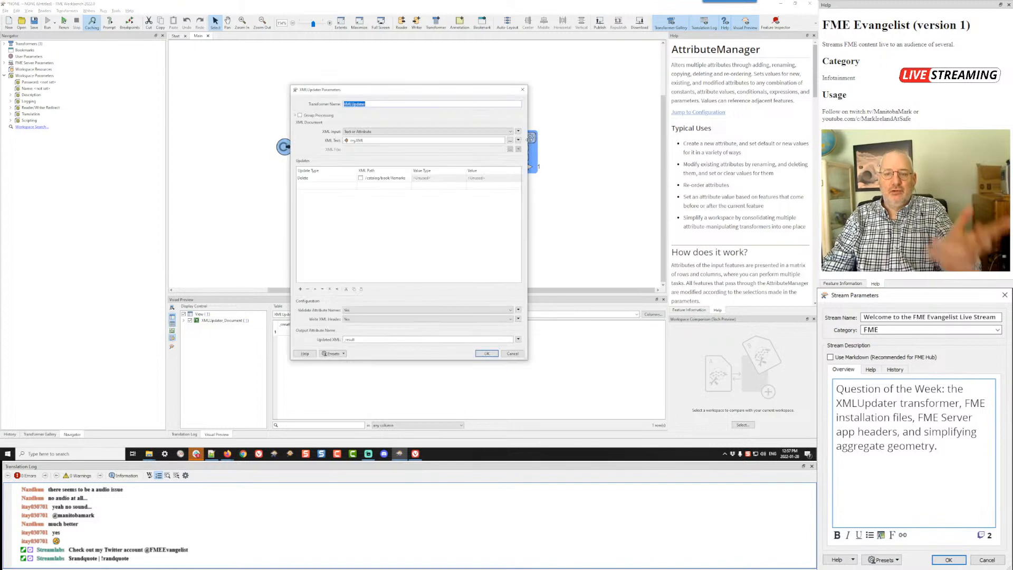
{"action": "left_click", "coordinate": [385, 179]}
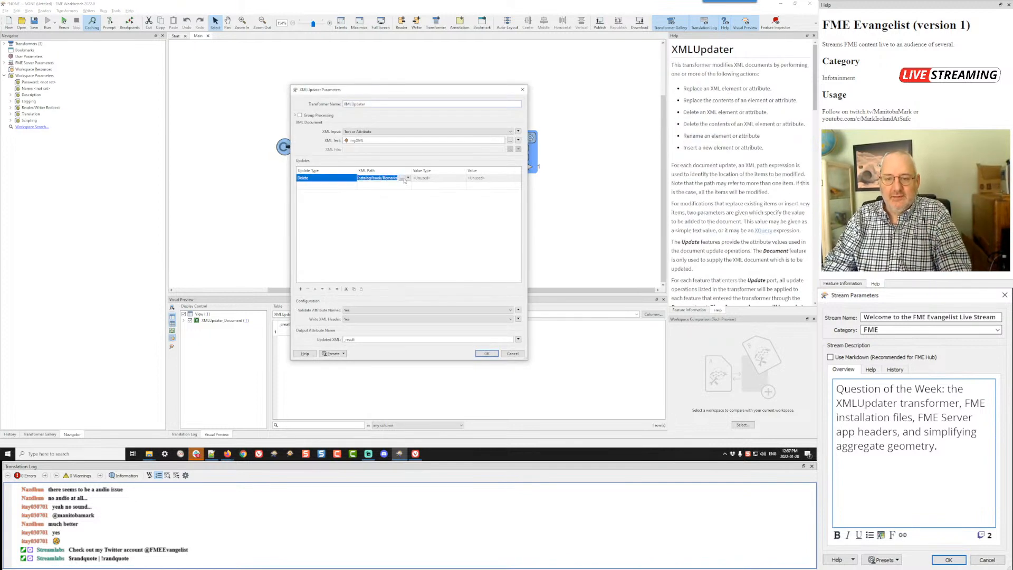
{"action": "left_click", "coordinate": [345, 179]}
{"action": "left_click", "coordinate": [345, 179]}
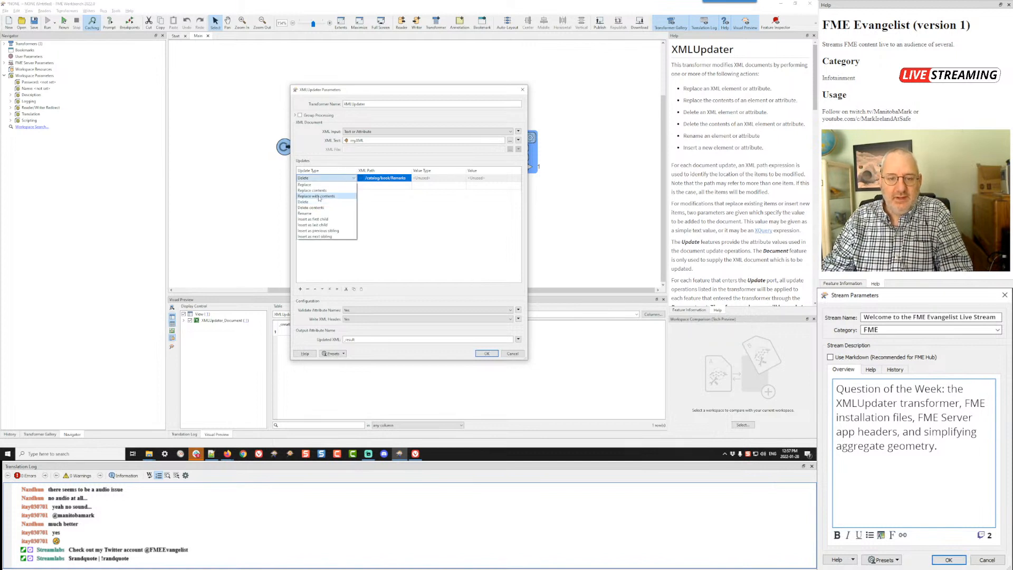
{"action": "left_click", "coordinate": [312, 203]}
{"action": "left_click", "coordinate": [390, 179]}
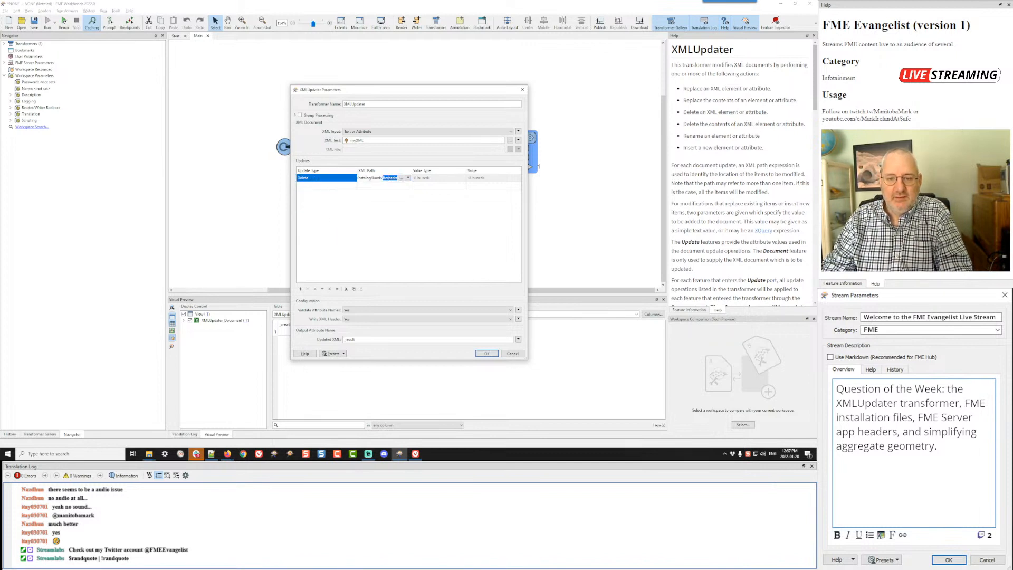
{"action": "double_click", "coordinate": [385, 178]}
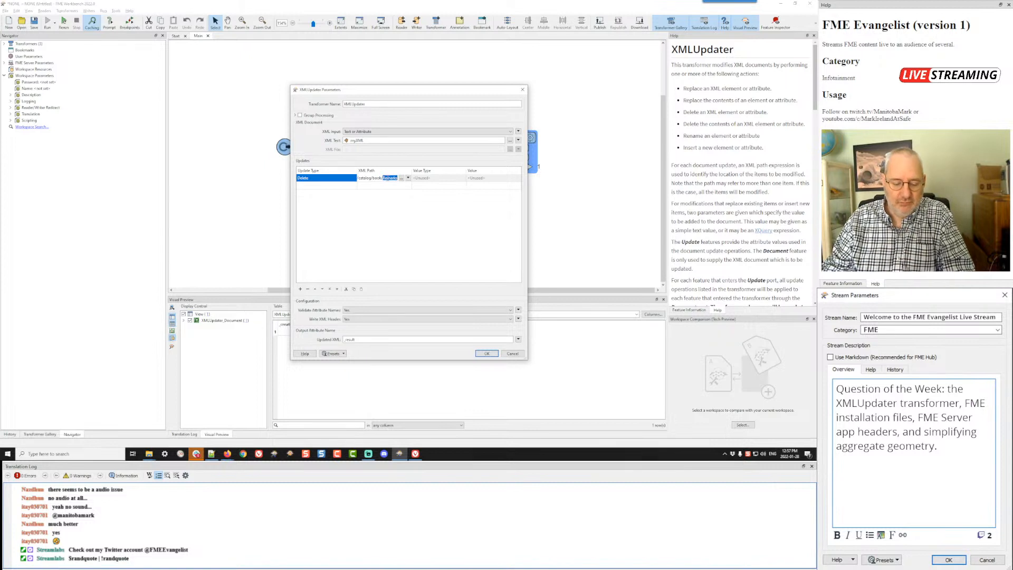
{"action": "type", "text": "pric"}
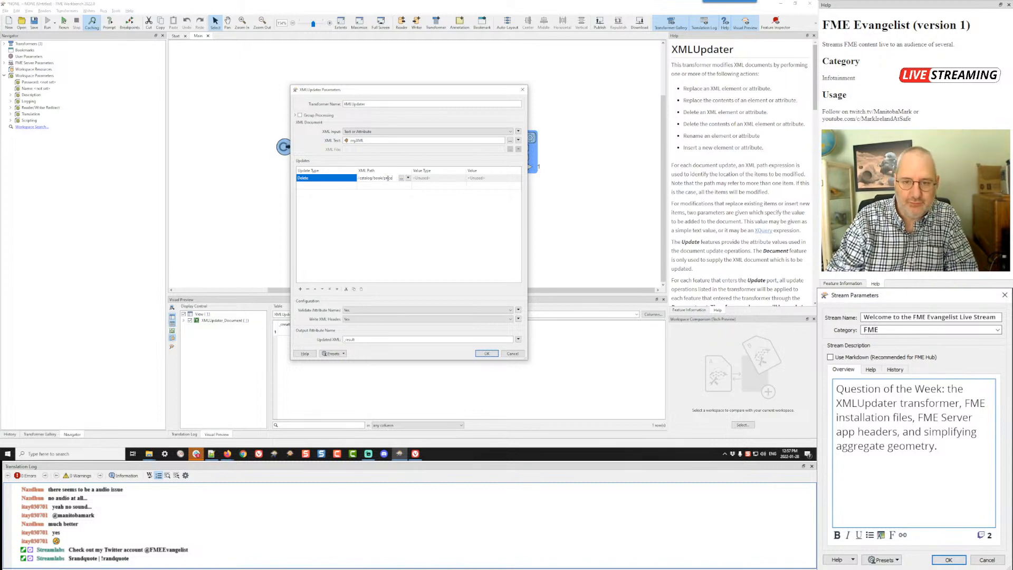
{"action": "left_click", "coordinate": [407, 231]}
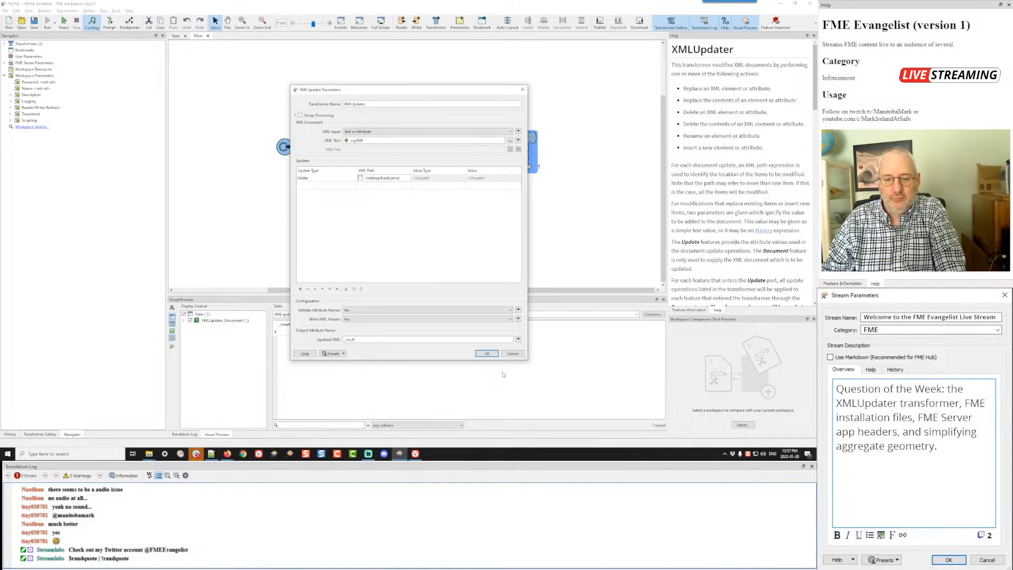
{"action": "left_click", "coordinate": [487, 353]}
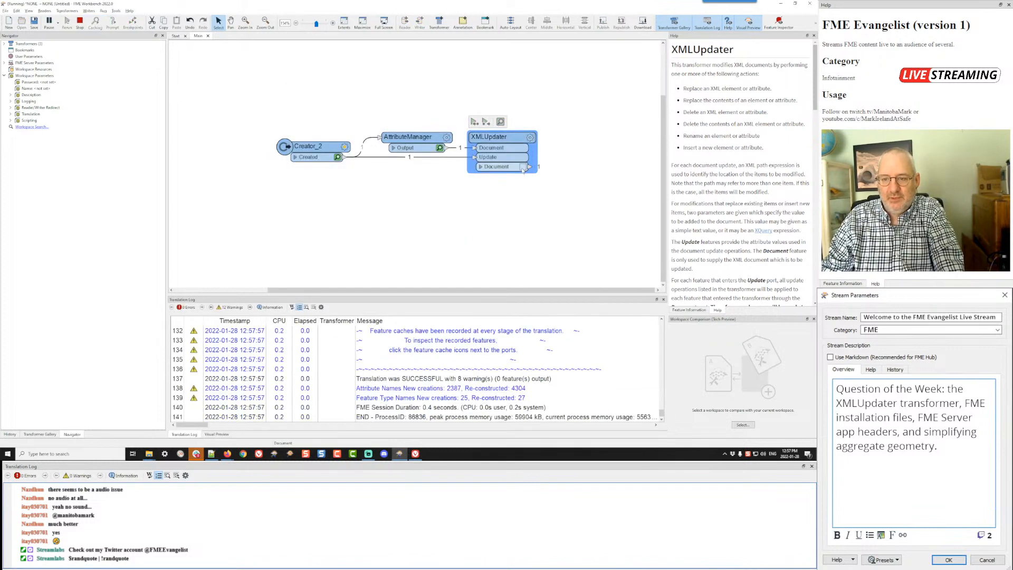
Step: Inspect the XMLUpdater's _result value to check the price elements of the book entries
{"action": "left_click", "coordinate": [381, 331]}
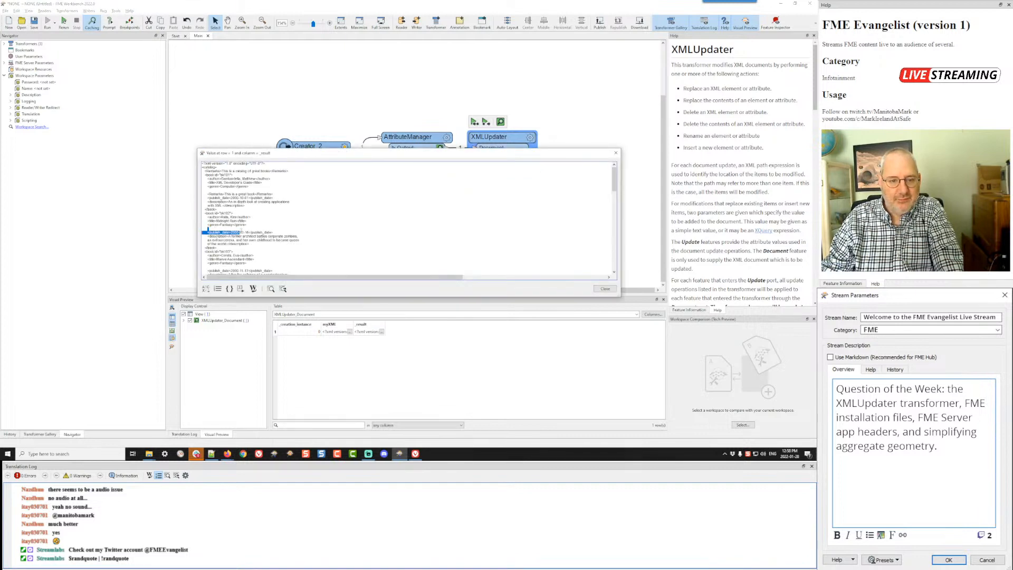
{"action": "scroll", "coordinate": [265, 226], "scroll_direction": "down", "scroll_amount": 4}
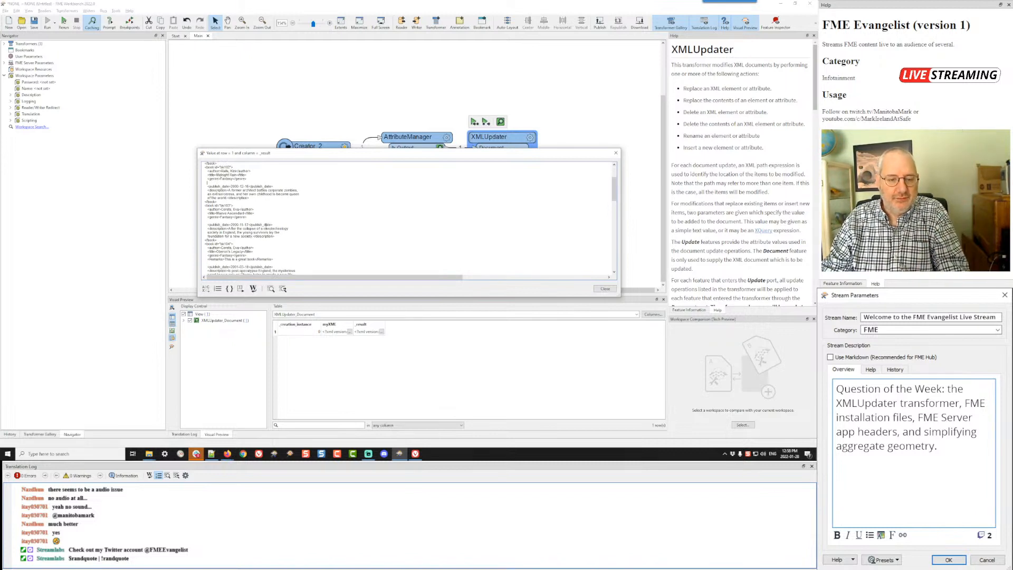
{"action": "scroll", "coordinate": [228, 243], "scroll_direction": "down", "scroll_amount": 6}
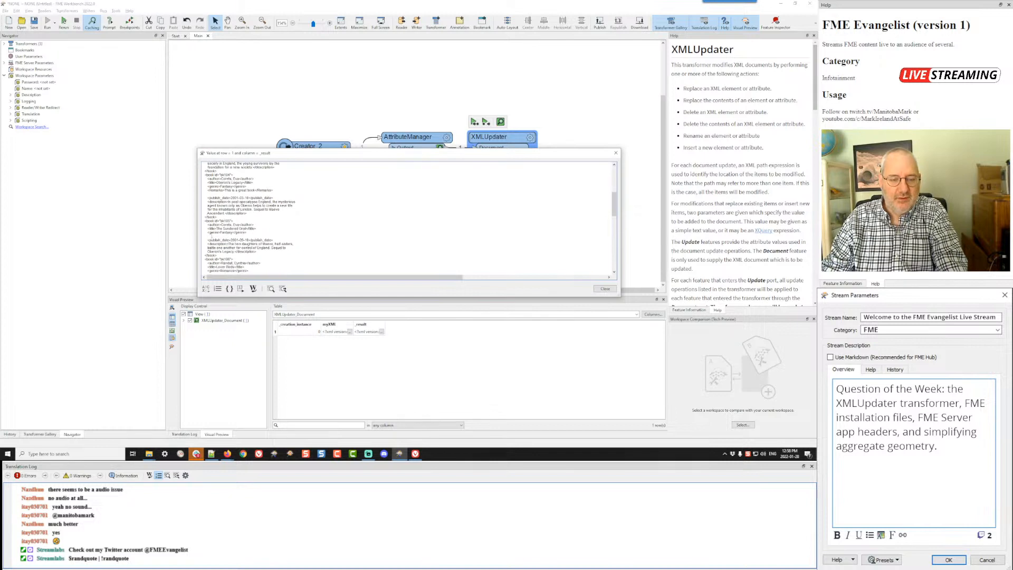
Step: Change the XMLUpdater's update type for /catalog/book/price to Delete contents and run the workspace up to it
{"action": "left_click", "coordinate": [605, 289]}
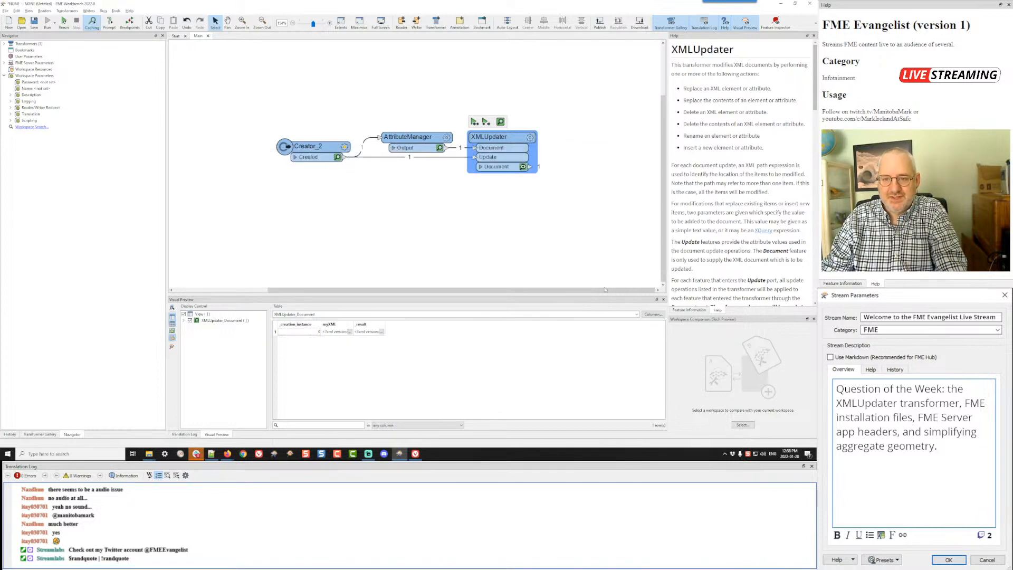
{"action": "left_click", "coordinate": [529, 138]}
{"action": "left_click", "coordinate": [327, 178]}
{"action": "left_click", "coordinate": [327, 178]}
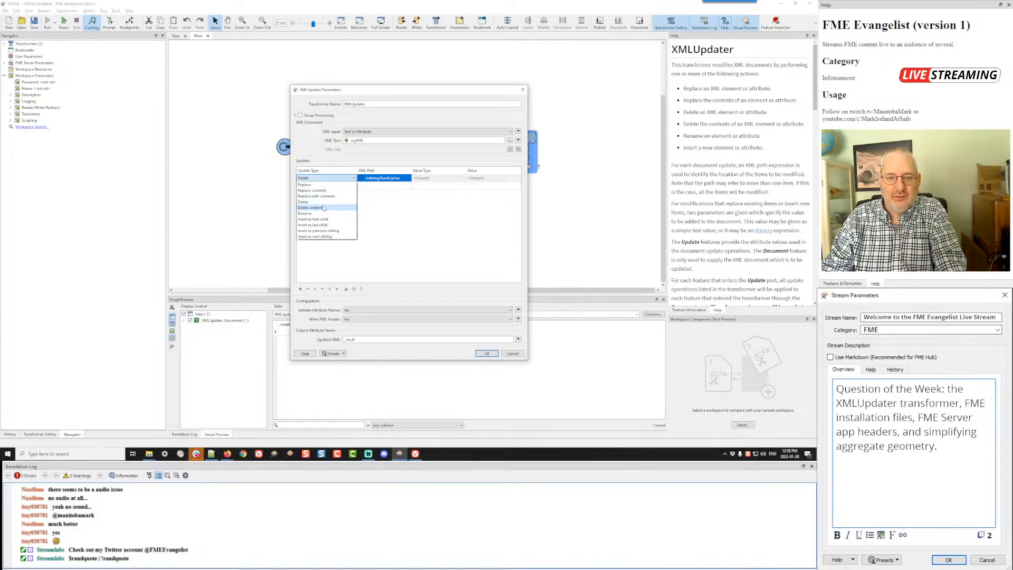
{"action": "left_click", "coordinate": [326, 207]}
{"action": "left_click", "coordinate": [485, 354]}
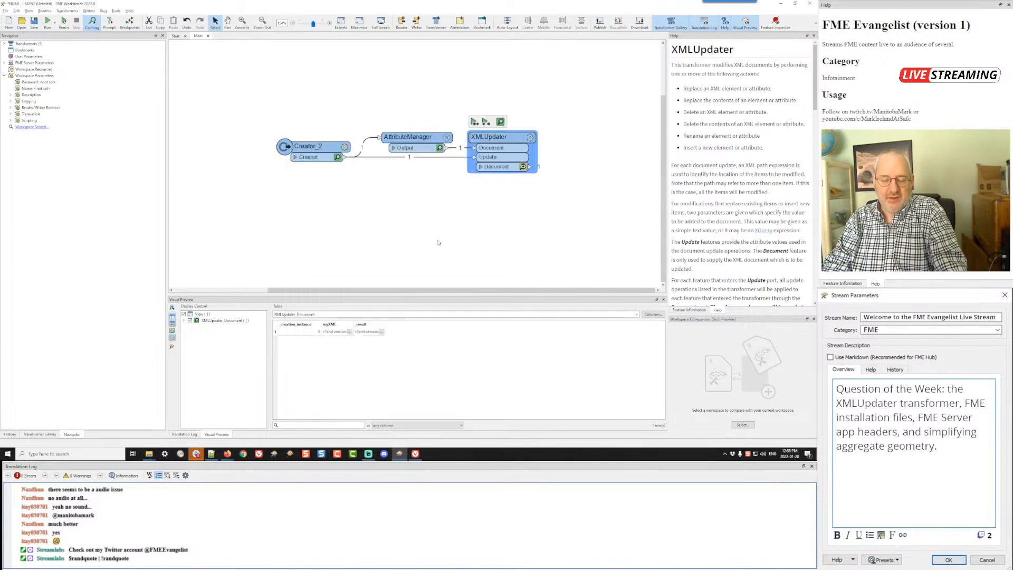
{"action": "key", "text": "ctrl+r"}
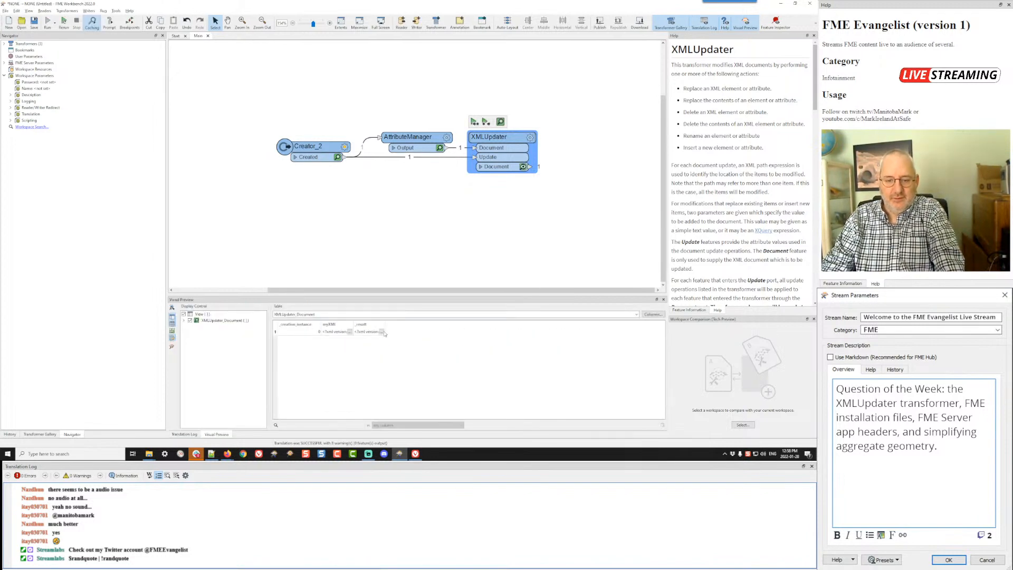
Step: Inspect the price element of the first book in the XMLUpdater's _result value
{"action": "left_click", "coordinate": [381, 331]}
{"action": "left_click_drag", "start_coordinate": [222, 191], "coordinate": [204, 192]}
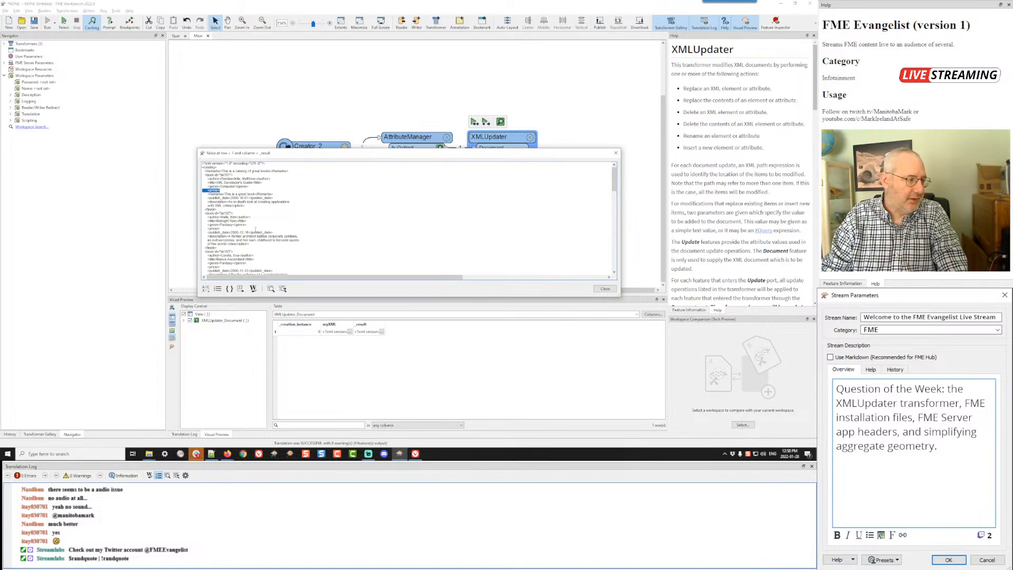
{"action": "left_click", "coordinate": [603, 289]}
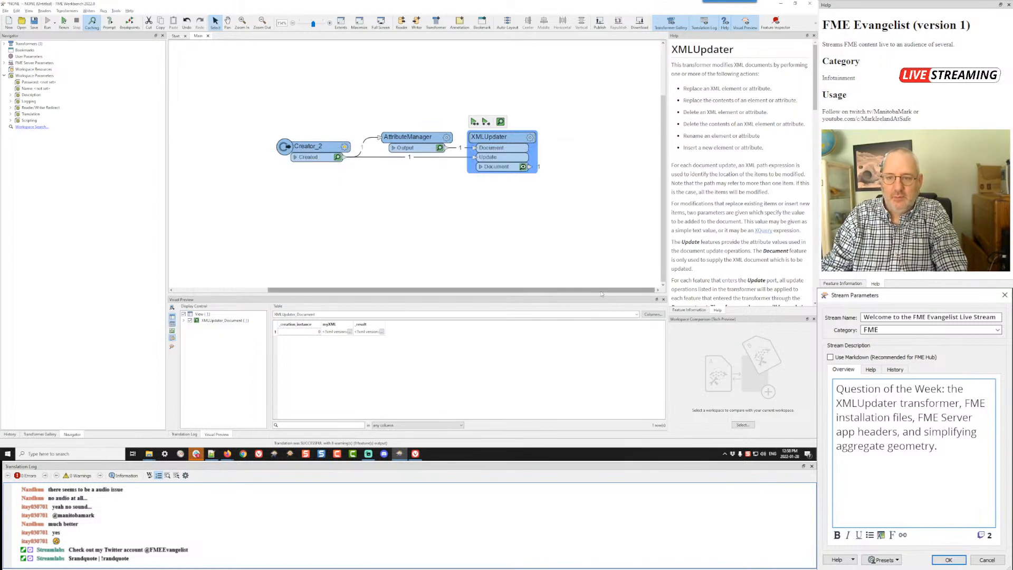
Step: Change the price update to Replace contents with the plain text value 13.00 and rerun the XMLUpdater
{"action": "left_click", "coordinate": [530, 138]}
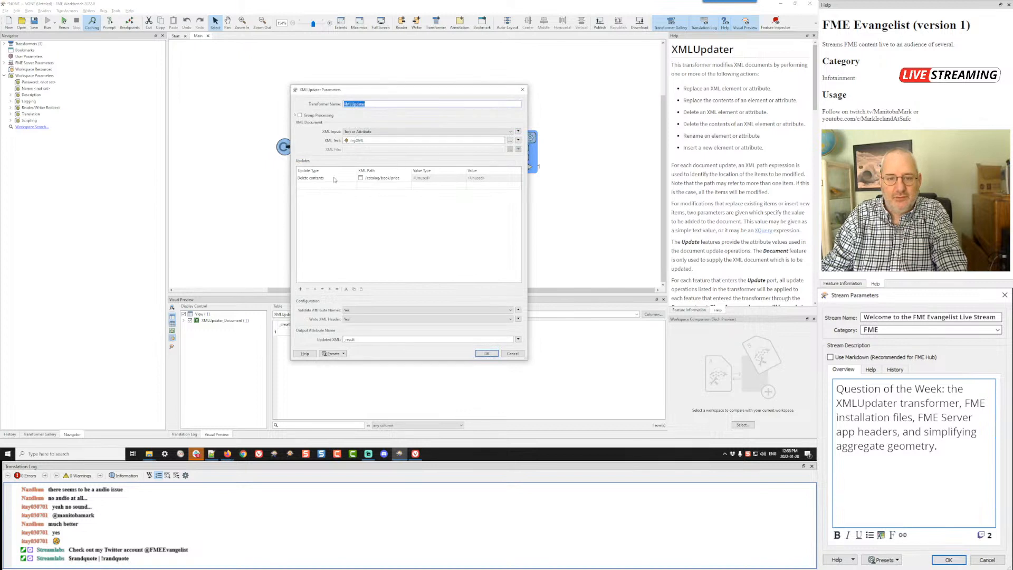
{"action": "left_click", "coordinate": [333, 179]}
{"action": "left_click", "coordinate": [333, 179]}
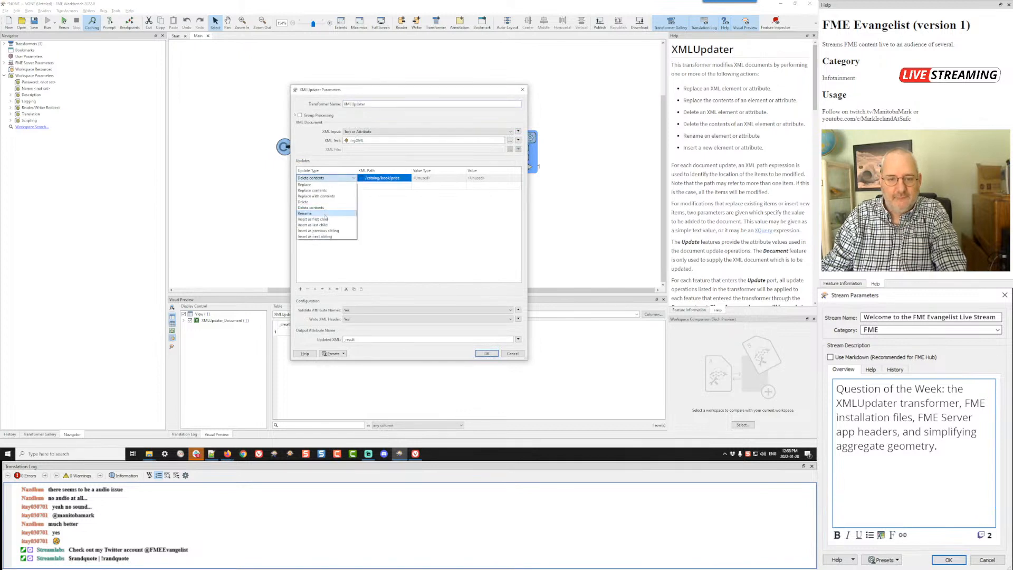
{"action": "left_click", "coordinate": [321, 190]}
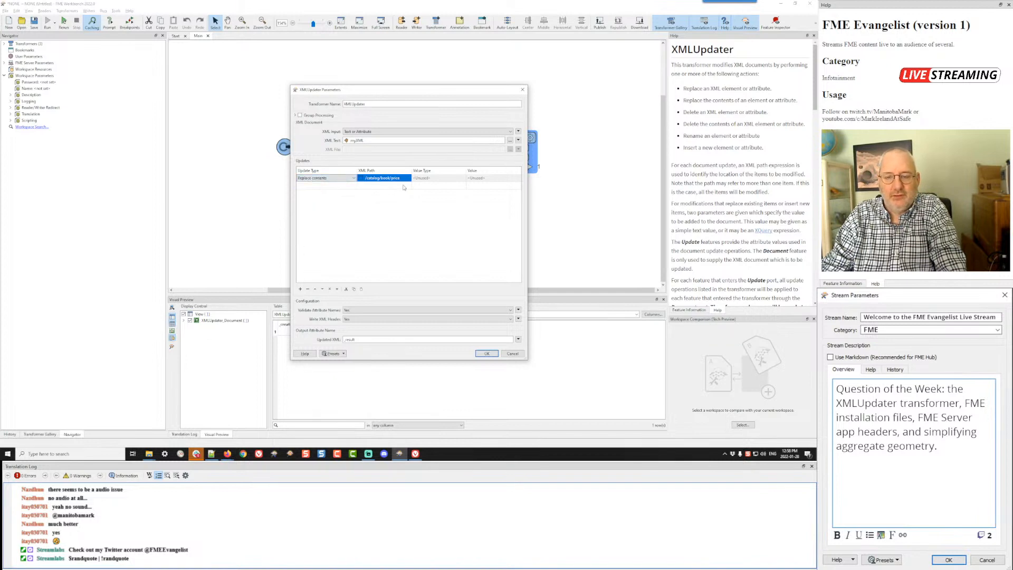
{"action": "left_click", "coordinate": [442, 179]}
{"action": "left_click", "coordinate": [442, 178]}
{"action": "left_click", "coordinate": [441, 184]}
{"action": "left_click", "coordinate": [491, 179]}
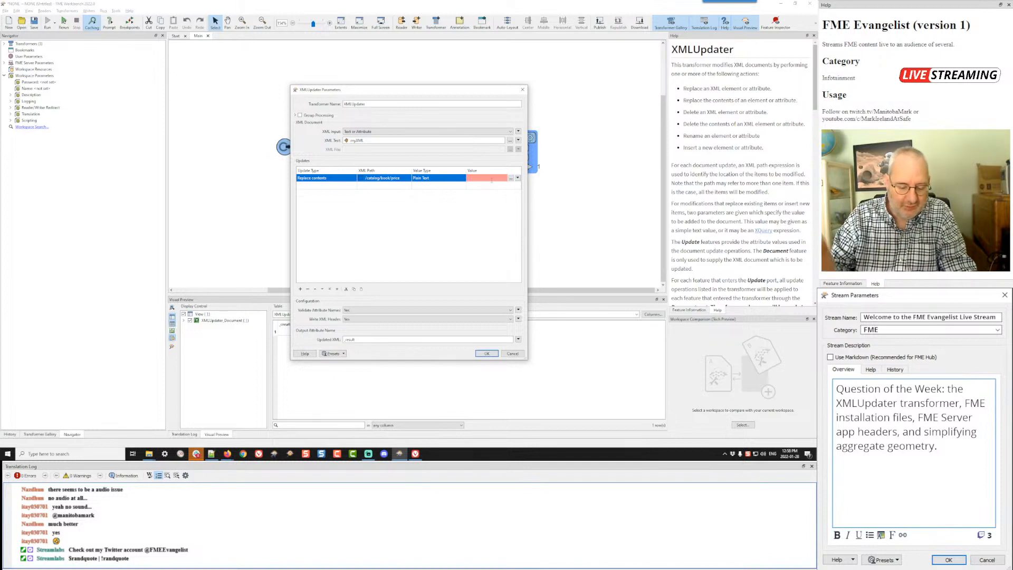
{"action": "type", "text": "13.50"}
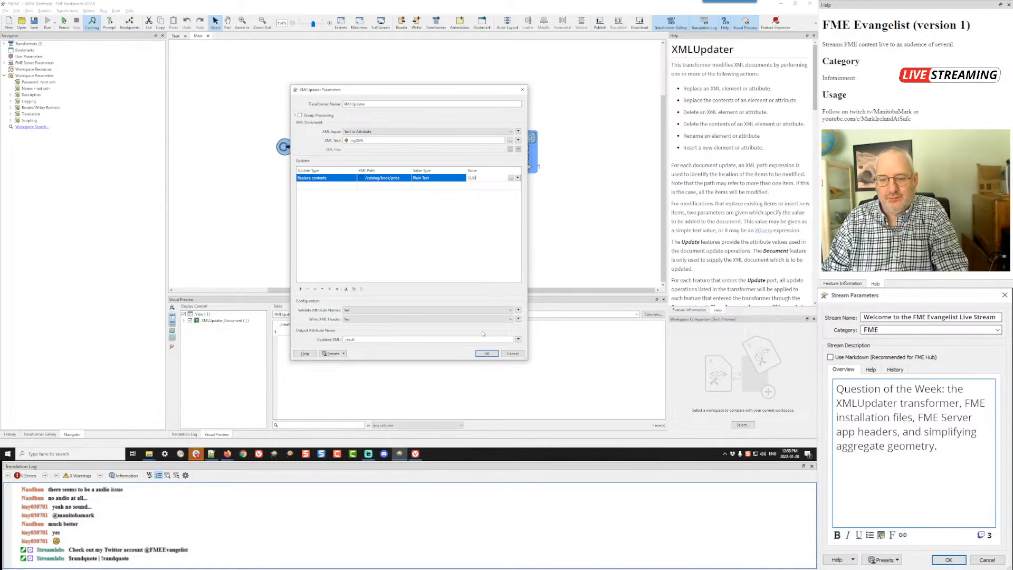
{"action": "left_click", "coordinate": [486, 353]}
{"action": "key", "text": "ctrl+r"}
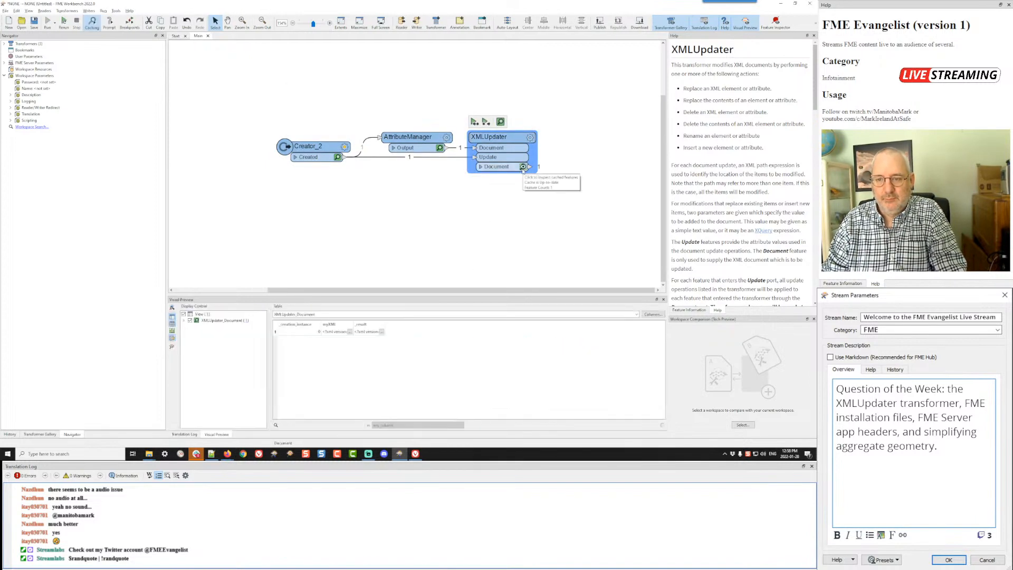
Step: Examine the first book's price and Remarks elements in the XMLUpdater's _result value
{"action": "left_click", "coordinate": [382, 331]}
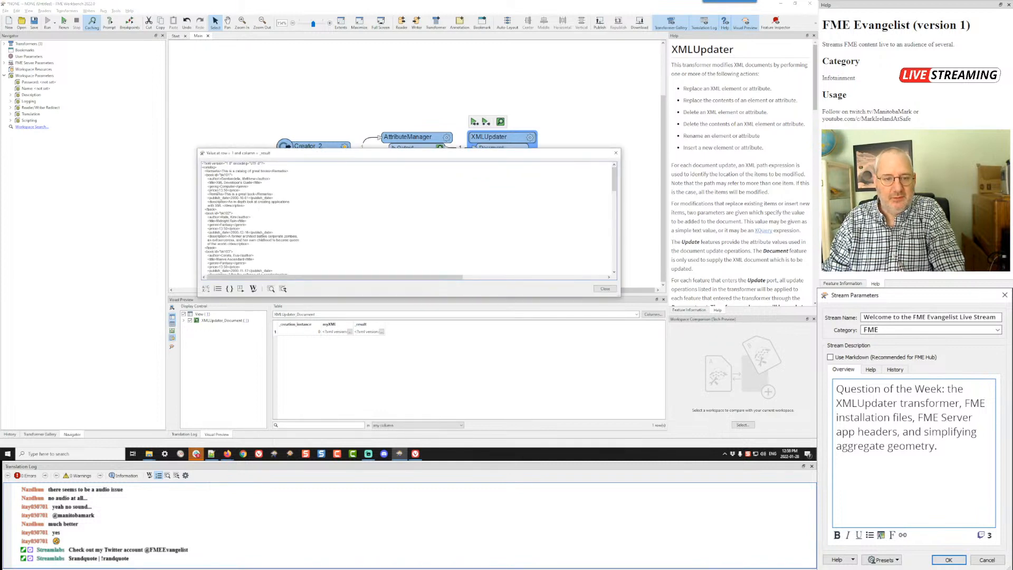
{"action": "left_click_drag", "start_coordinate": [219, 190], "coordinate": [228, 189]}
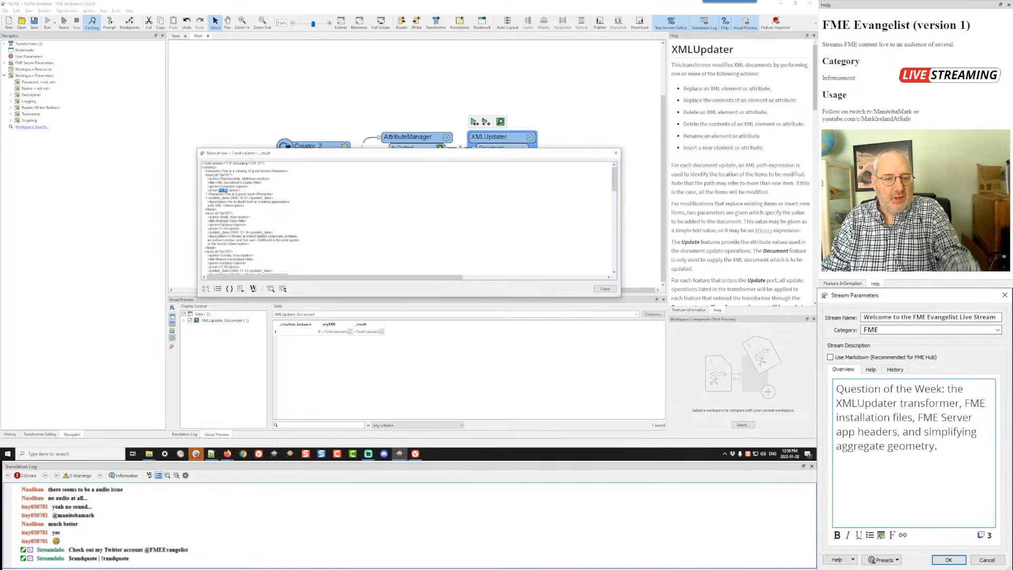
{"action": "left_click_drag", "start_coordinate": [207, 193], "coordinate": [274, 194]}
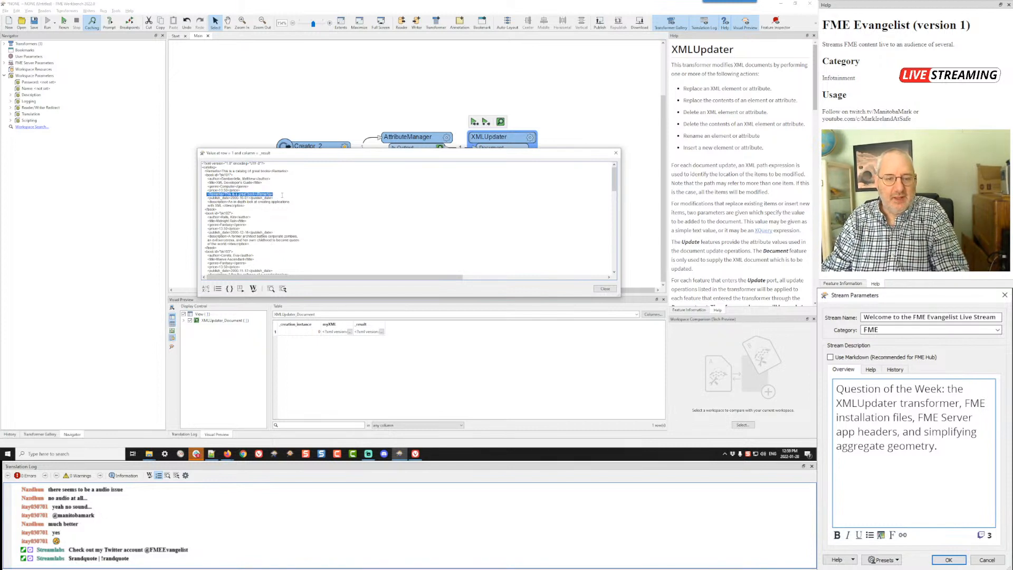
{"action": "left_click", "coordinate": [605, 288]}
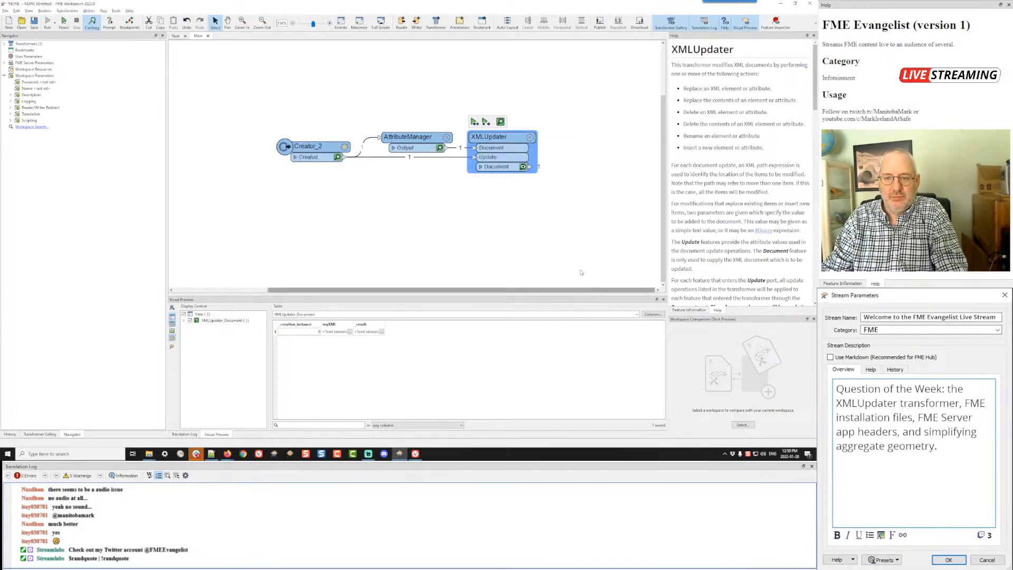
Step: Add a second update of type Delete to the XMLUpdater's updates
{"action": "left_click", "coordinate": [530, 137]}
{"action": "left_click", "coordinate": [330, 186]}
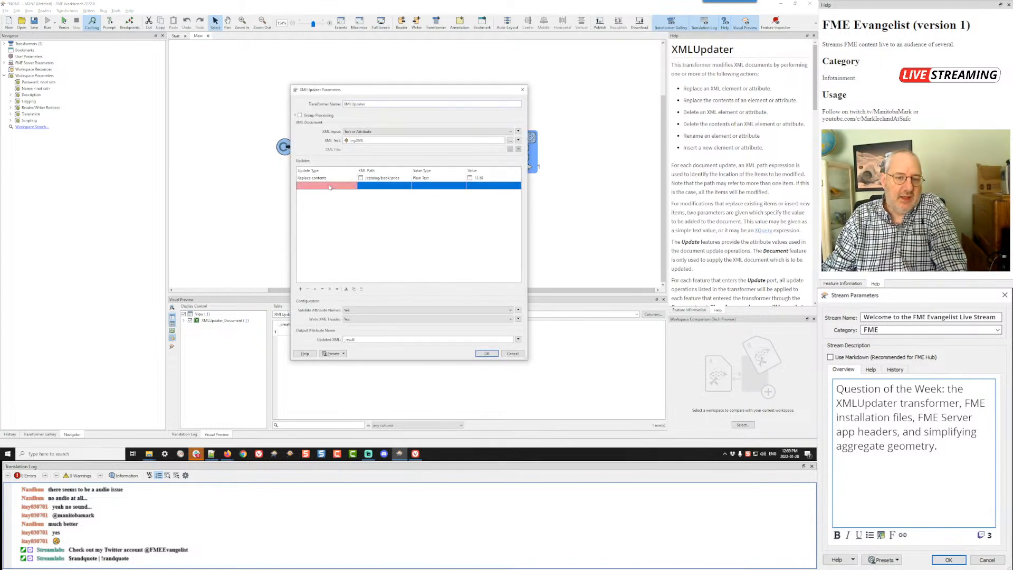
{"action": "left_click", "coordinate": [329, 186]}
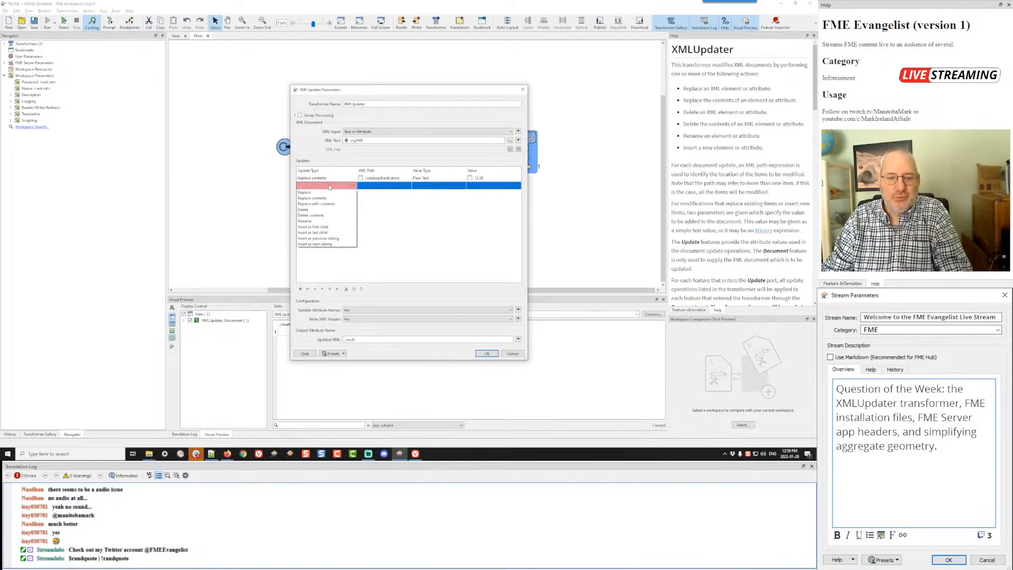
{"action": "left_click", "coordinate": [310, 210]}
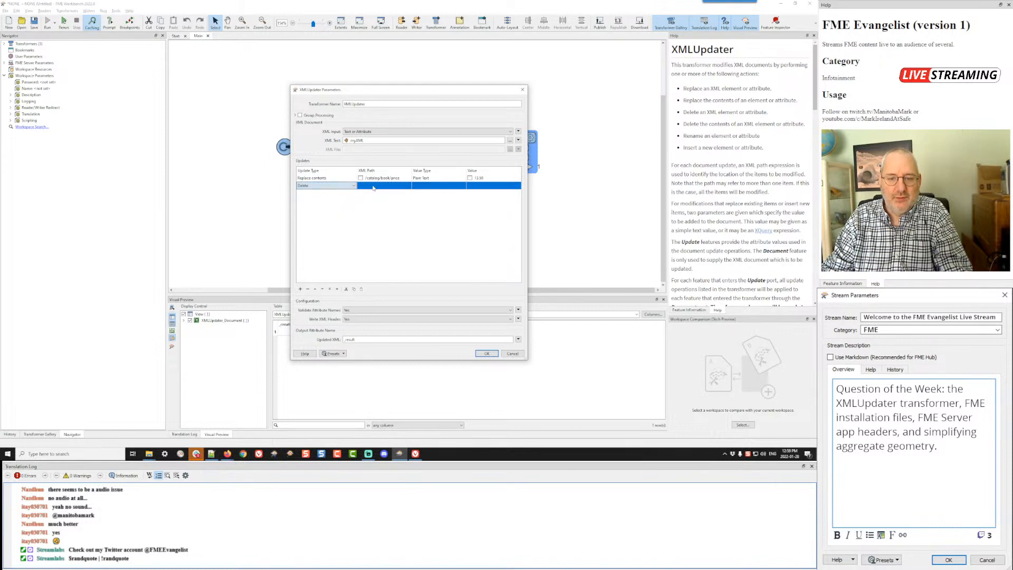
Step: Set the Delete update's XML path to /catalog/book/Remarks and run the workspace up to the XMLUpdater
{"action": "left_click", "coordinate": [375, 187]}
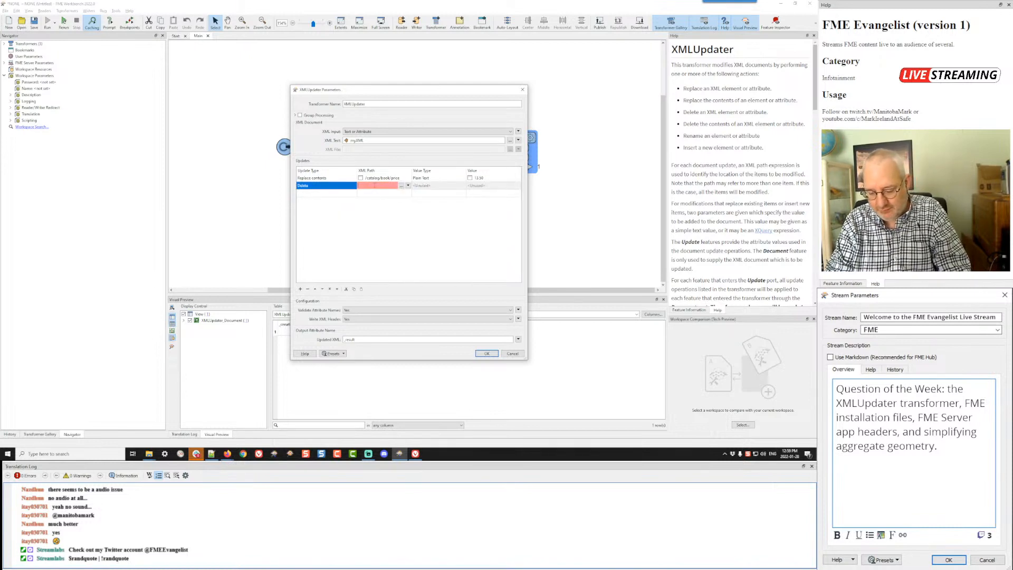
{"action": "type", "text": "/catalog/boo"}
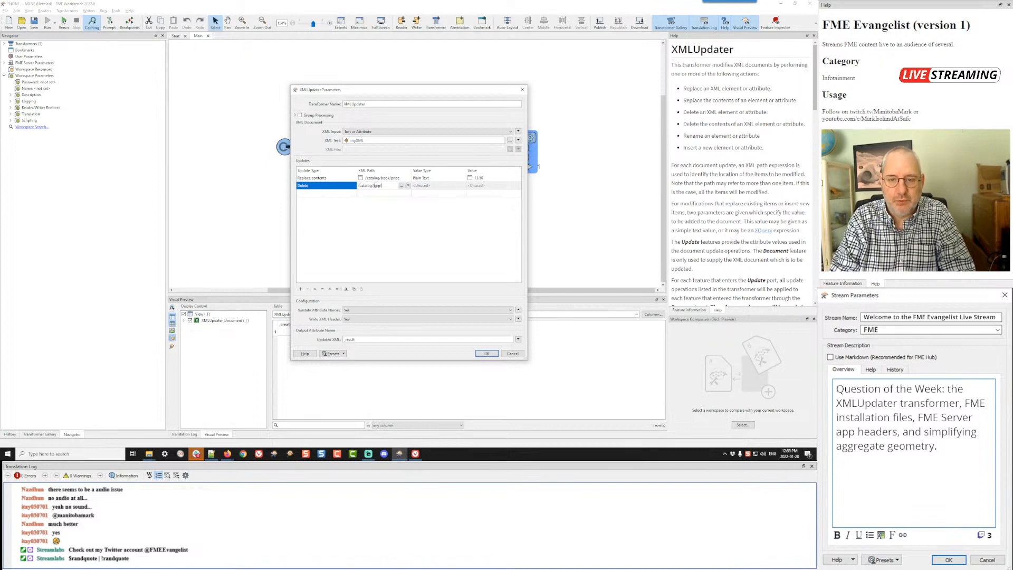
{"action": "type", "text": "k/"}
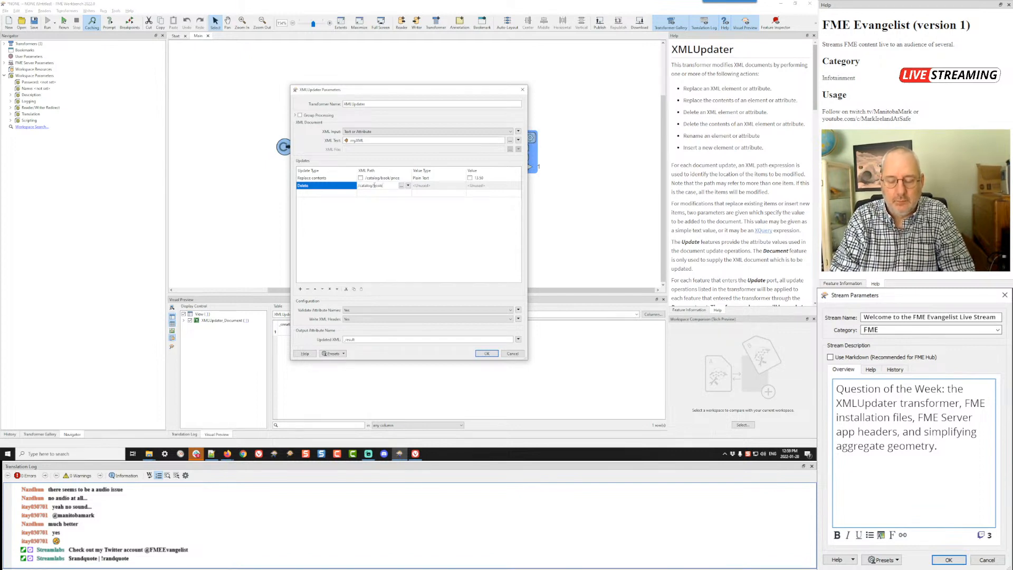
{"action": "type", "text": "price"}
{"action": "key", "text": "Tab"}
{"action": "double_click", "coordinate": [389, 185]}
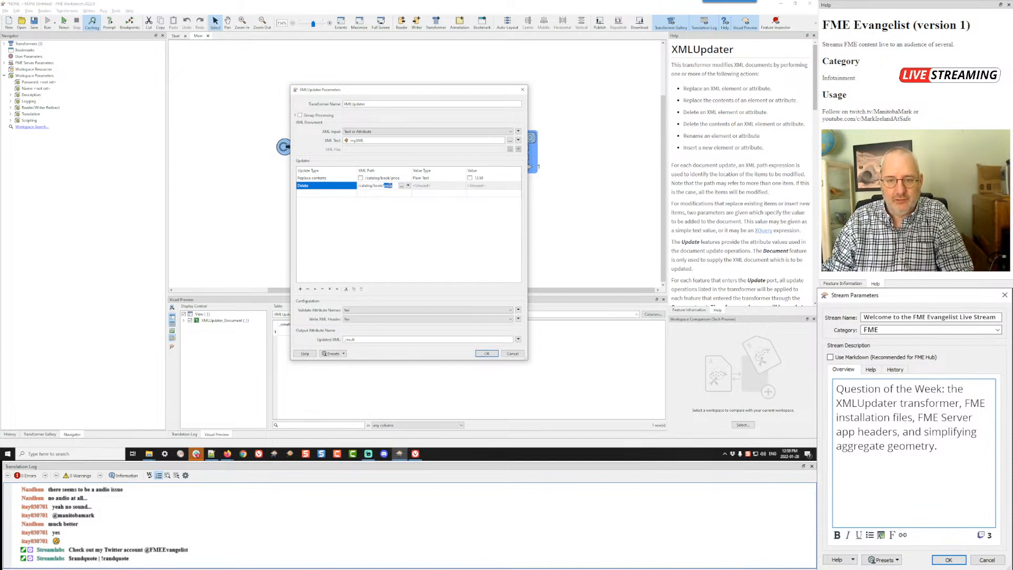
{"action": "type", "text": "ti"}
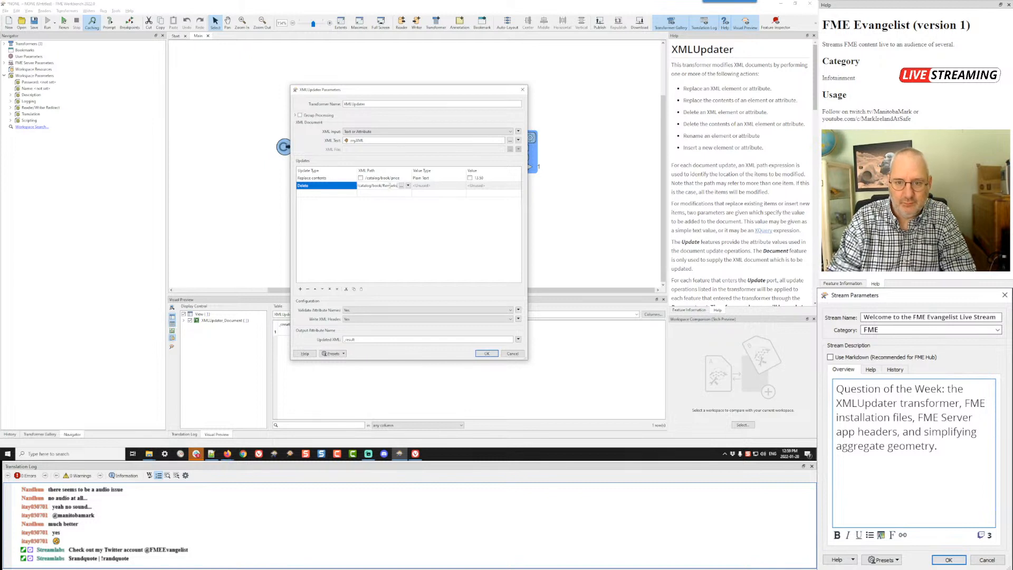
{"action": "left_click", "coordinate": [400, 239]}
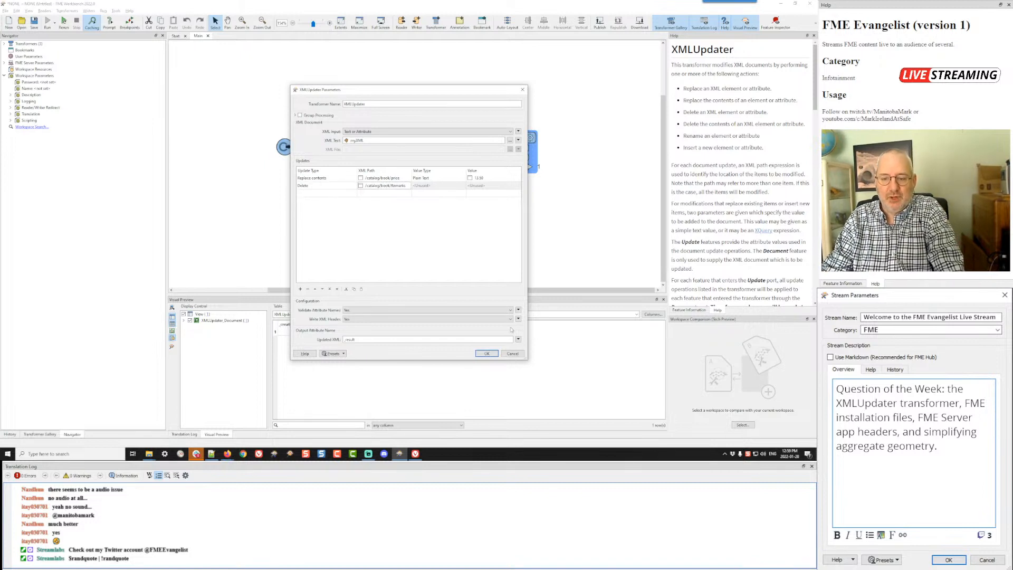
{"action": "left_click", "coordinate": [485, 354]}
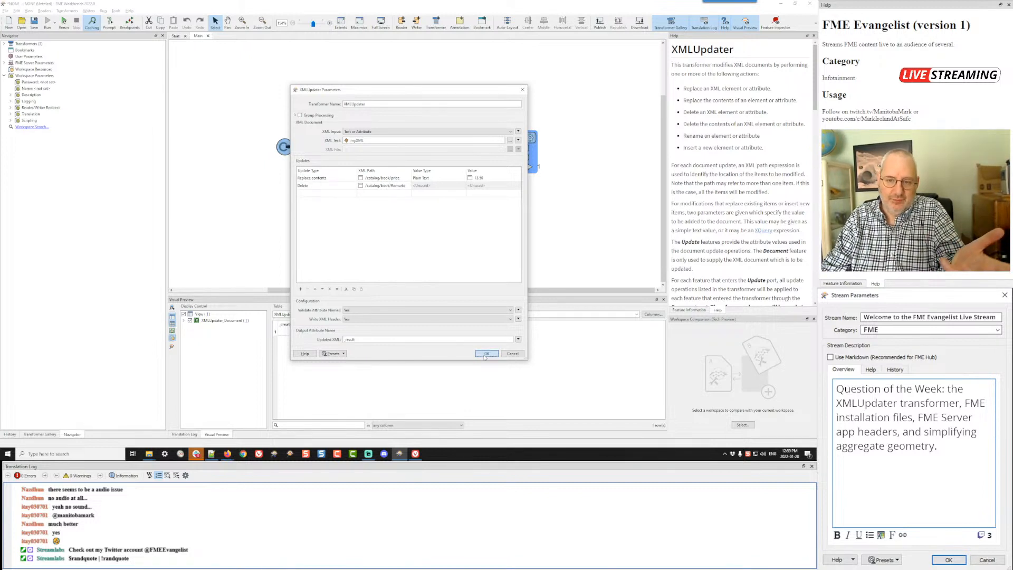
{"action": "key", "text": "F5"}
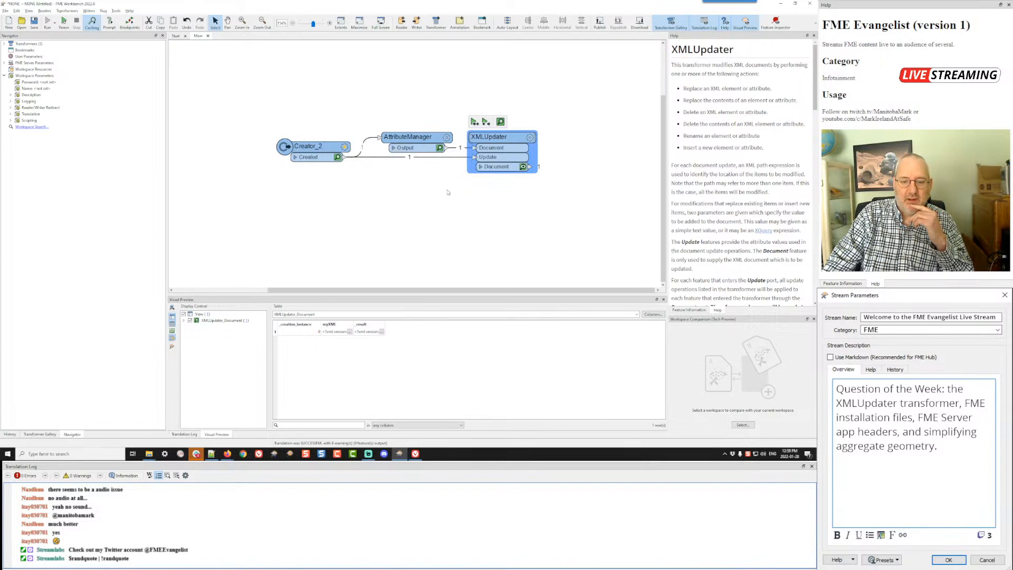
Step: Inspect the _result value to check the price and Remarks elements across the book entries
{"action": "left_click", "coordinate": [381, 331]}
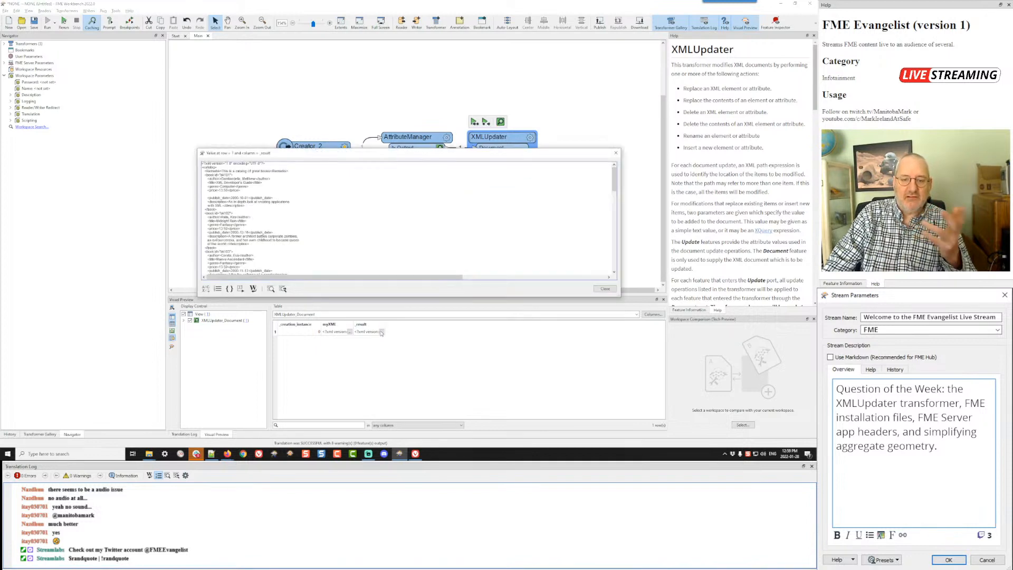
{"action": "double_click", "coordinate": [221, 190]}
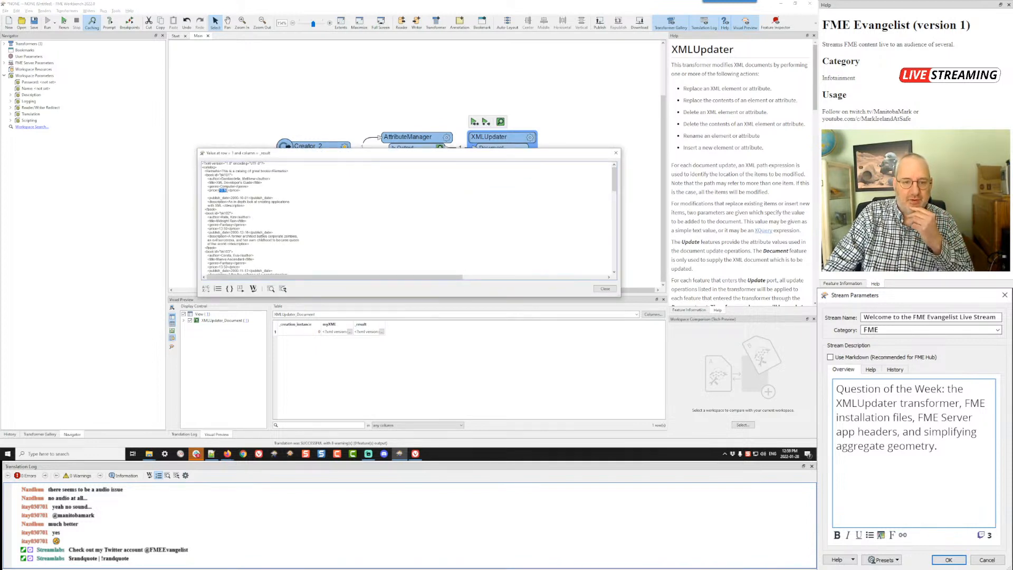
{"action": "left_click", "coordinate": [207, 194]}
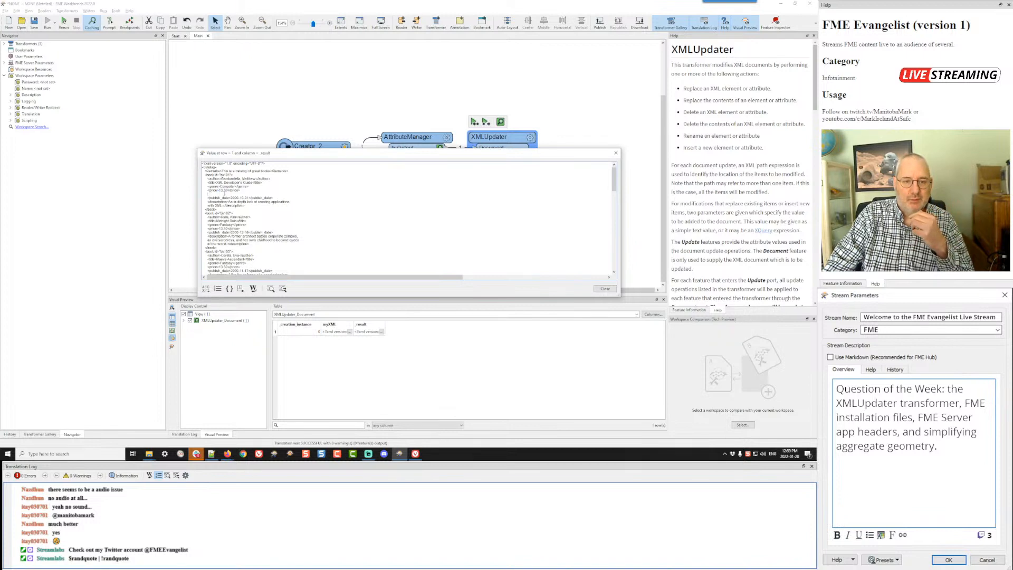
{"action": "scroll", "coordinate": [248, 234], "scroll_direction": "down", "scroll_amount": 6}
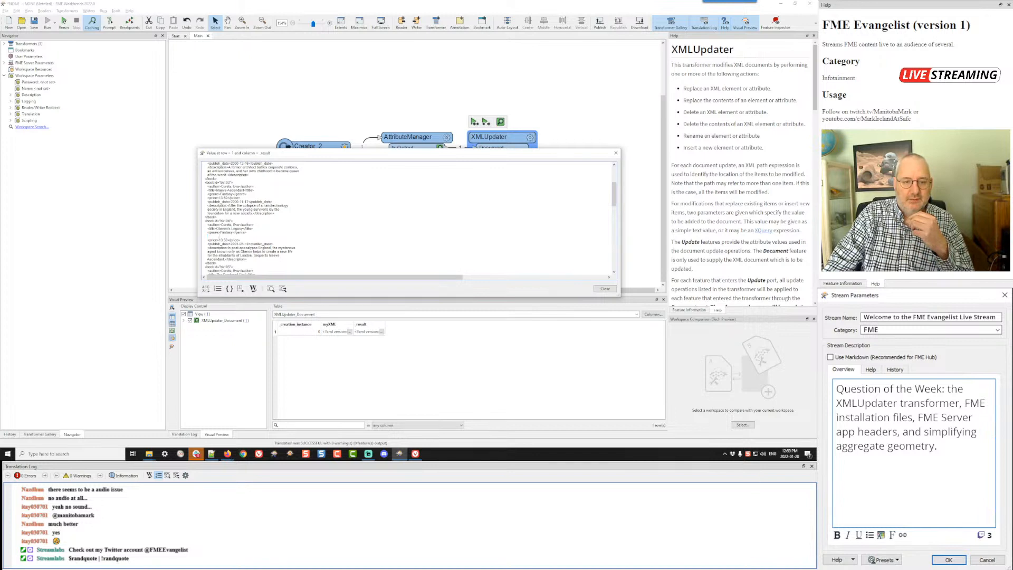
{"action": "left_click", "coordinate": [604, 289]}
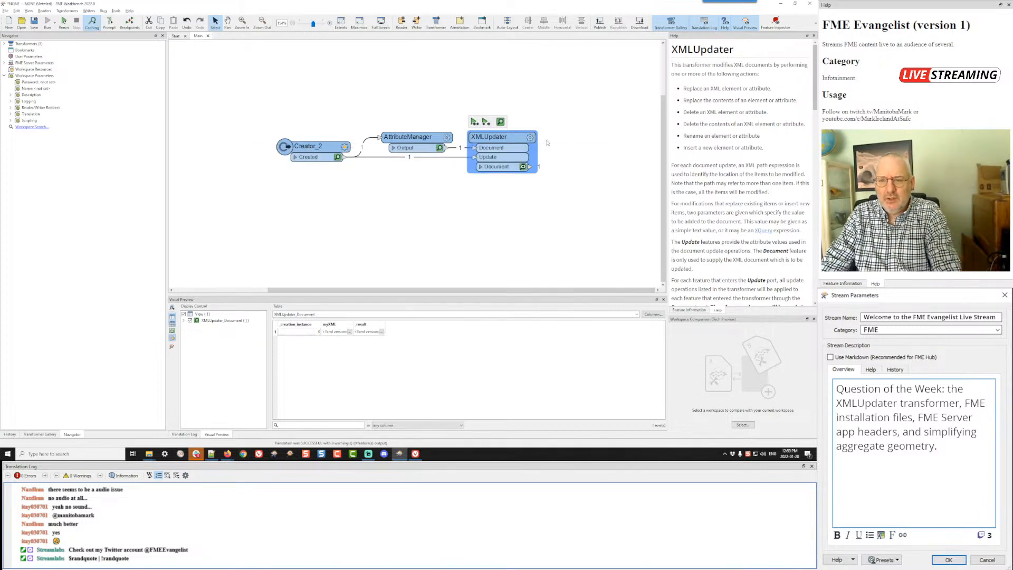
Step: Check the XMLUpdater's settings summary, then switch to the browser and review the forum replies about removing <Remarks> elements
{"action": "mouse_move", "coordinate": [530, 138]}
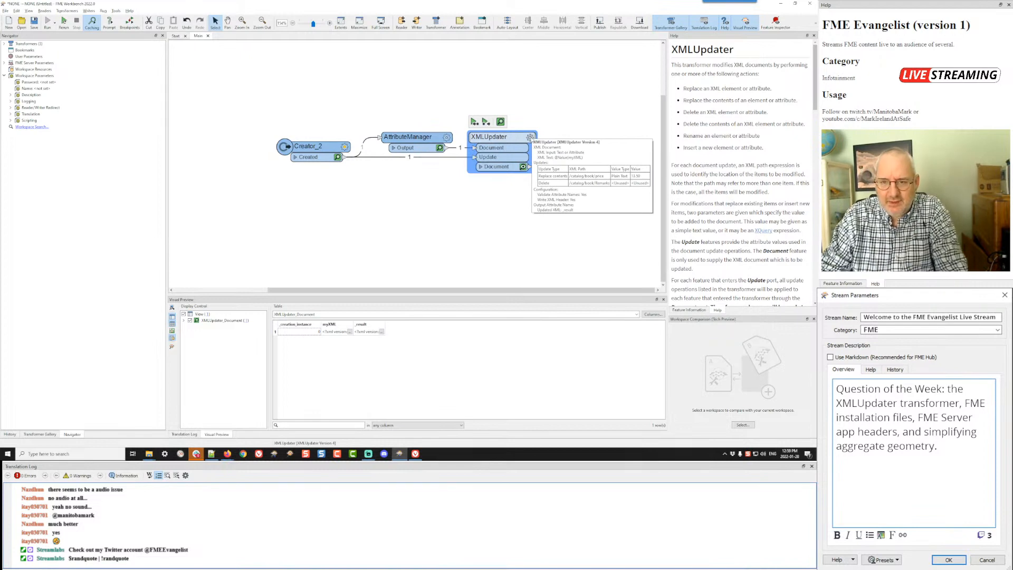
{"action": "key", "text": "alt+Tab"}
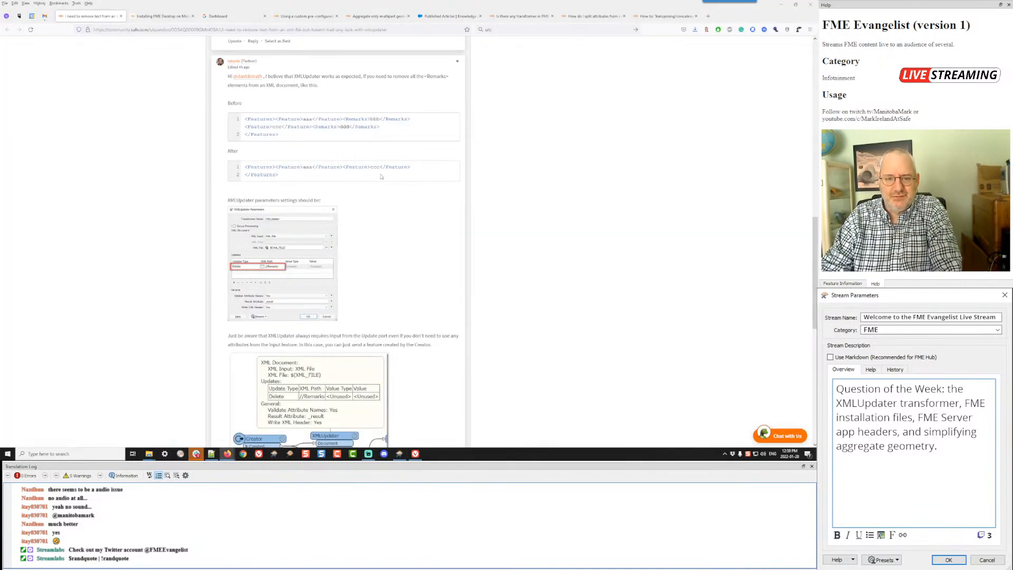
{"action": "scroll", "coordinate": [378, 217], "scroll_direction": "up", "scroll_amount": 5}
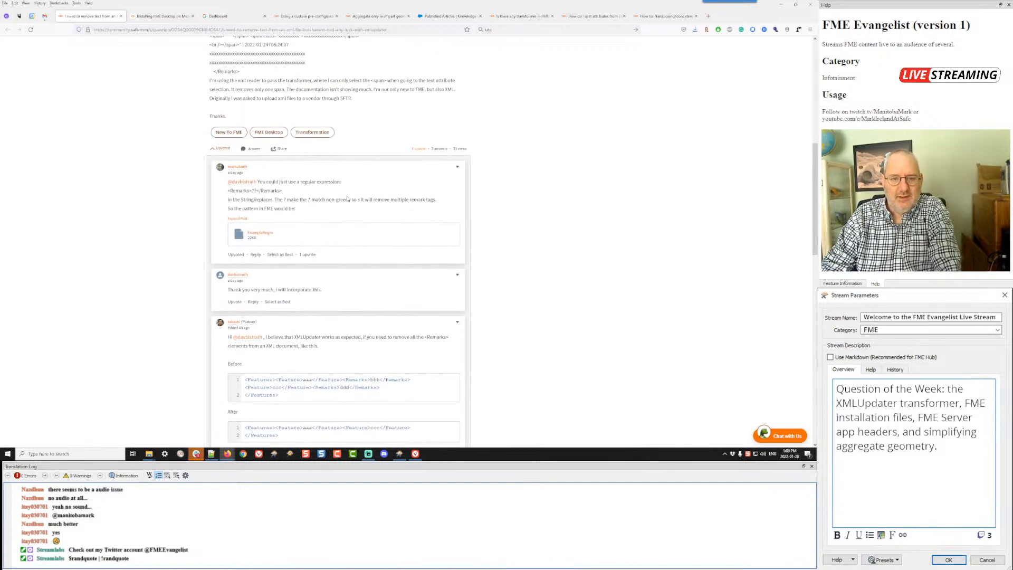
Step: Reread the forum question's sample XML and highlight the <span> mention in its closing explanation
{"action": "scroll", "coordinate": [347, 199], "scroll_direction": "up", "scroll_amount": 2}
{"action": "scroll", "coordinate": [347, 196], "scroll_direction": "up", "scroll_amount": 1}
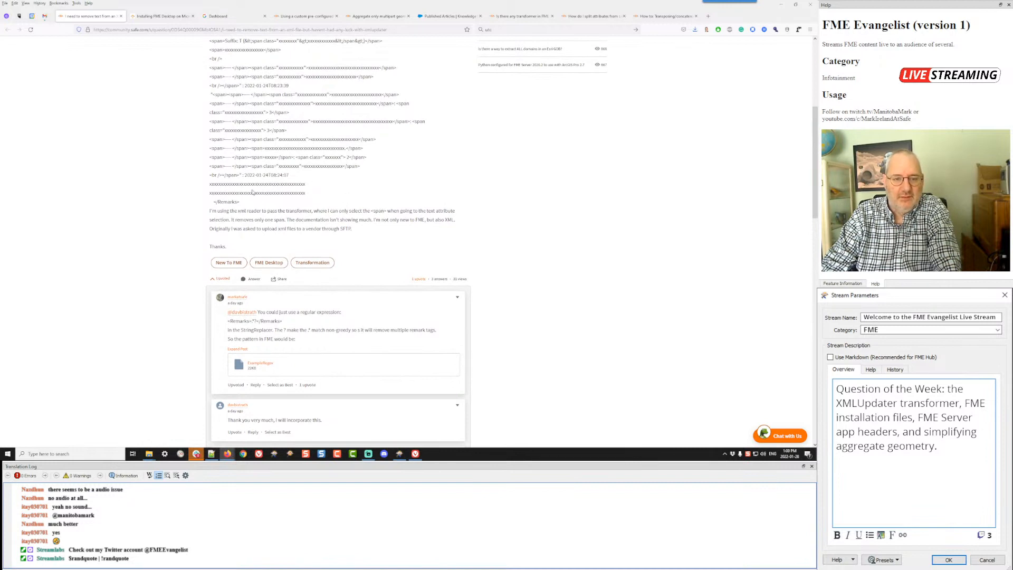
{"action": "left_click_drag", "start_coordinate": [371, 211], "coordinate": [384, 211]}
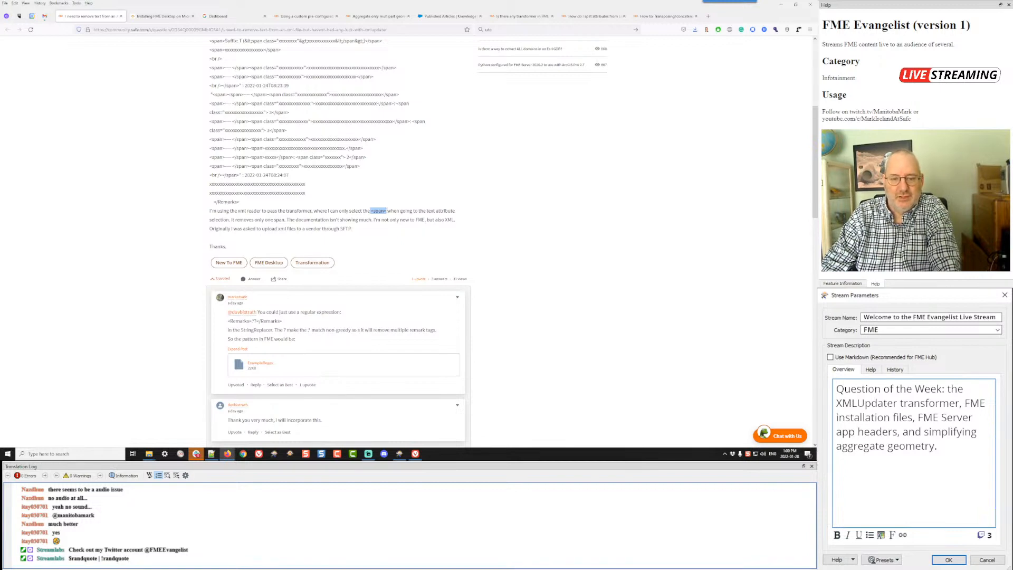
Step: Switch to FME Workbench and check which attribute values the XMLUpdater offers for the Replace contents update's value
{"action": "key", "text": "alt+Tab"}
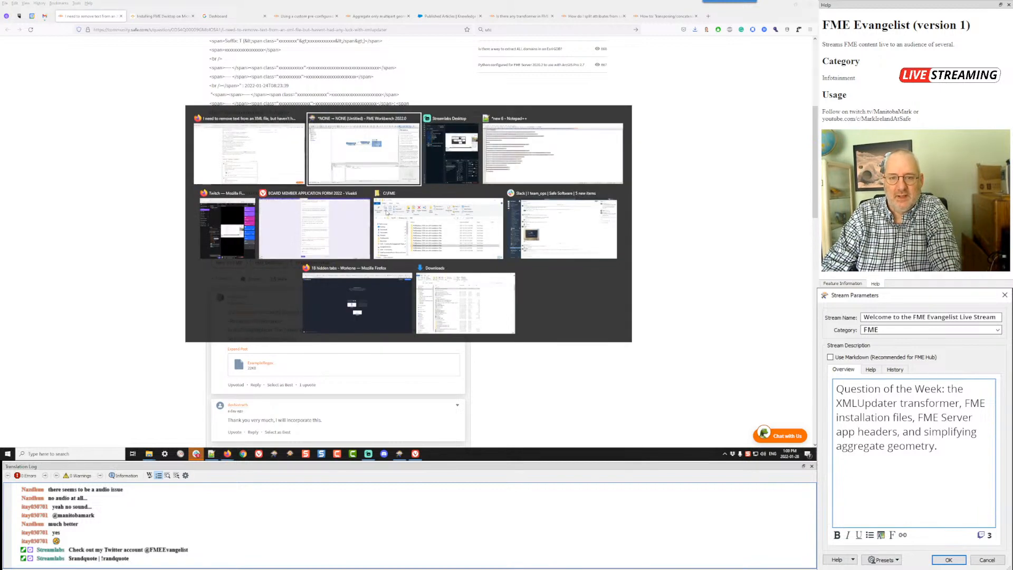
{"action": "left_click", "coordinate": [529, 137]}
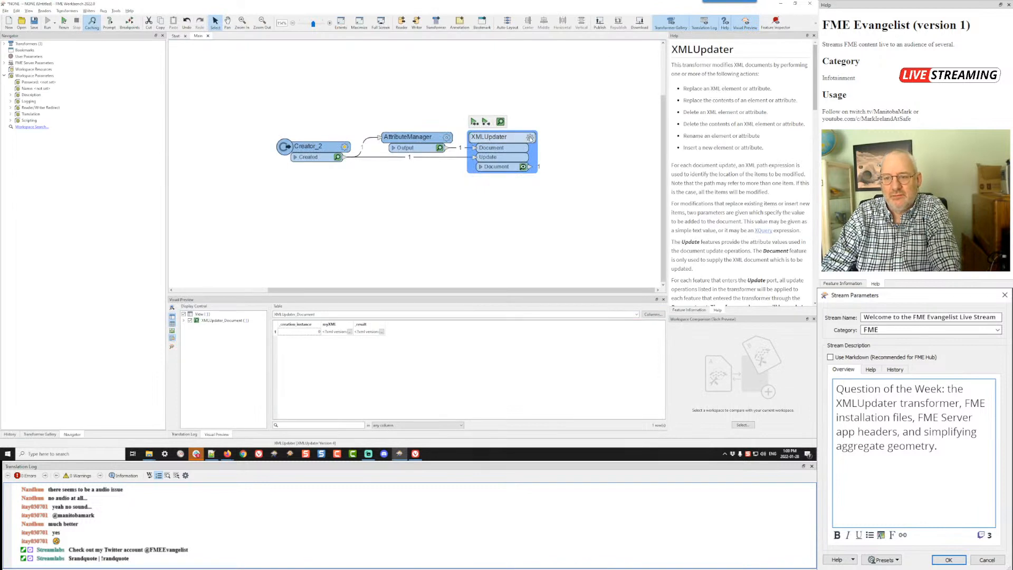
{"action": "left_click", "coordinate": [491, 178]}
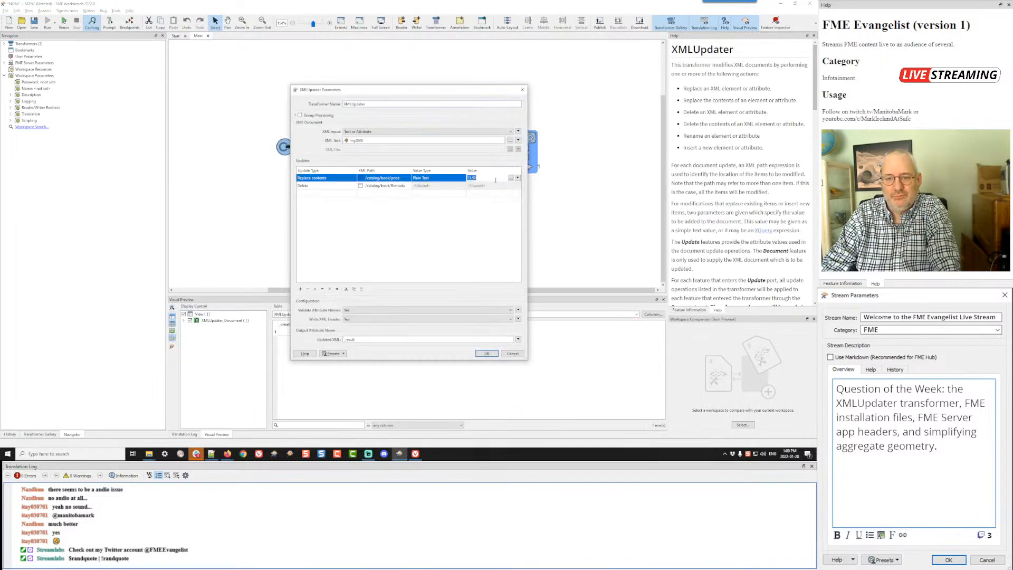
{"action": "left_click", "coordinate": [518, 177]}
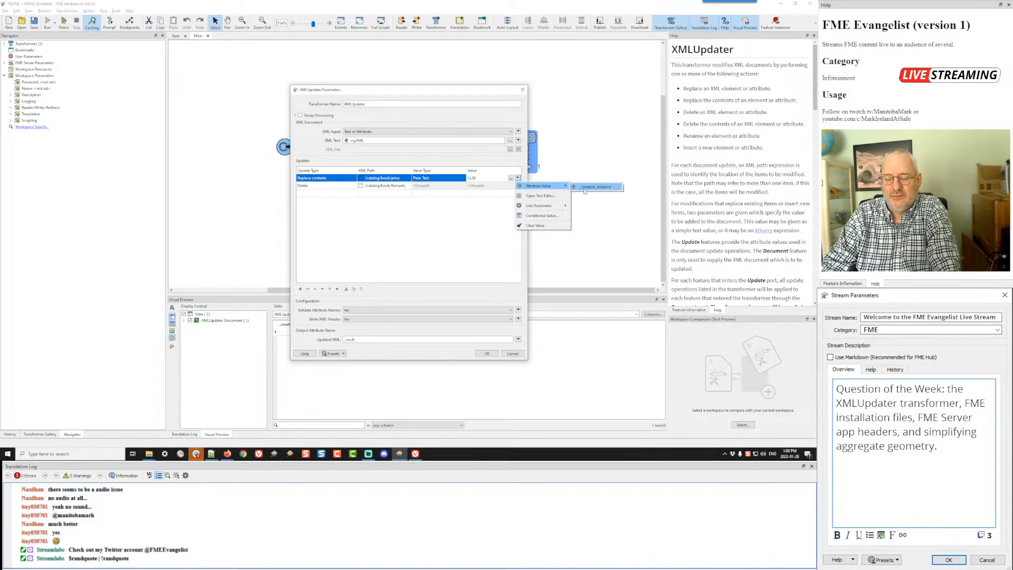
{"action": "left_click", "coordinate": [420, 212]}
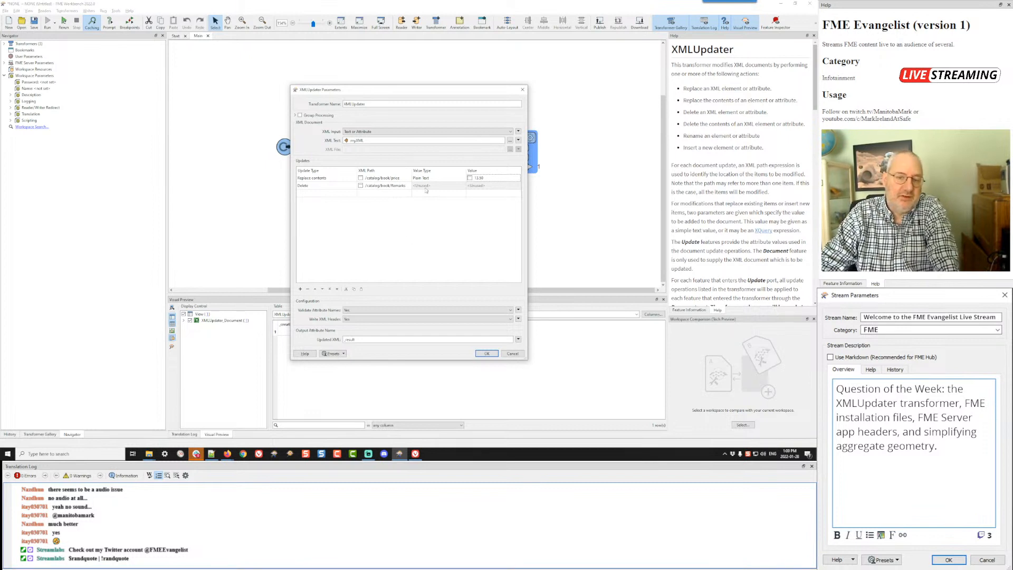
{"action": "left_click", "coordinate": [486, 353]}
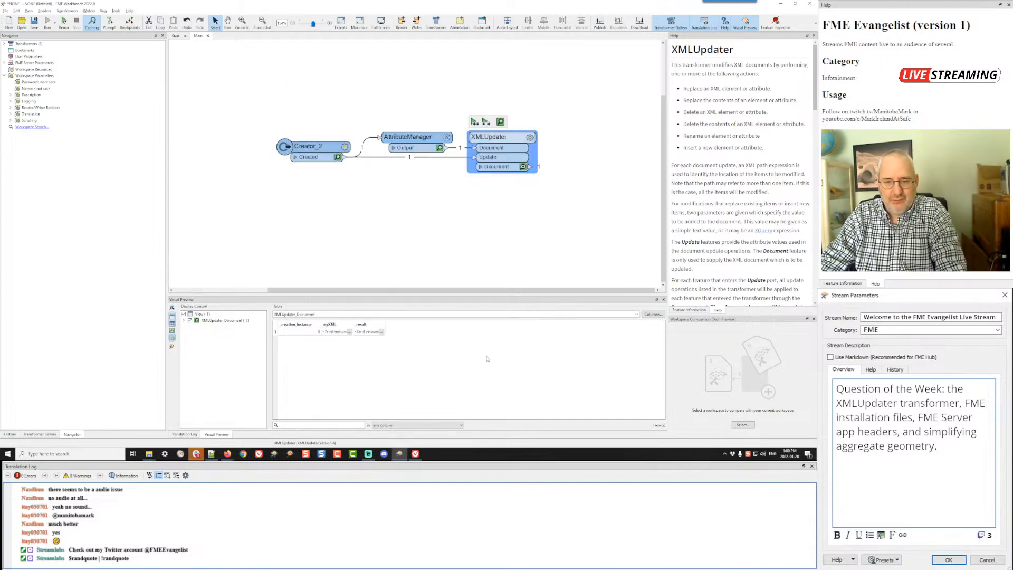
Step: Switch to the browser and review the reply's XMLUpdater settings for deleting <Remarks> elements or only their contents
{"action": "key", "text": "alt+Tab"}
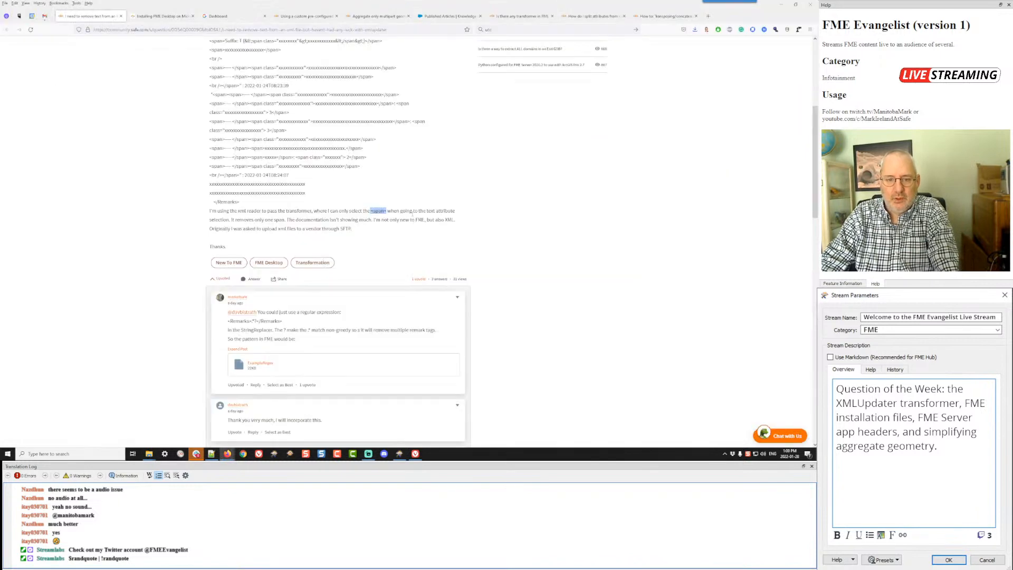
{"action": "scroll", "coordinate": [407, 170], "scroll_direction": "down", "scroll_amount": 5}
{"action": "scroll", "coordinate": [407, 171], "scroll_direction": "down", "scroll_amount": 3}
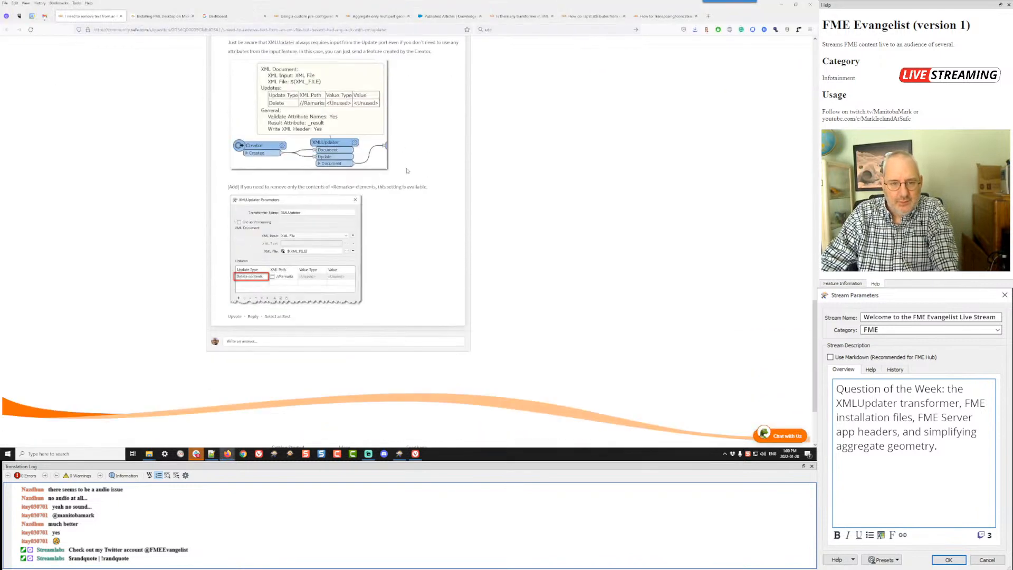
{"action": "scroll", "coordinate": [407, 170], "scroll_direction": "down", "scroll_amount": 1}
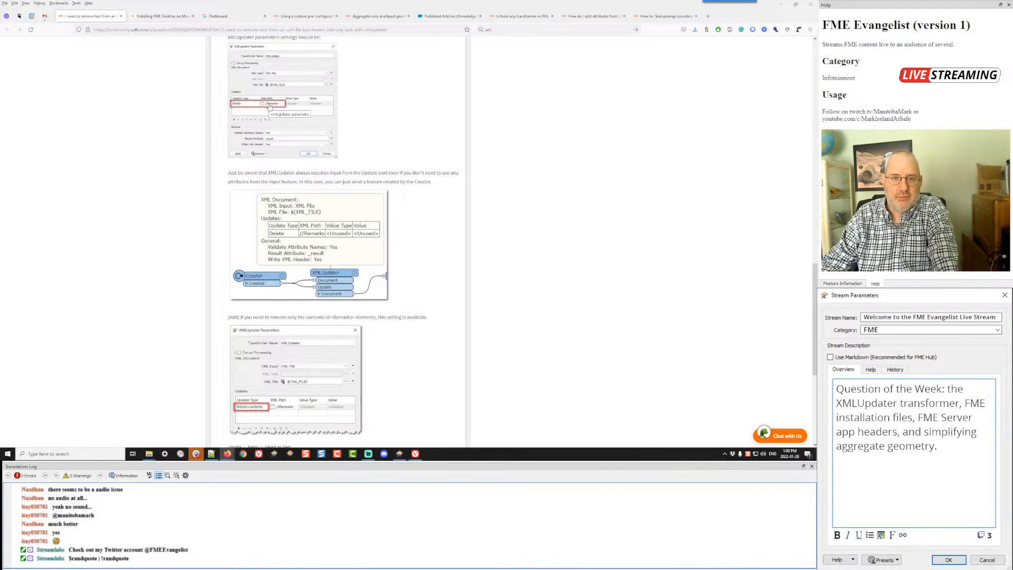
Step: Switch back to FME Workbench and check the XMLUpdater's update types and XML paths without changing them
{"action": "key", "text": "alt+Tab"}
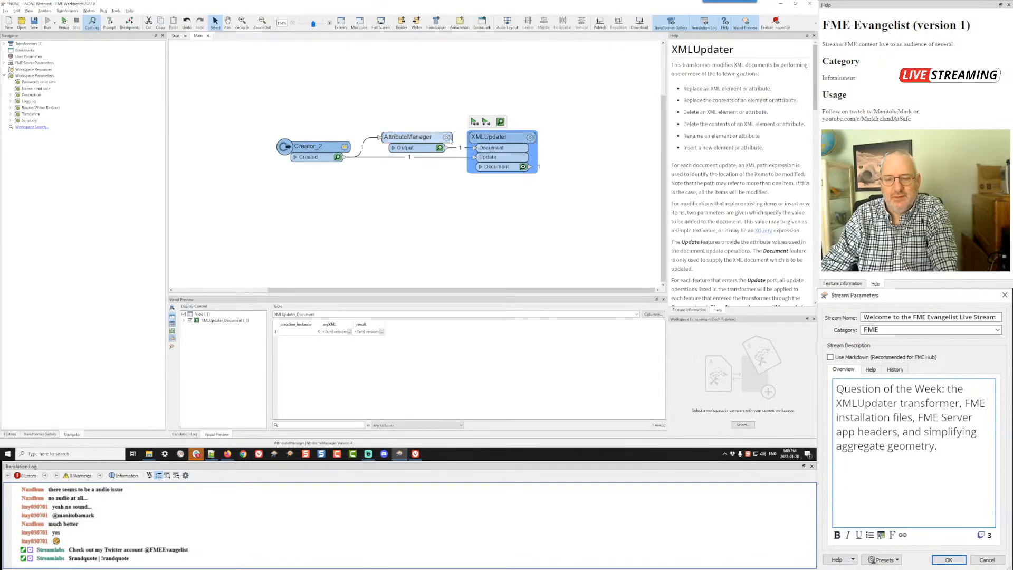
{"action": "mouse_move", "coordinate": [531, 138]}
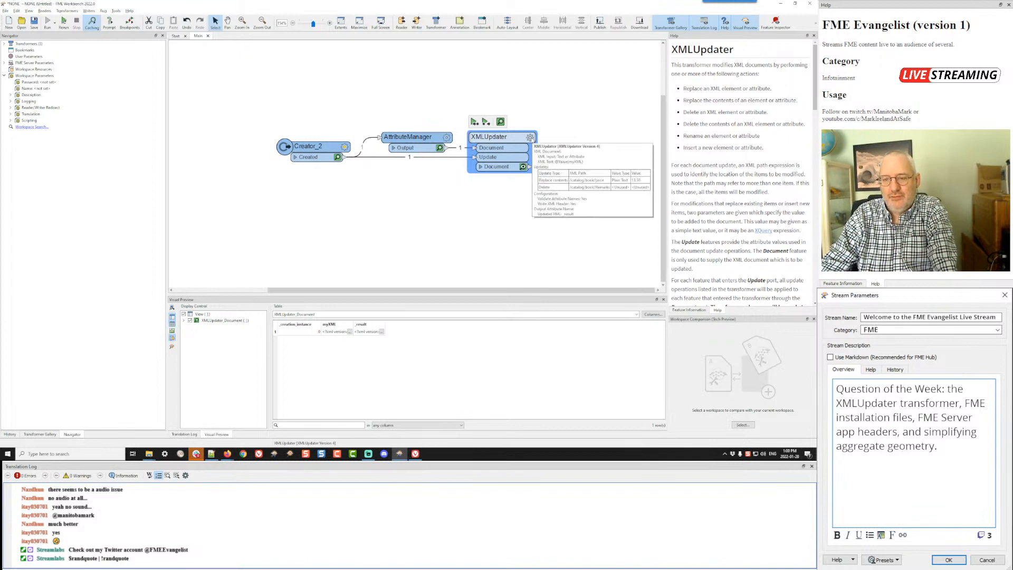
{"action": "left_click", "coordinate": [530, 137]}
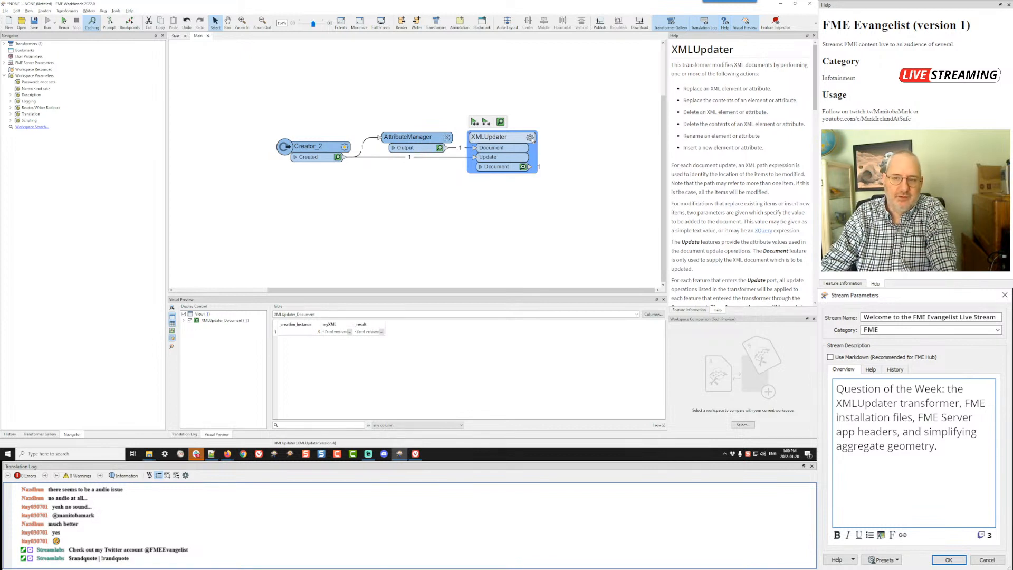
{"action": "left_click", "coordinate": [509, 353]}
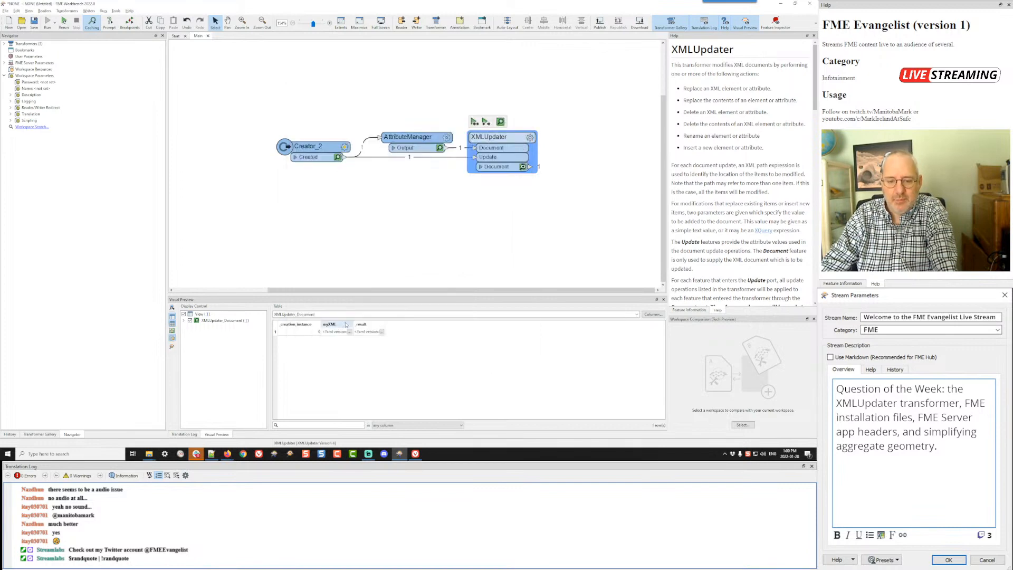
Step: Inspect the source myXML value and highlight its book-level and catalog-level Remarks elements
{"action": "left_click", "coordinate": [349, 331]}
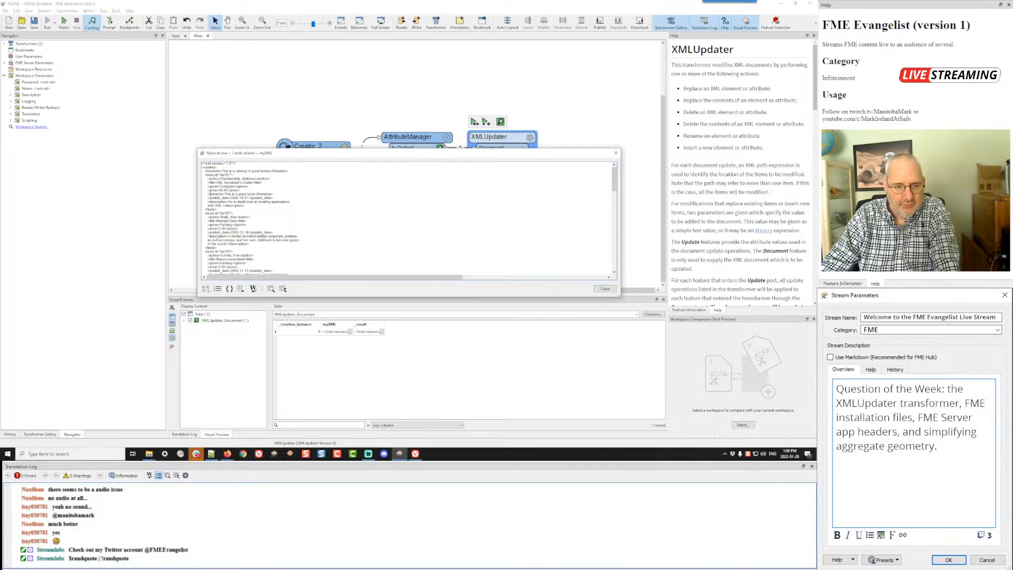
{"action": "left_click_drag", "start_coordinate": [206, 194], "coordinate": [280, 194]}
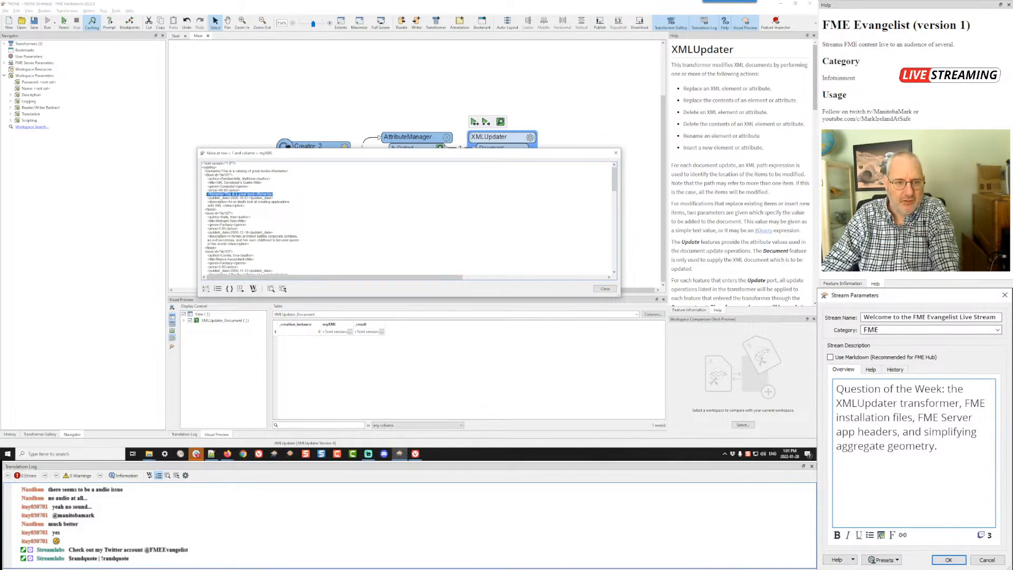
{"action": "left_click_drag", "start_coordinate": [204, 170], "coordinate": [299, 170]}
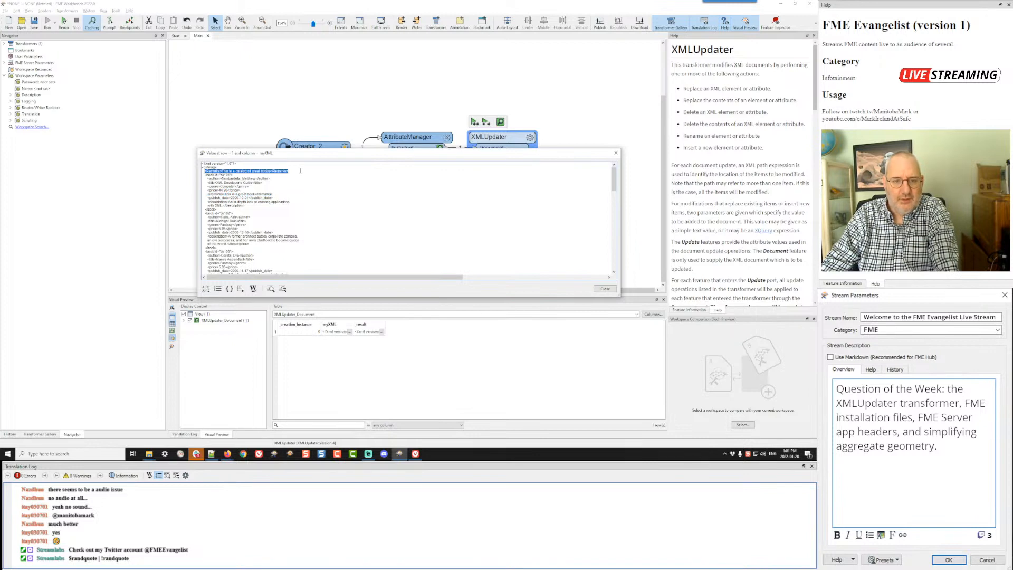
{"action": "left_click", "coordinate": [605, 288]}
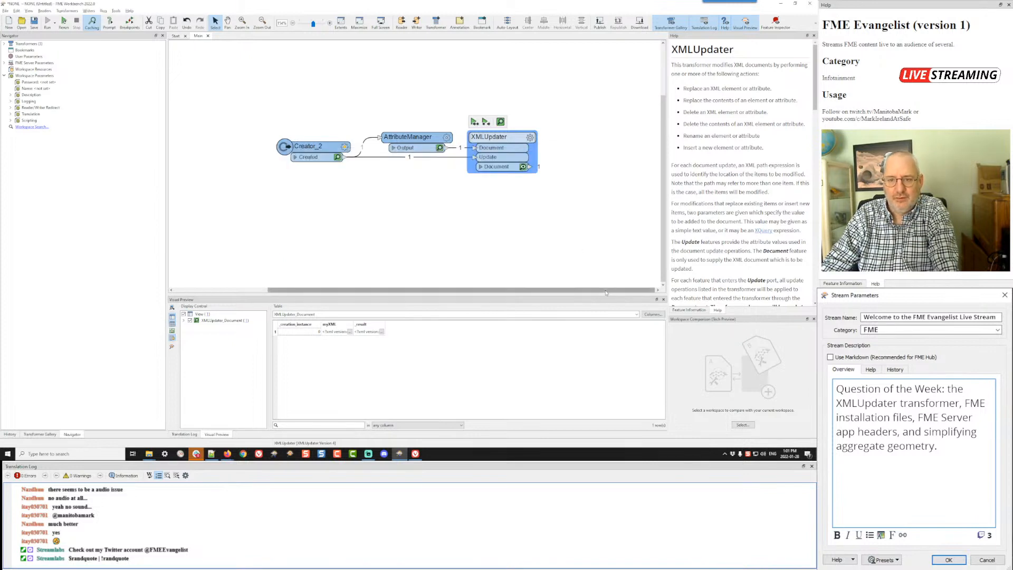
Step: Open the myXML value in the AttributeManager's text editor, enlarge the editor, and examine the catalog-level and book-level Remarks elements
{"action": "left_click", "coordinate": [446, 138]}
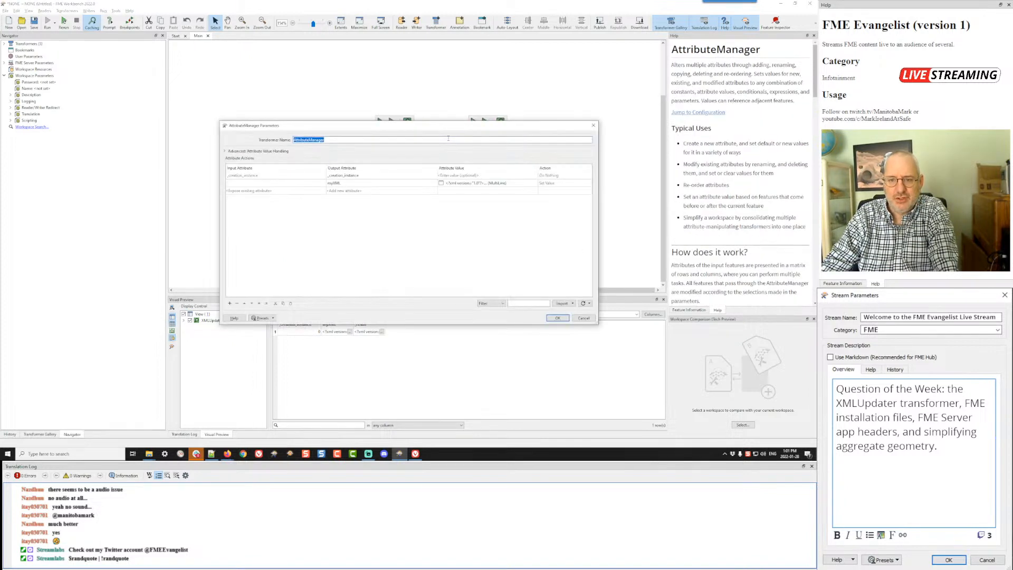
{"action": "left_click", "coordinate": [525, 185]}
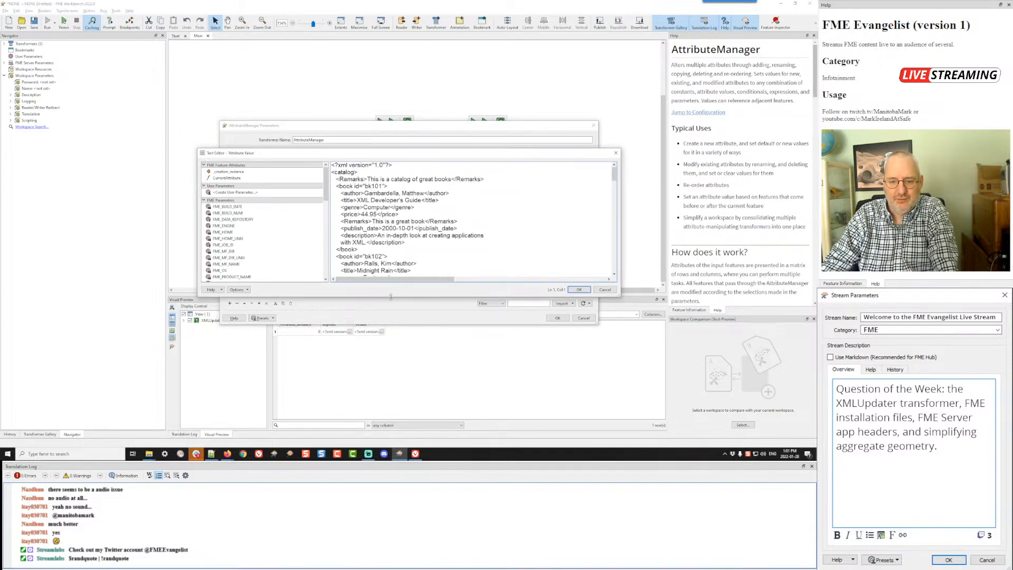
{"action": "left_click_drag", "start_coordinate": [391, 298], "coordinate": [393, 356]}
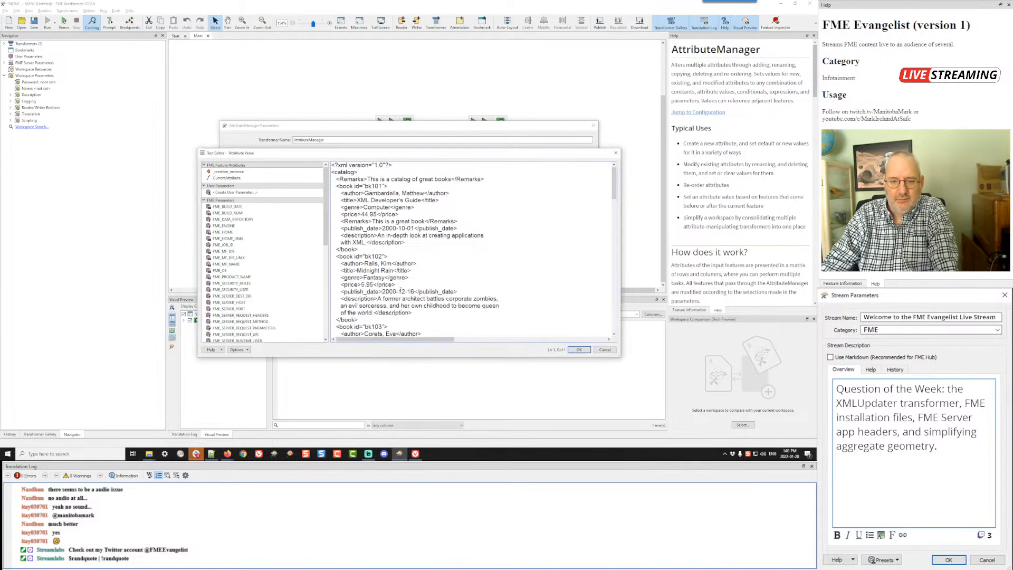
{"action": "left_click_drag", "start_coordinate": [459, 221], "coordinate": [334, 225]}
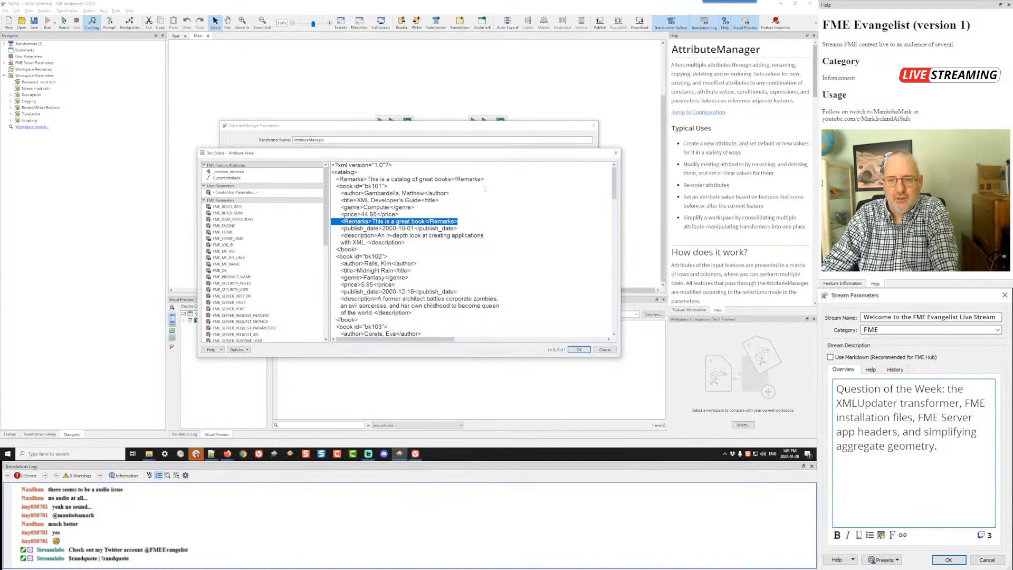
{"action": "left_click_drag", "start_coordinate": [484, 180], "coordinate": [331, 181]}
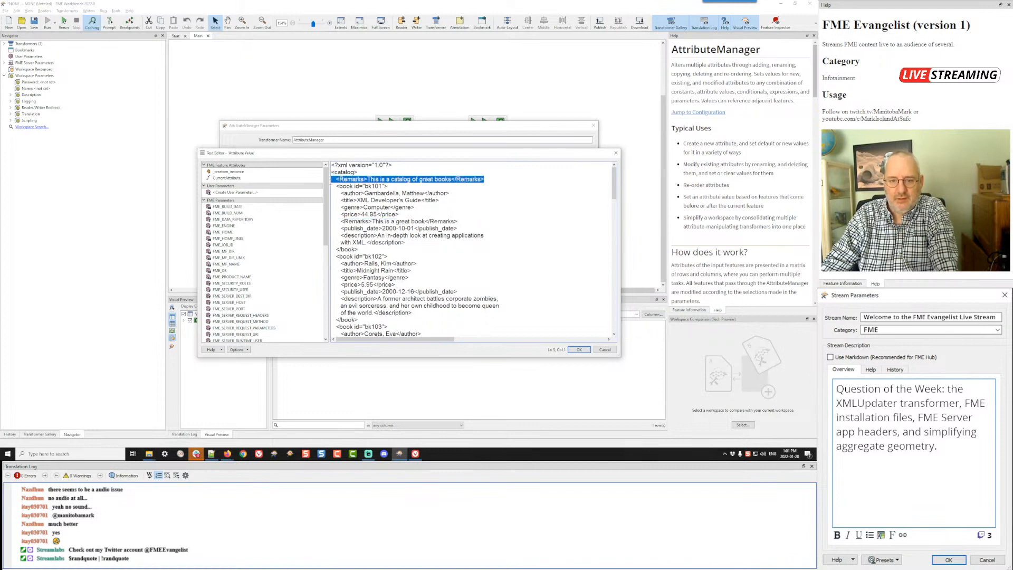
{"action": "scroll", "coordinate": [401, 245], "scroll_direction": "down", "scroll_amount": 6}
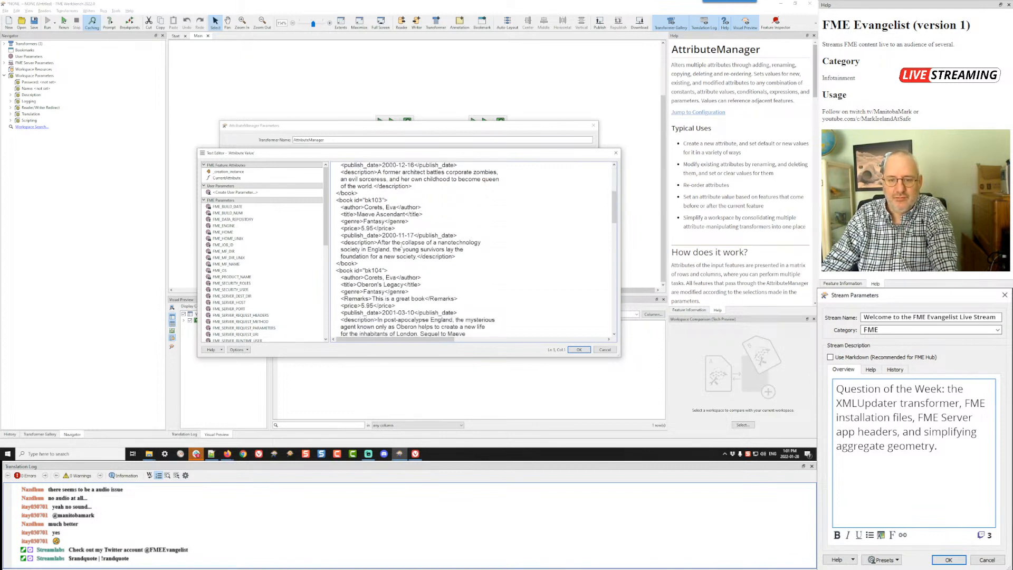
Step: Copy the line <Remarks>This is a great book</Remarks> into book bk102 below its price and save the AttributeManager's changes
{"action": "scroll", "coordinate": [401, 245], "scroll_direction": "down", "scroll_amount": 1}
{"action": "left_click_drag", "start_coordinate": [459, 278], "coordinate": [350, 278]}
{"action": "key", "text": "ctrl+c"}
{"action": "scroll", "coordinate": [350, 278], "scroll_direction": "up", "scroll_amount": 7}
{"action": "scroll", "coordinate": [351, 277], "scroll_direction": "down", "scroll_amount": 3}
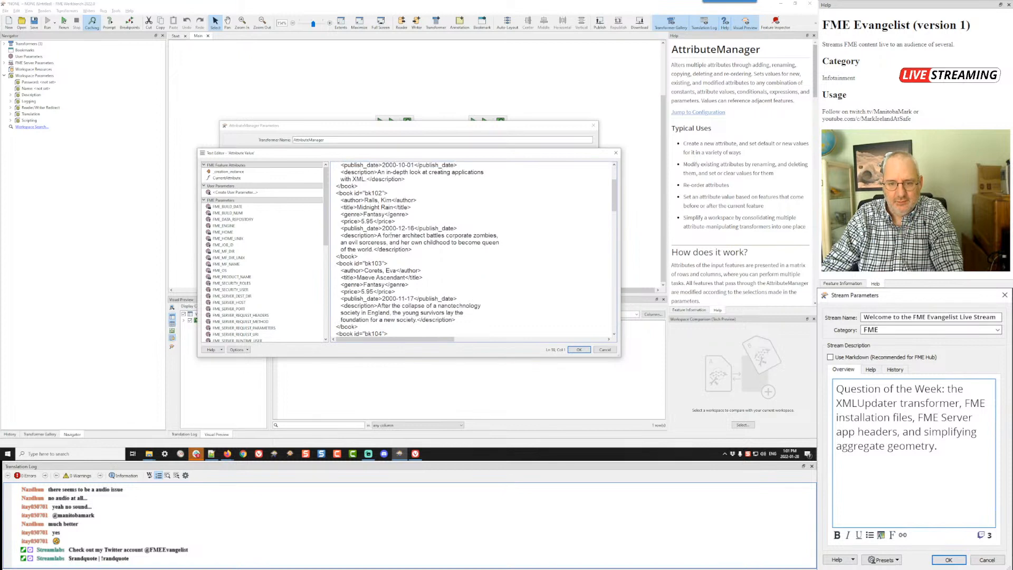
{"action": "key", "text": "ctrl+v"}
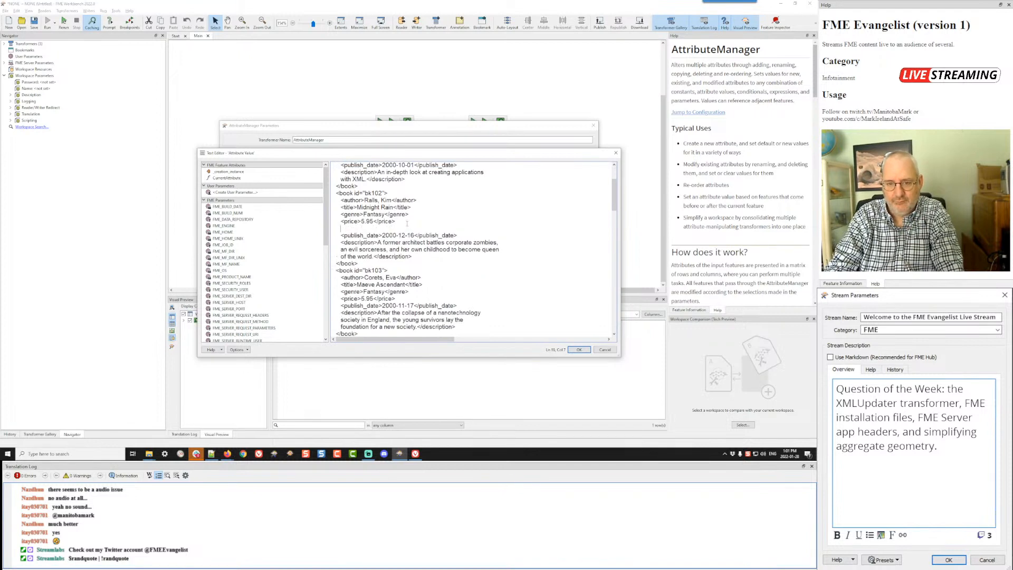
{"action": "key", "text": "Delete"}
{"action": "key", "text": "Delete"}
{"action": "key", "text": "Delete"}
{"action": "key", "text": "Delete"}
{"action": "key", "text": "Delete"}
{"action": "key", "text": "End"}
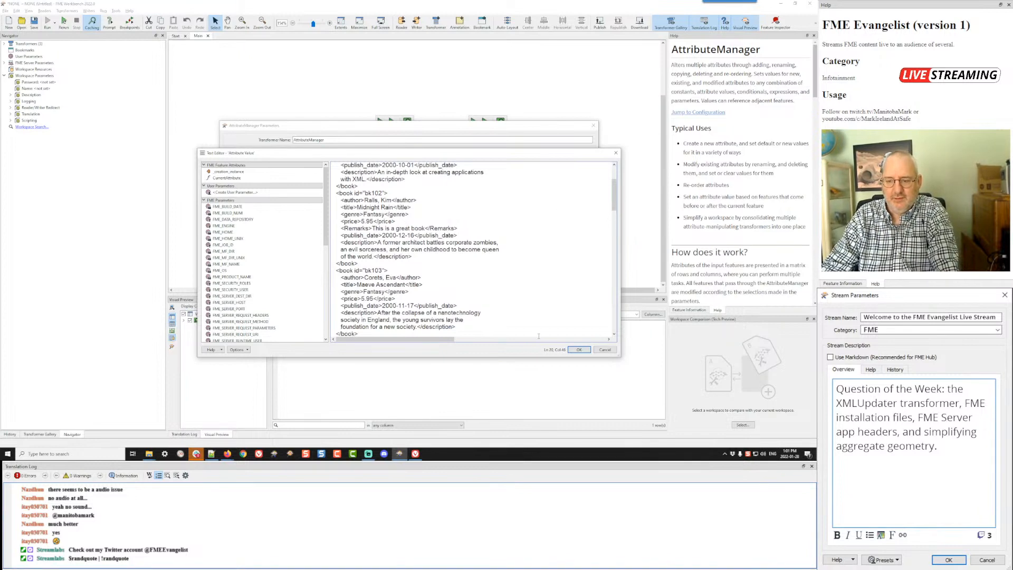
{"action": "left_click", "coordinate": [577, 350]}
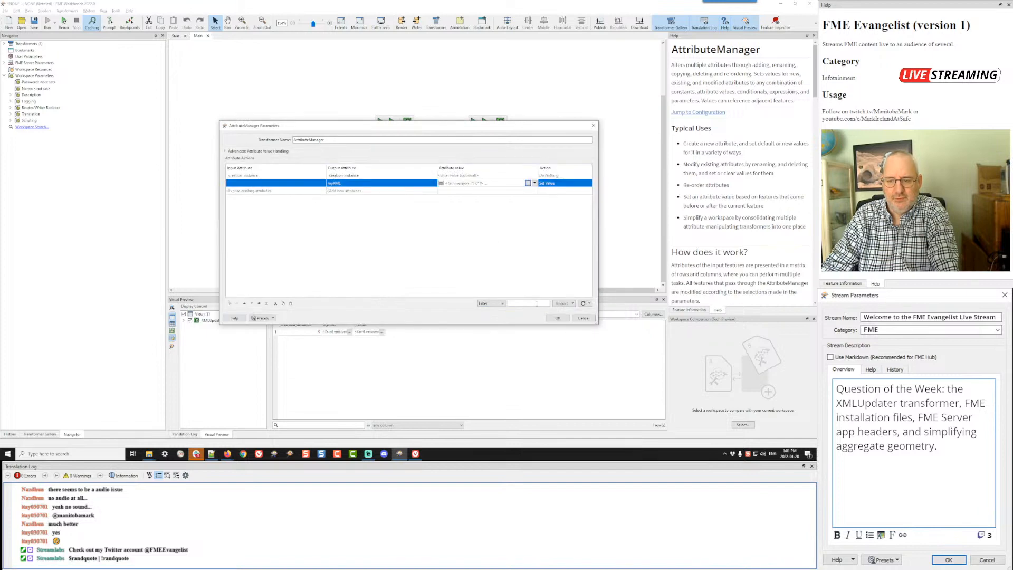
{"action": "left_click", "coordinate": [555, 318]}
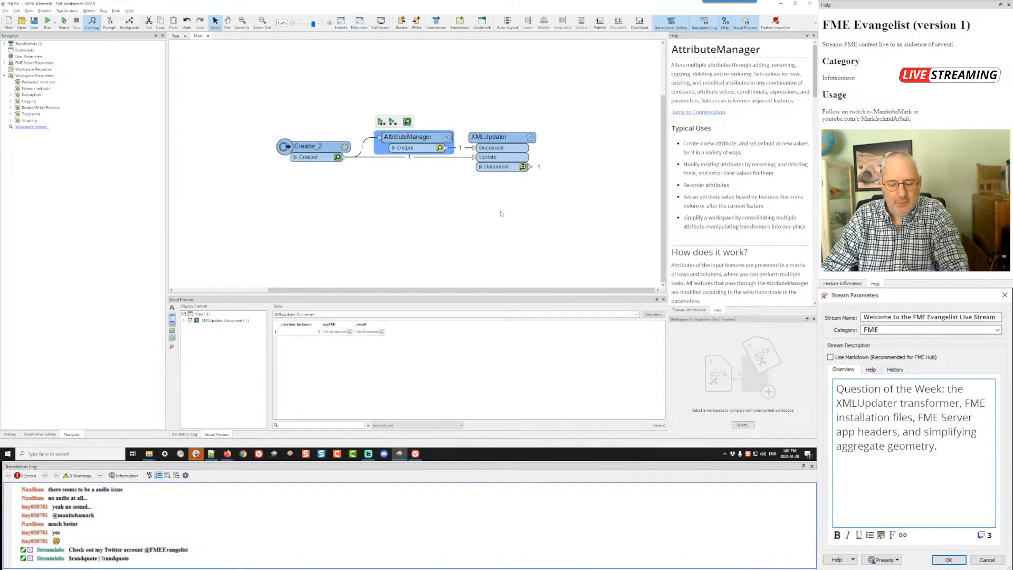
Step: Run the workspace and inspect the _result value for Remarks elements at catalog and book level
{"action": "key", "text": "ctrl+r"}
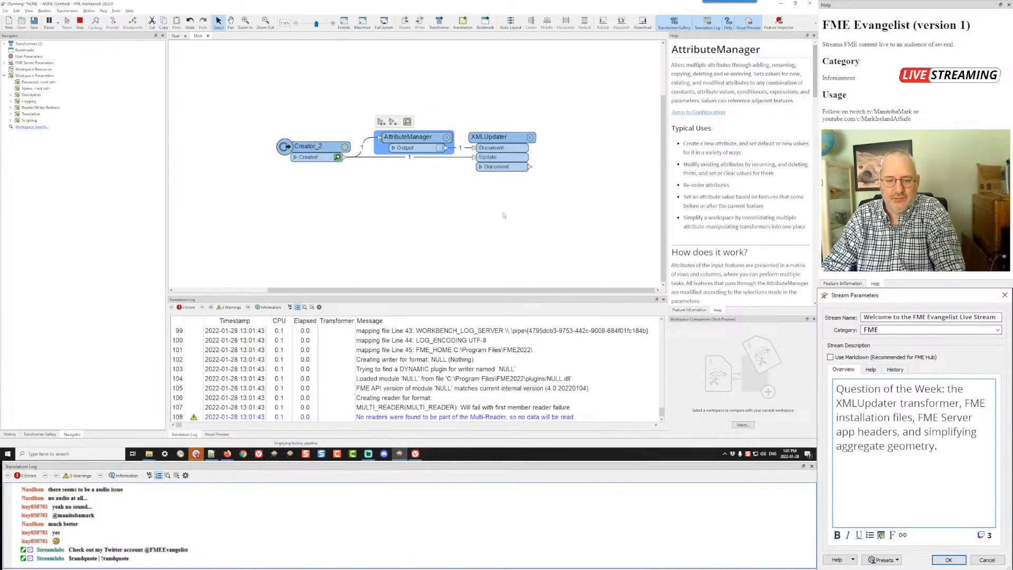
{"action": "left_click", "coordinate": [382, 331]}
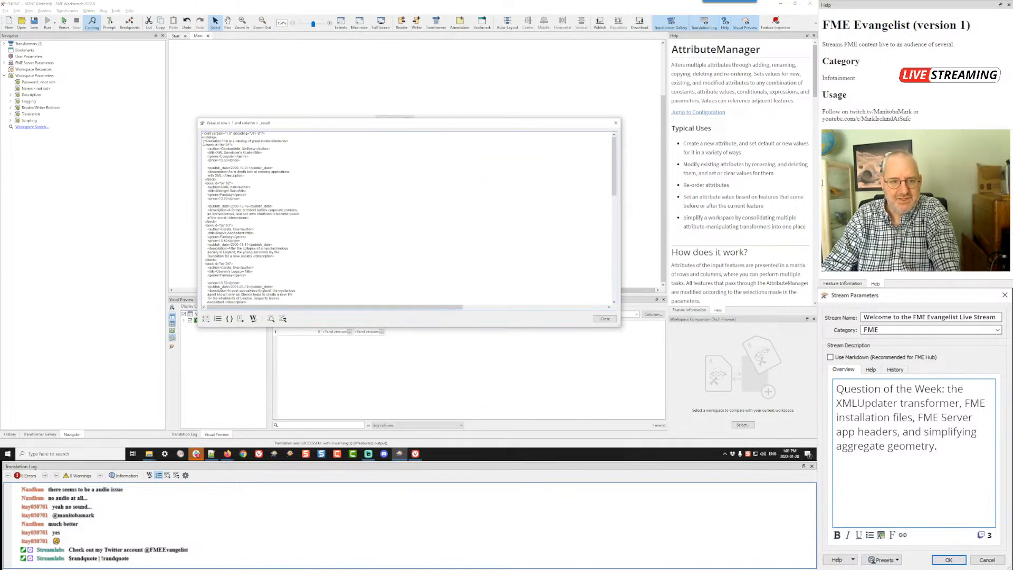
{"action": "left_click_drag", "start_coordinate": [202, 142], "coordinate": [296, 141]}
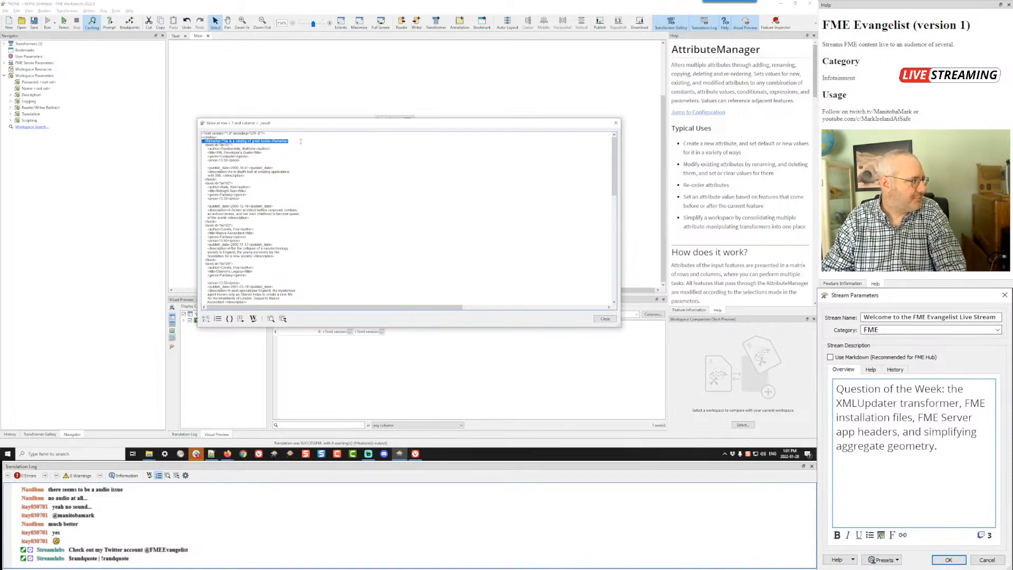
{"action": "left_click", "coordinate": [605, 319]}
Step: Set the XML Path of the XMLUpdater's Delete update to //Remarks and save the parameters
{"action": "left_click", "coordinate": [529, 137]}
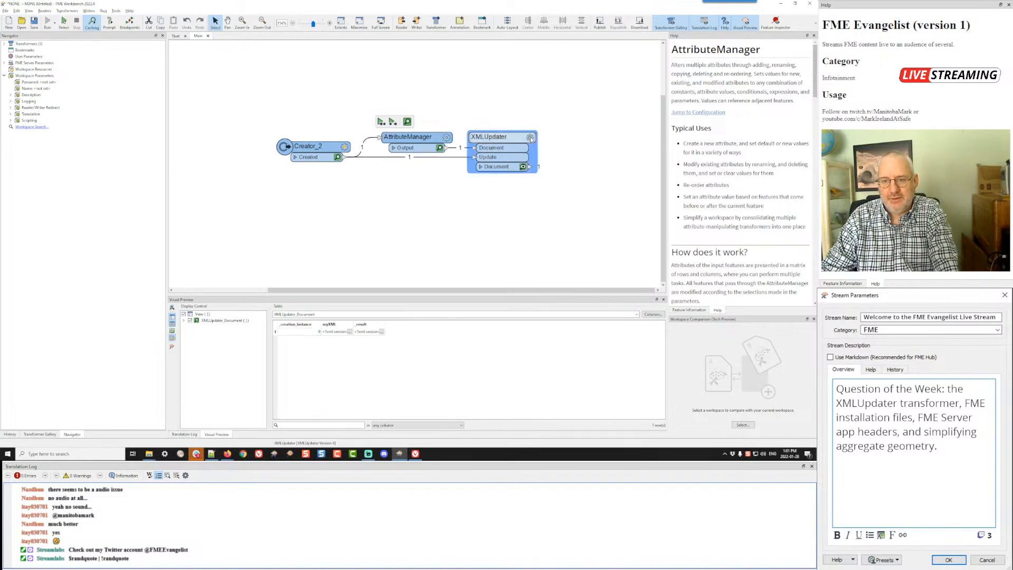
{"action": "left_click", "coordinate": [378, 187]}
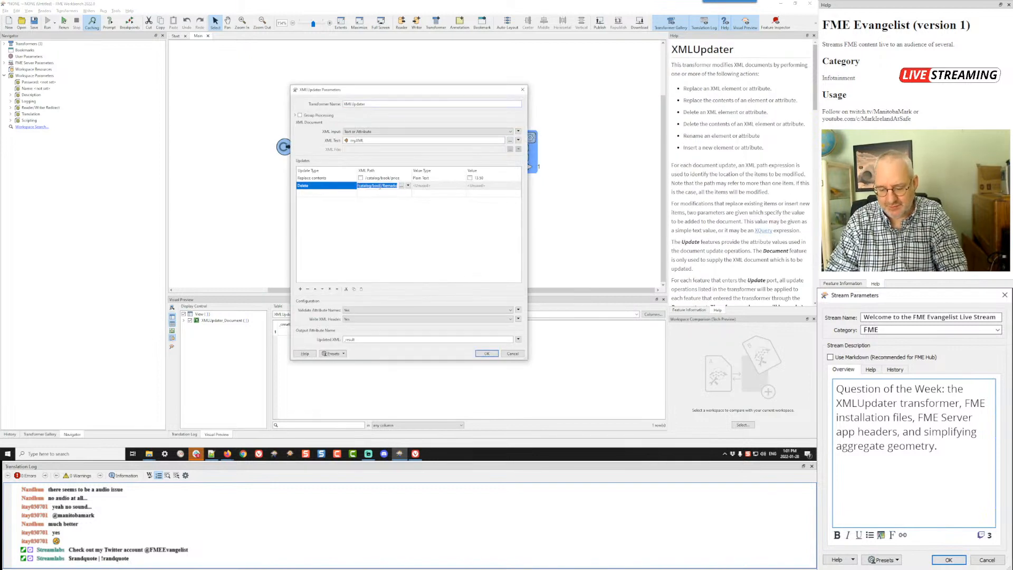
{"action": "type", "text": "//Remark"}
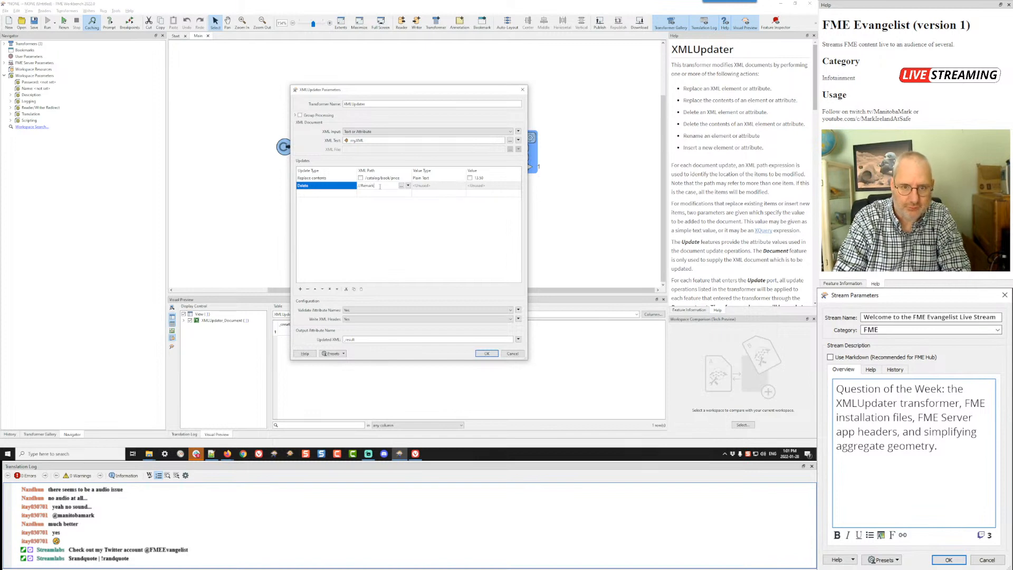
{"action": "type", "text": "s"}
{"action": "left_click", "coordinate": [392, 235]}
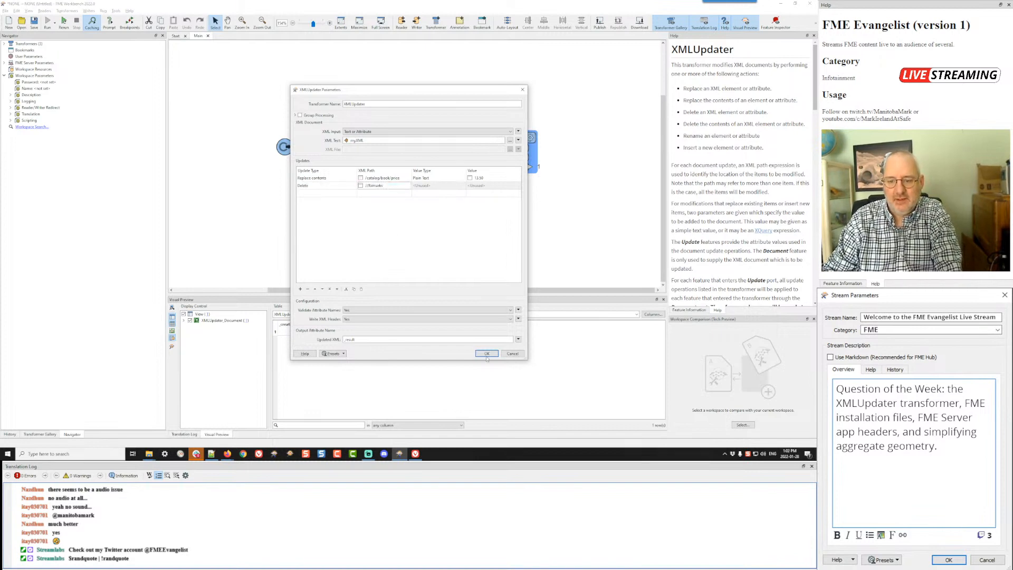
{"action": "left_click", "coordinate": [486, 354]}
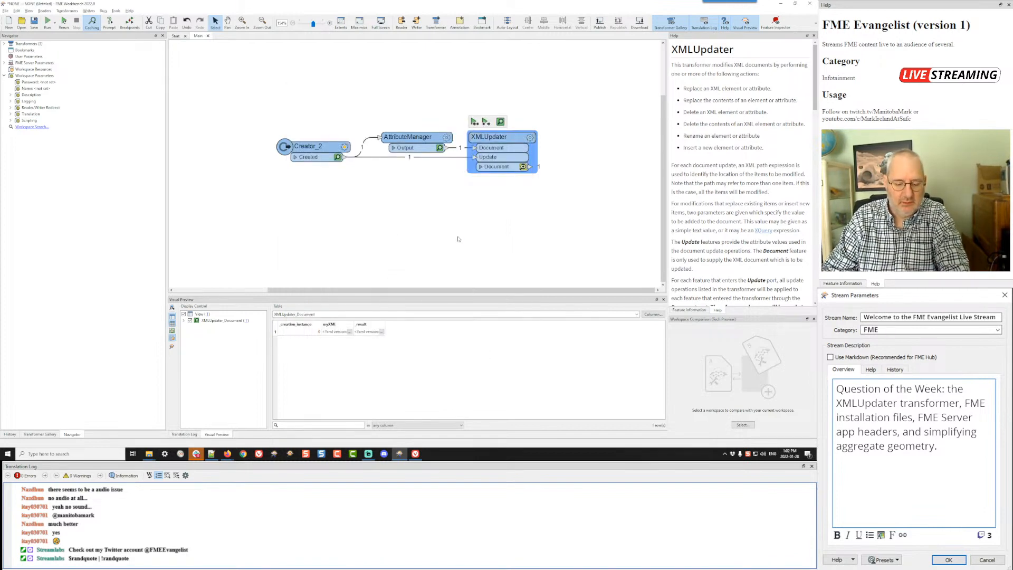
Step: Run the workspace and check the _result value for catalog-level and book-level Remarks elements
{"action": "key", "text": "ctrl+r"}
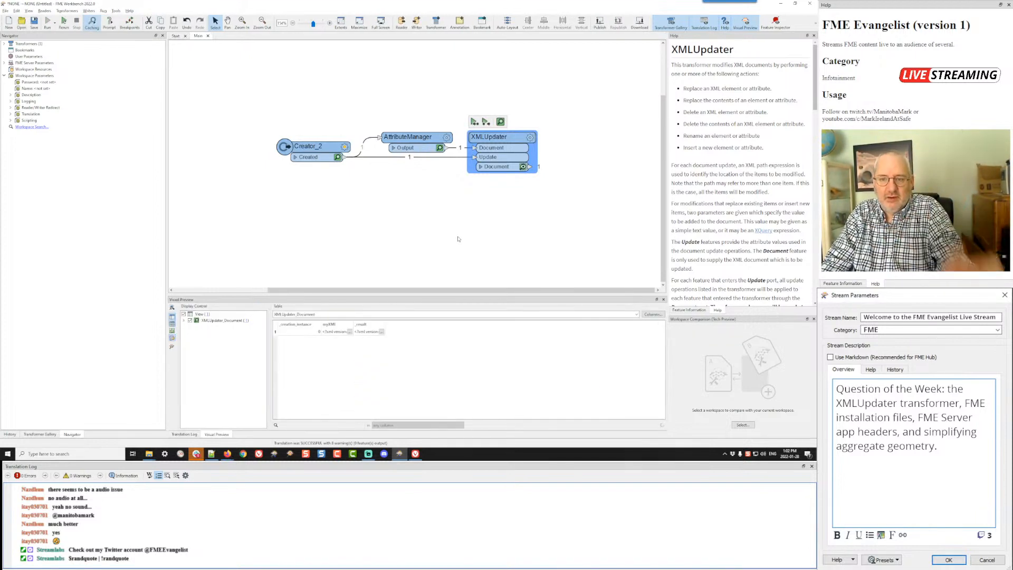
{"action": "left_click", "coordinate": [381, 332]}
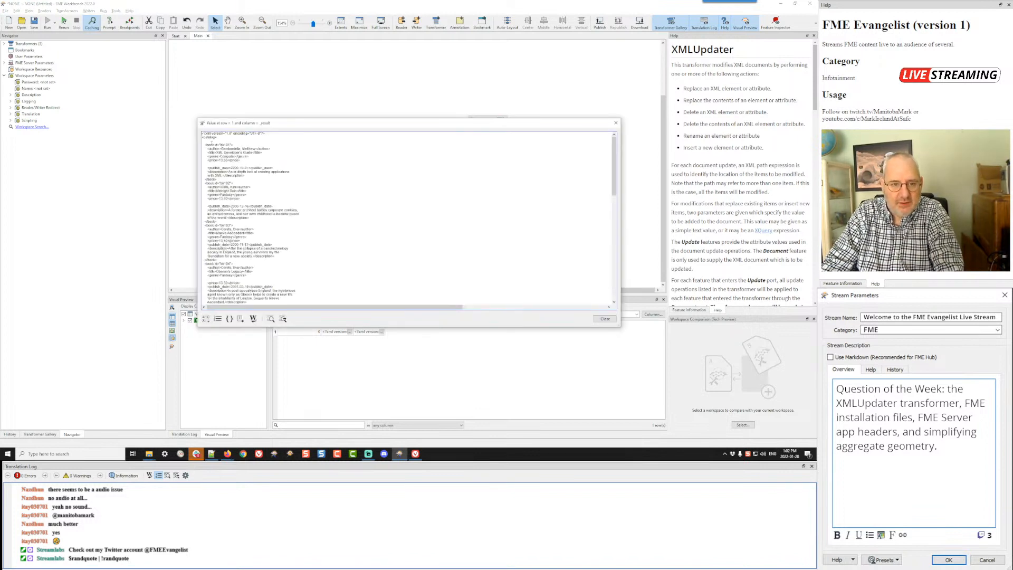
{"action": "double_click", "coordinate": [211, 142]}
{"action": "double_click", "coordinate": [216, 164]}
{"action": "double_click", "coordinate": [226, 202]}
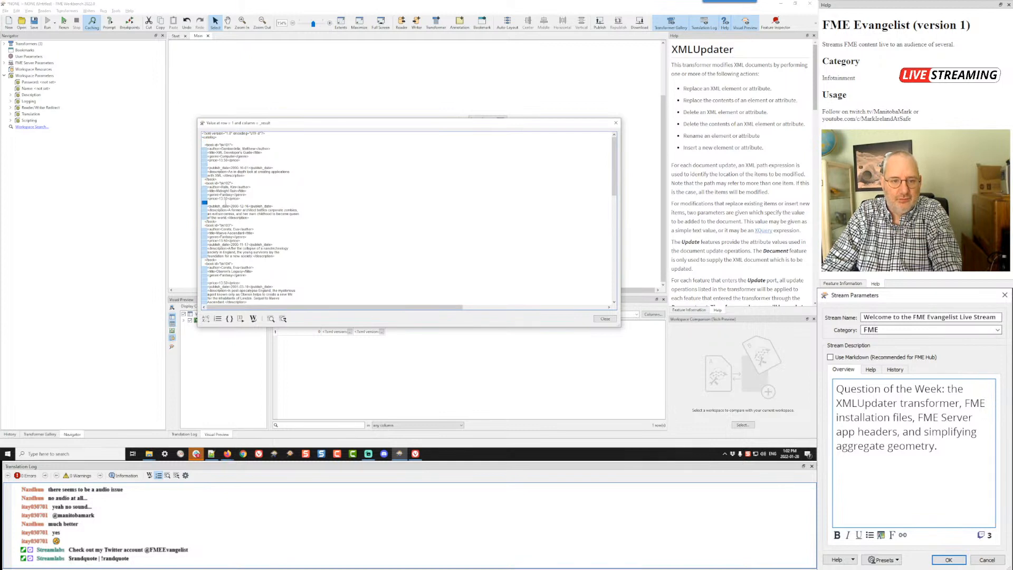
{"action": "left_click", "coordinate": [604, 320]}
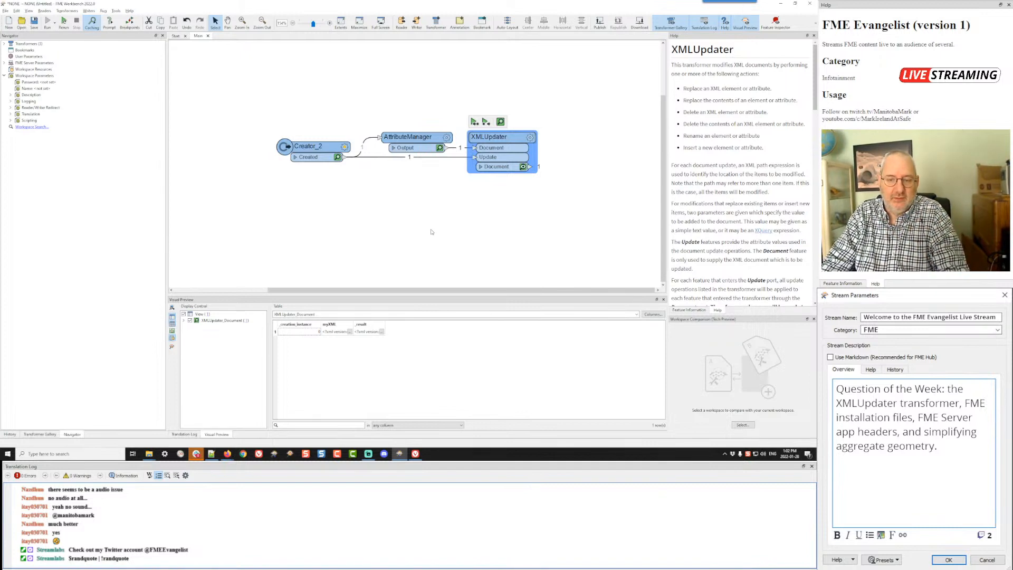
Step: Try a misspelled price element name in the XML Path of the XMLUpdater's Replace contents update and save the parameters
{"action": "left_click", "coordinate": [530, 138]}
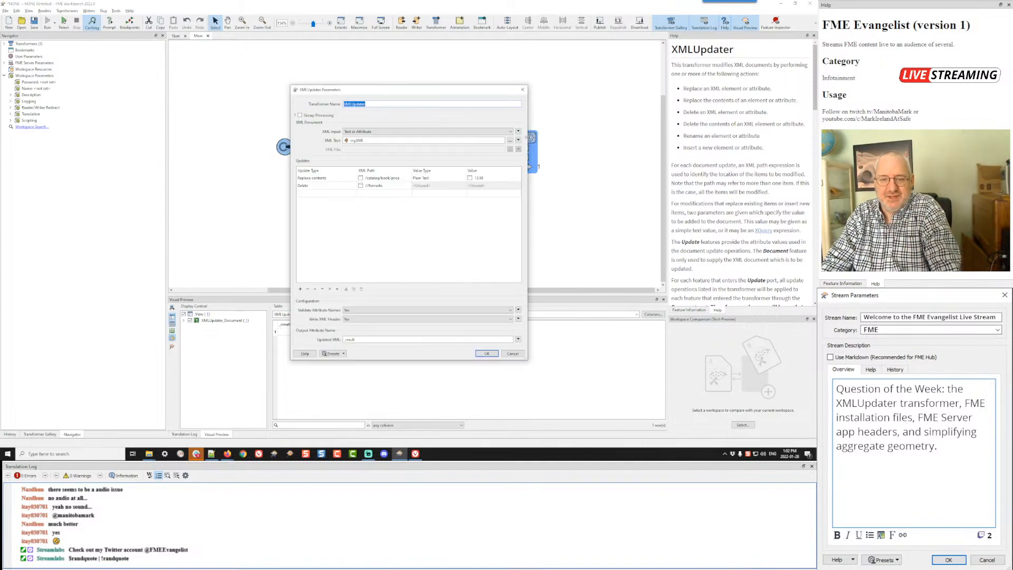
{"action": "left_click", "coordinate": [396, 179]}
{"action": "left_click", "coordinate": [396, 179]}
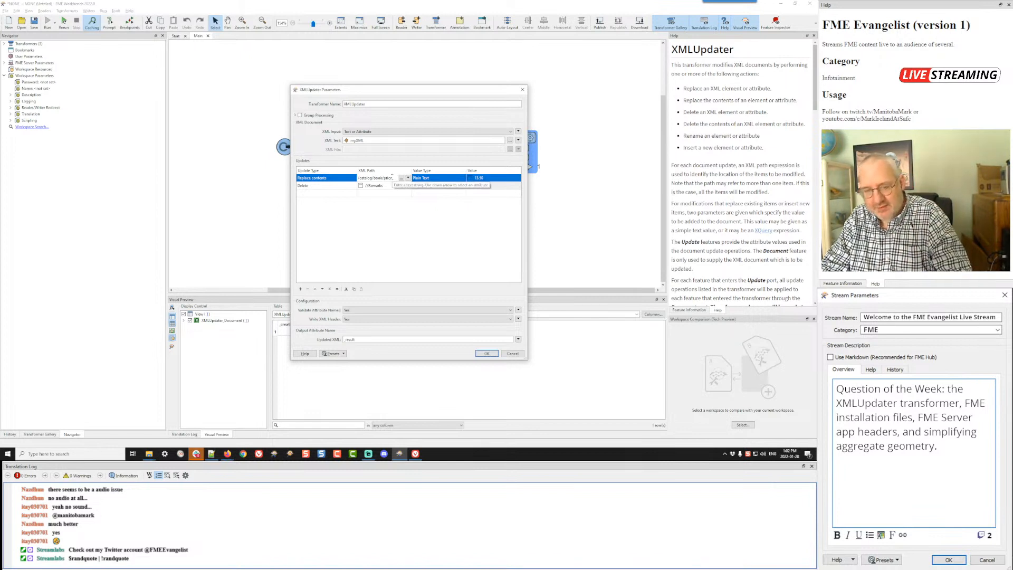
{"action": "left_click", "coordinate": [412, 220]}
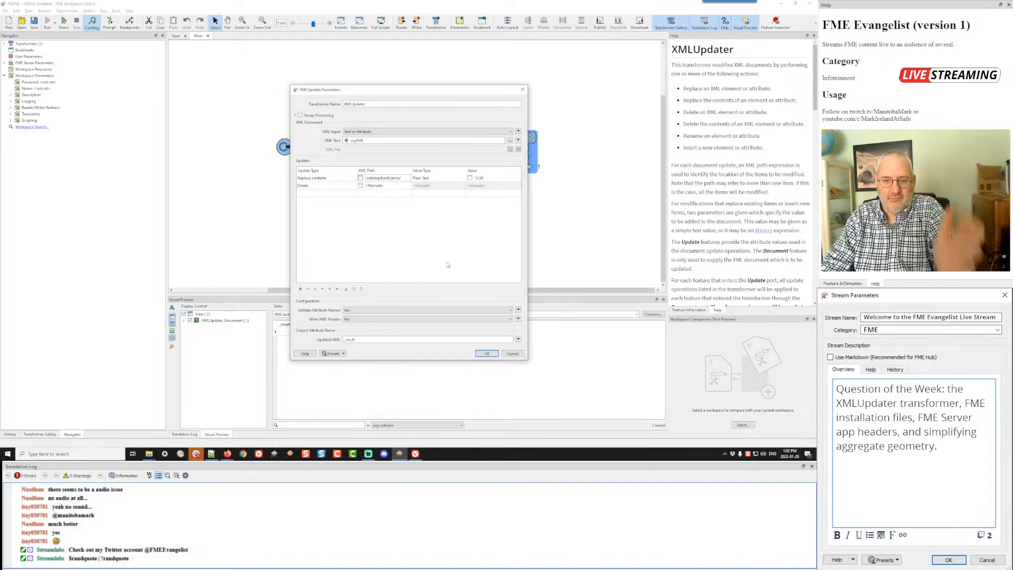
{"action": "left_click", "coordinate": [486, 356]}
Step: Run the workspace and inspect the book price contents in the _result value
{"action": "key", "text": "F5"}
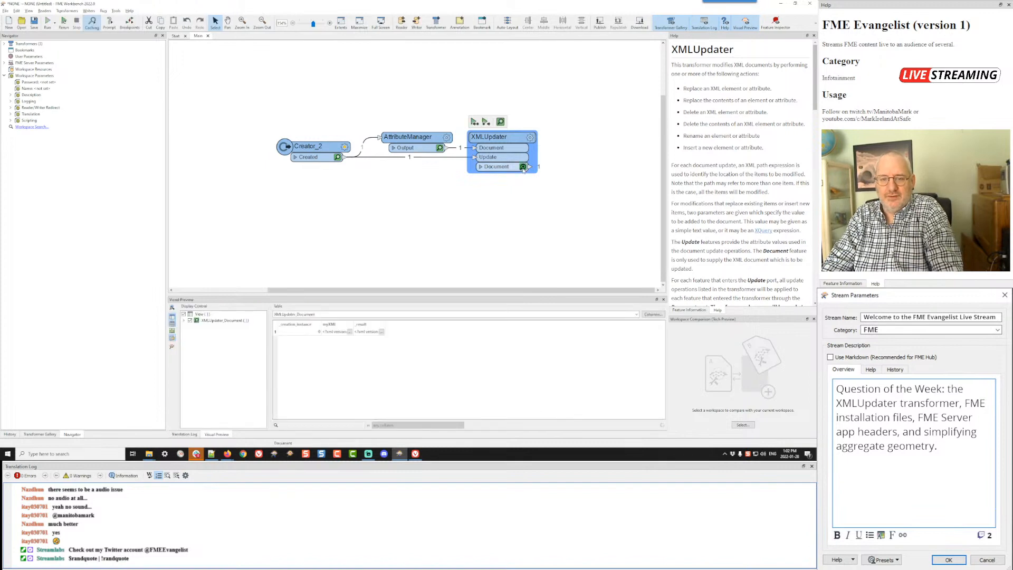
{"action": "left_click", "coordinate": [382, 331]}
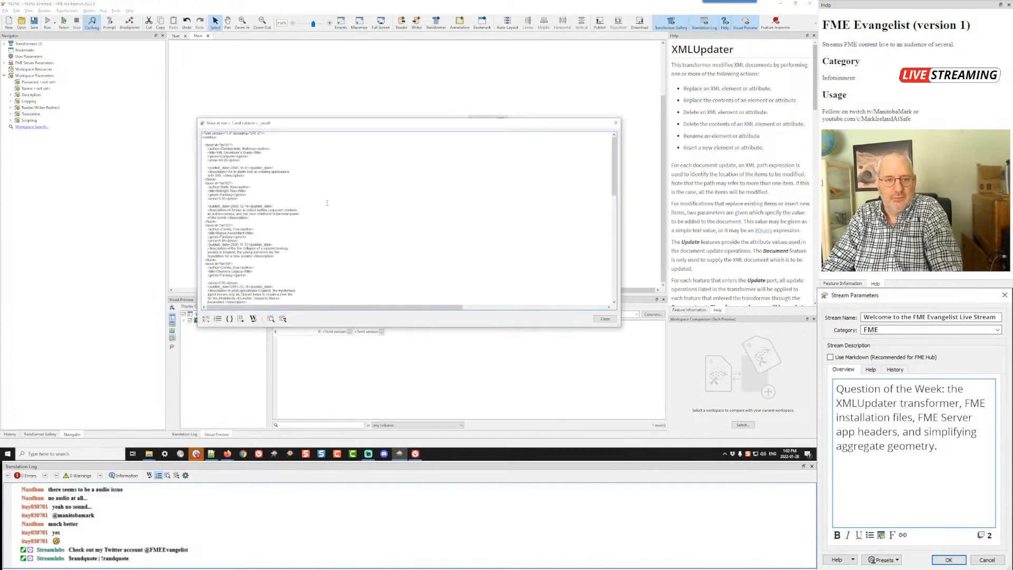
{"action": "double_click", "coordinate": [220, 160]}
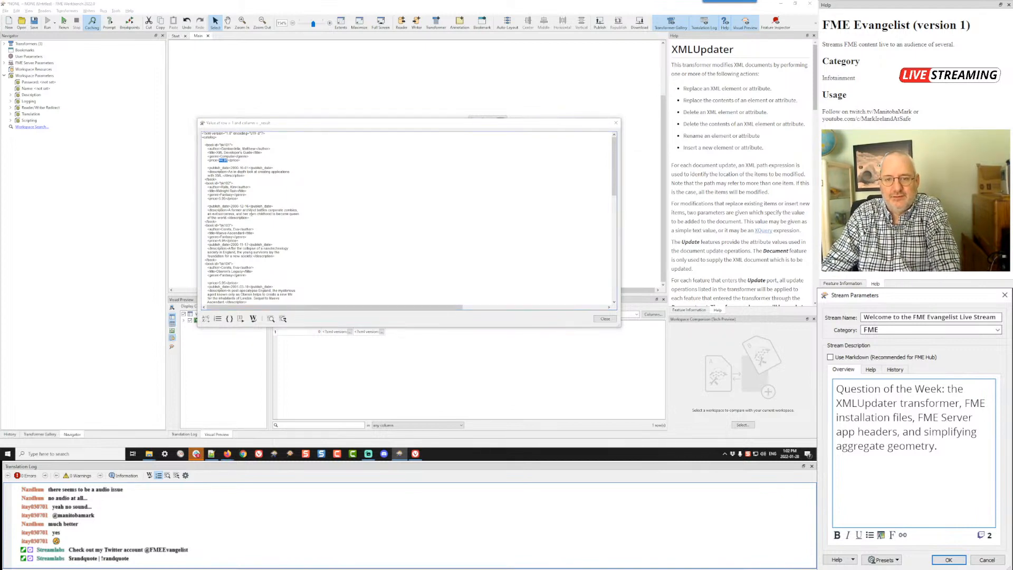
{"action": "key", "text": "alt+Tab"}
{"action": "key", "text": "alt+Tab"}
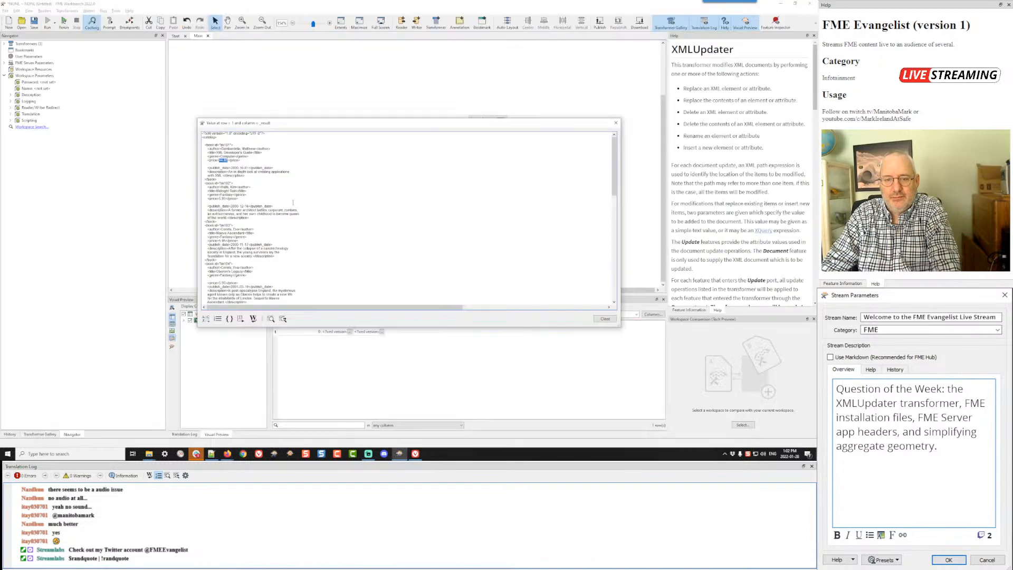
{"action": "left_click", "coordinate": [607, 319]}
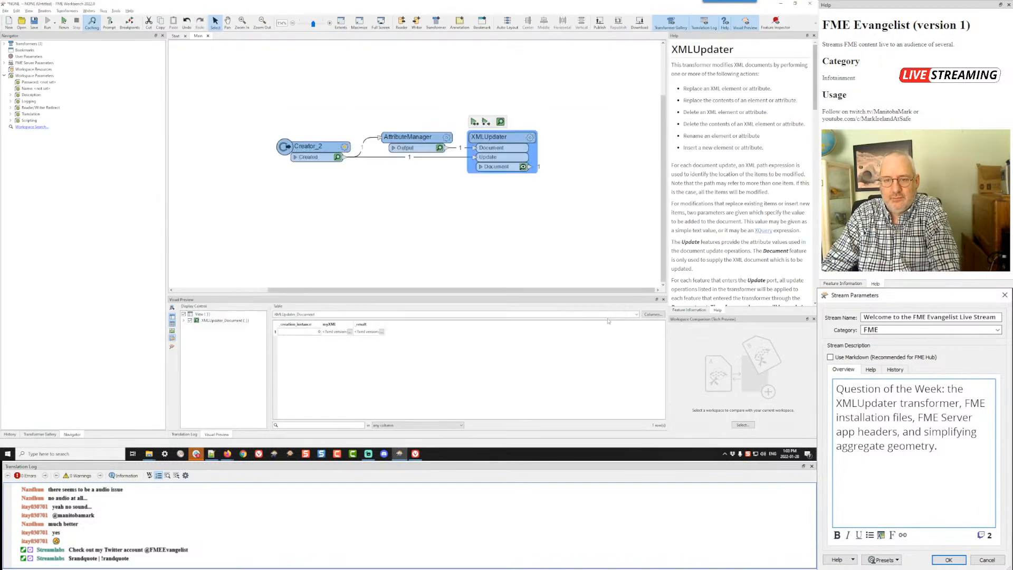
Step: Try another variant of the price element name in the Replace contents update's XML Path and save the XMLUpdater parameters
{"action": "left_click", "coordinate": [529, 138]}
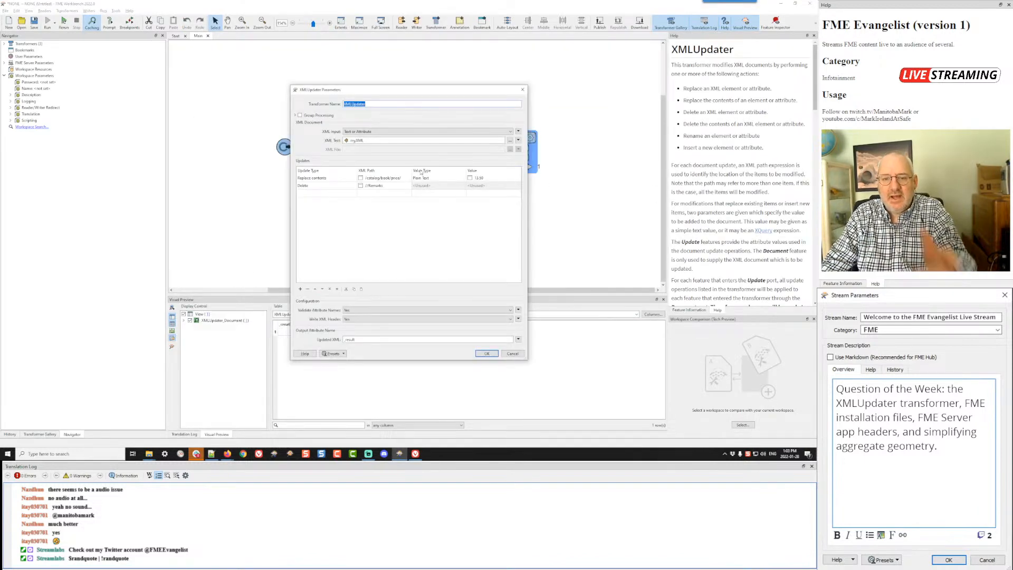
{"action": "left_click", "coordinate": [402, 179]}
{"action": "left_click", "coordinate": [394, 178]}
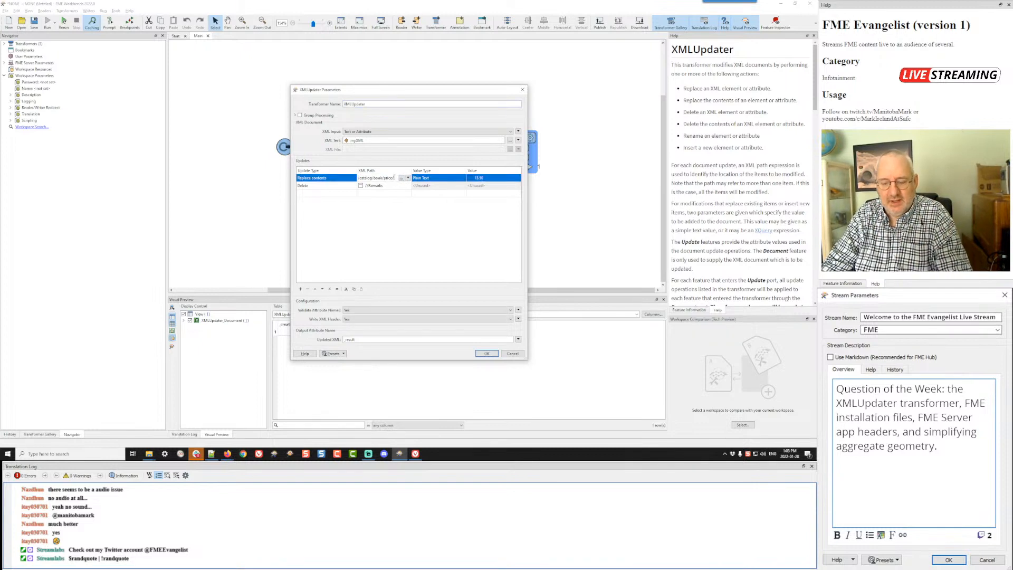
{"action": "left_click", "coordinate": [399, 236]}
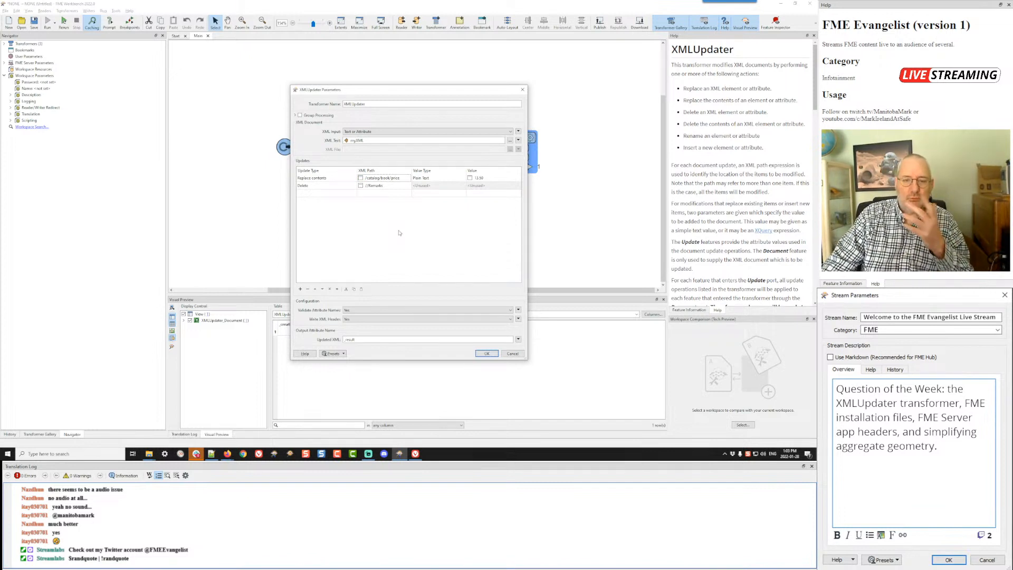
{"action": "left_click", "coordinate": [393, 179]}
{"action": "left_click", "coordinate": [385, 178]}
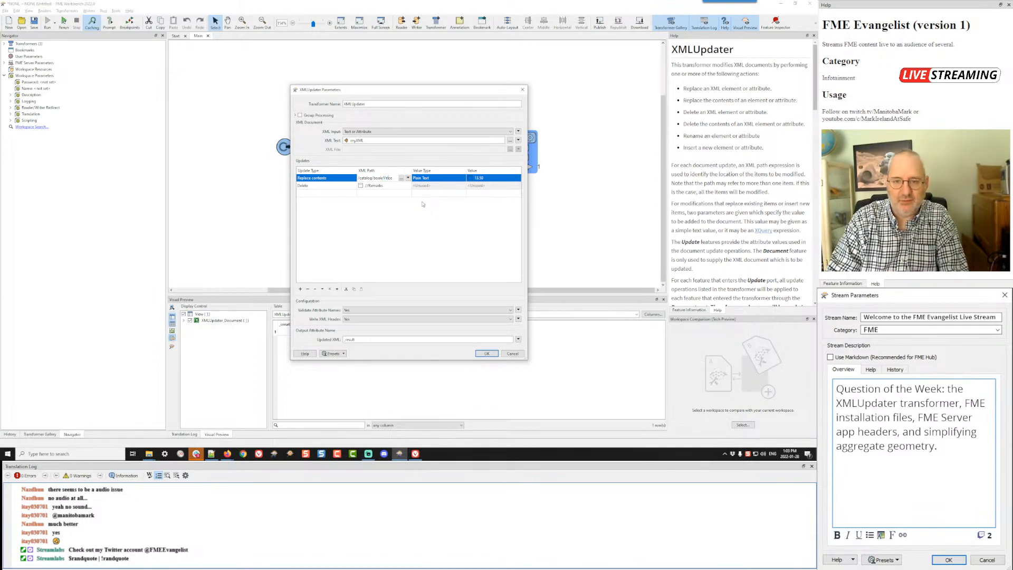
{"action": "left_click", "coordinate": [411, 244]}
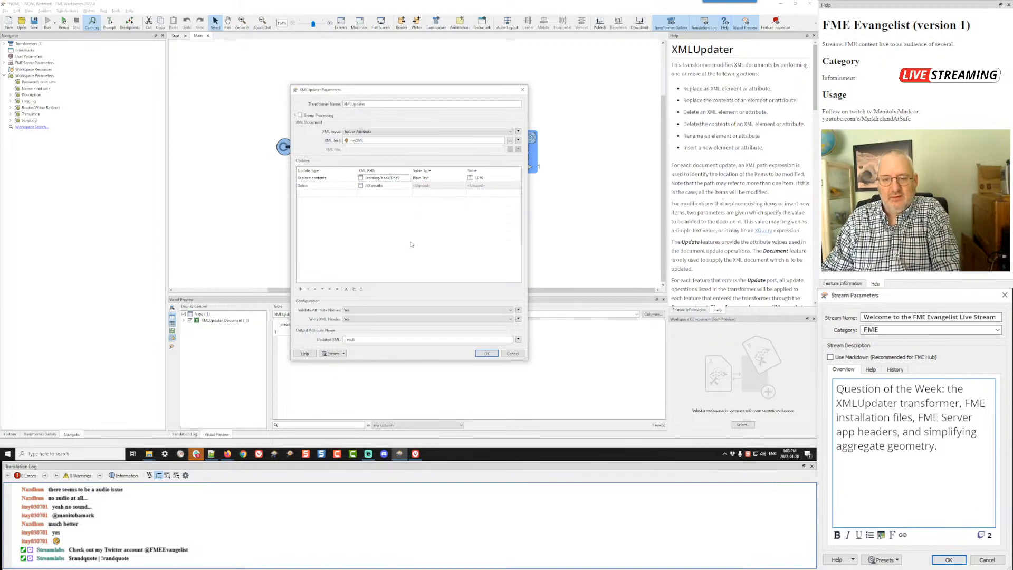
{"action": "left_click", "coordinate": [486, 354]}
Step: Run the workspace again and compare the book prices in the _result value with the source prices
{"action": "key", "text": "ctrl+r"}
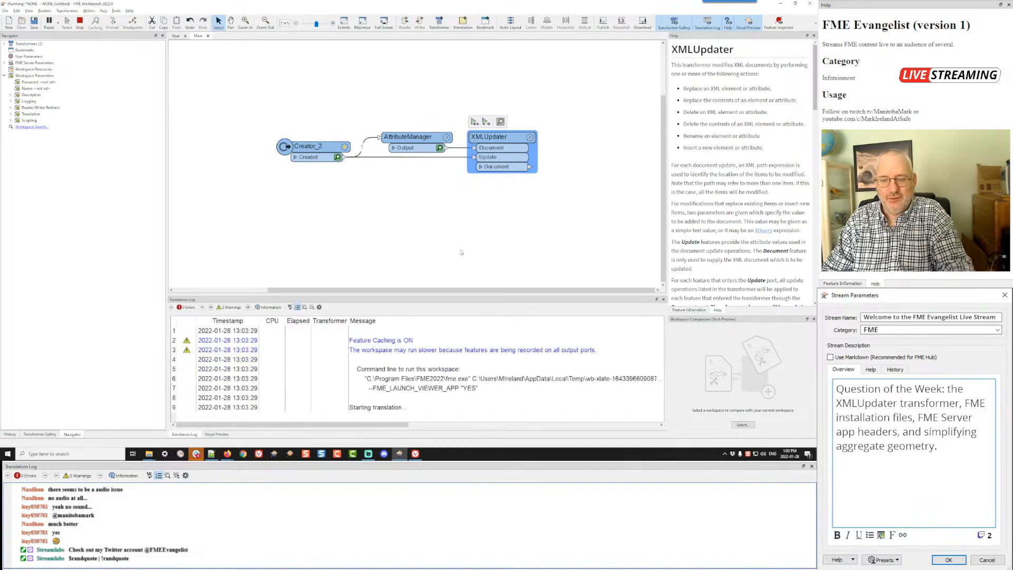
{"action": "left_click", "coordinate": [524, 168]}
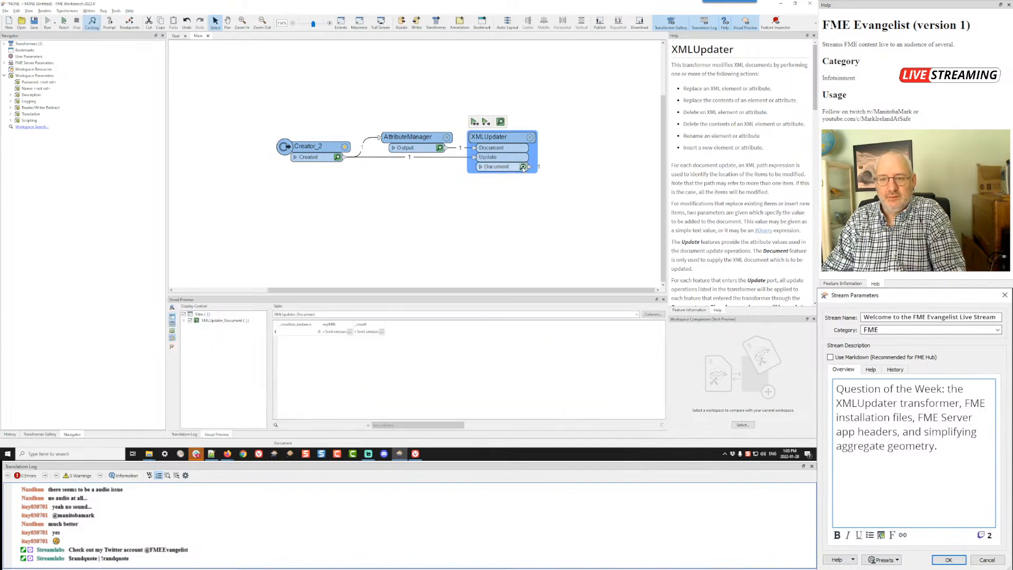
{"action": "left_click", "coordinate": [380, 331]}
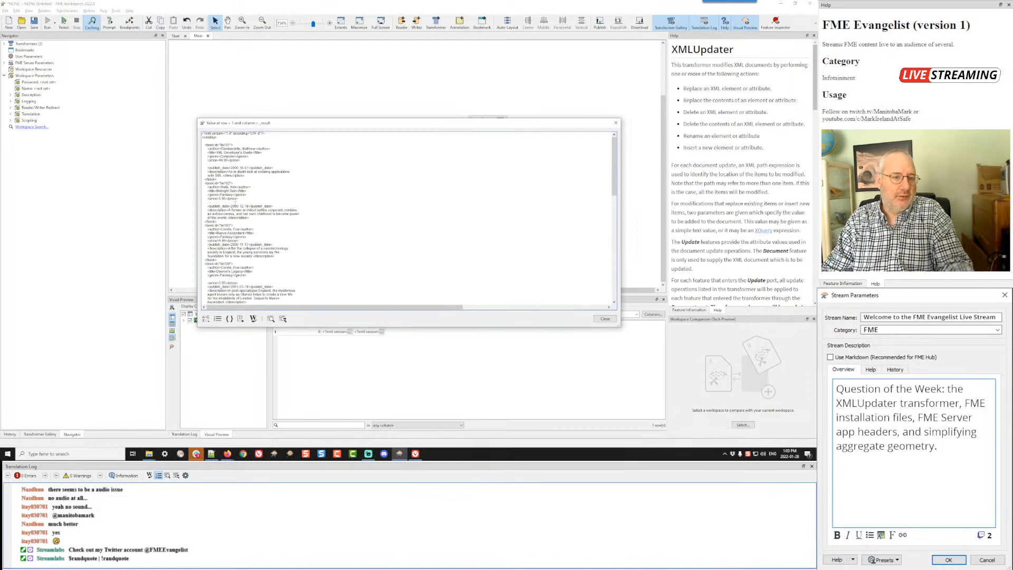
{"action": "left_click", "coordinate": [605, 319]}
Step: Set the Replace contents XML Path to /catalog/book/price and the Delete XML Path to //remarks, and save the XMLUpdater parameters
{"action": "left_click", "coordinate": [530, 137]}
{"action": "double_click", "coordinate": [396, 178]}
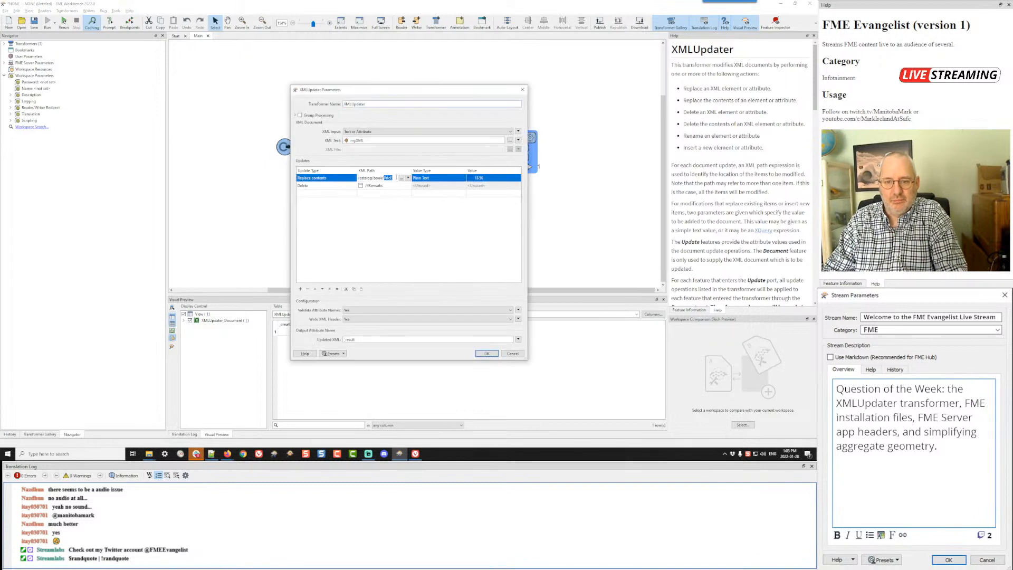
{"action": "type", "text": "pric"}
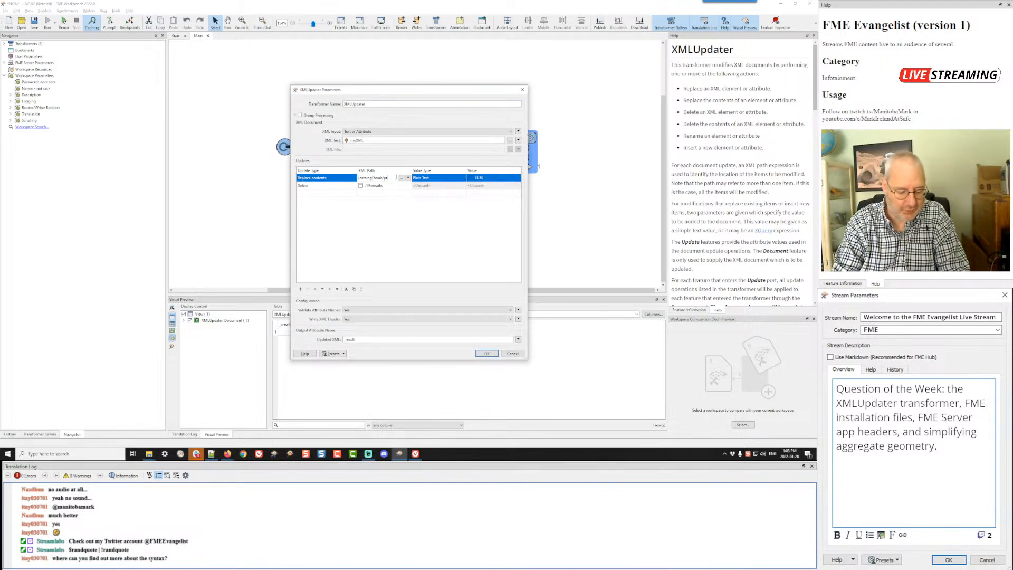
{"action": "left_click", "coordinate": [375, 186]}
{"action": "left_click", "coordinate": [361, 185]}
{"action": "type", "text": "r"}
{"action": "left_click", "coordinate": [433, 251]}
{"action": "left_click", "coordinate": [487, 353]}
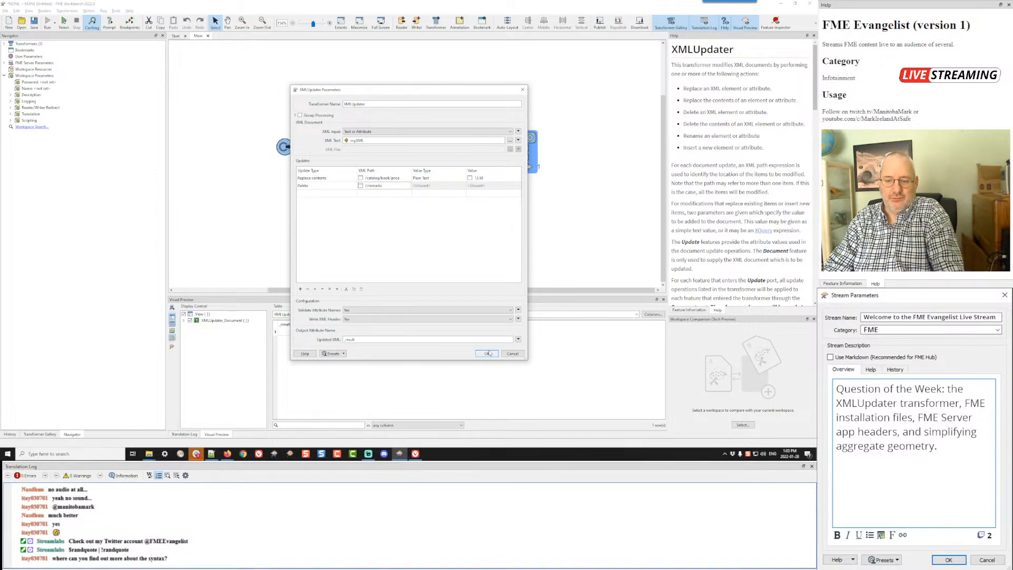
Step: Run the workspace and inspect the _result value for both the book prices and the Remarks elements
{"action": "key", "text": "ctrl+r"}
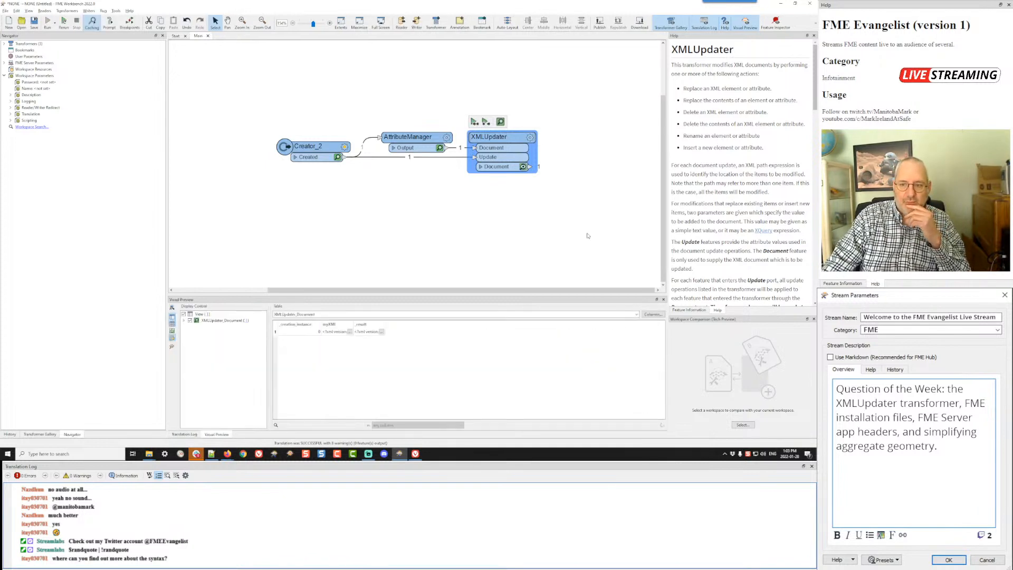
{"action": "left_click", "coordinate": [381, 332]}
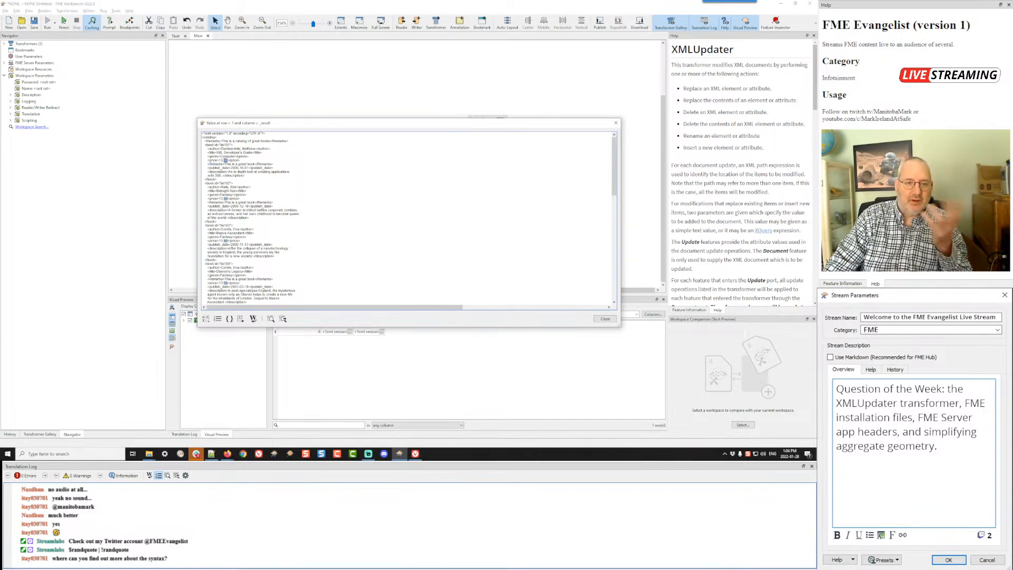
{"action": "left_click", "coordinate": [605, 319]}
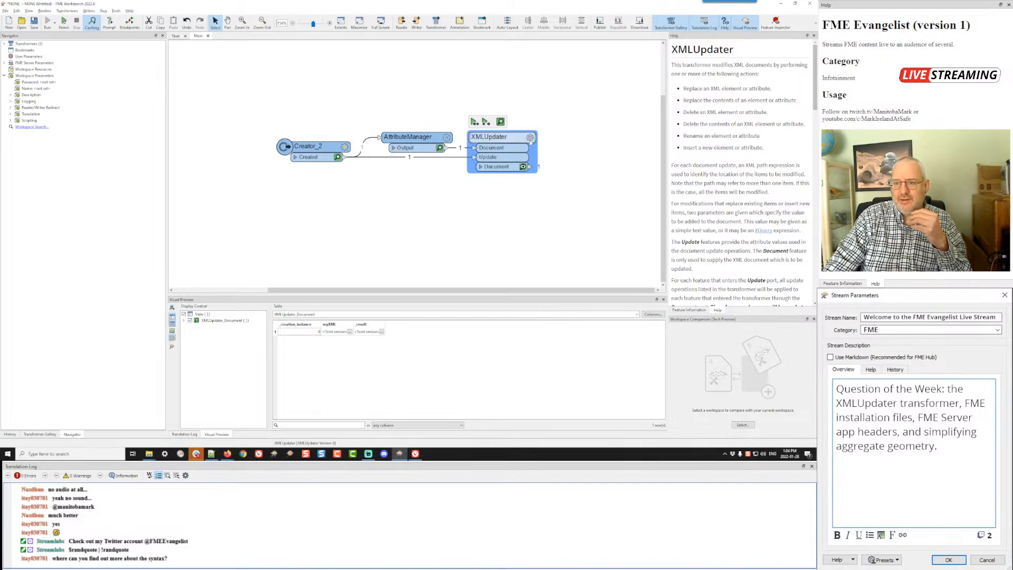
Step: Examine the XMLUpdater help down to its Parameters section for information on the XML path syntax
{"action": "mouse_move", "coordinate": [529, 139]}
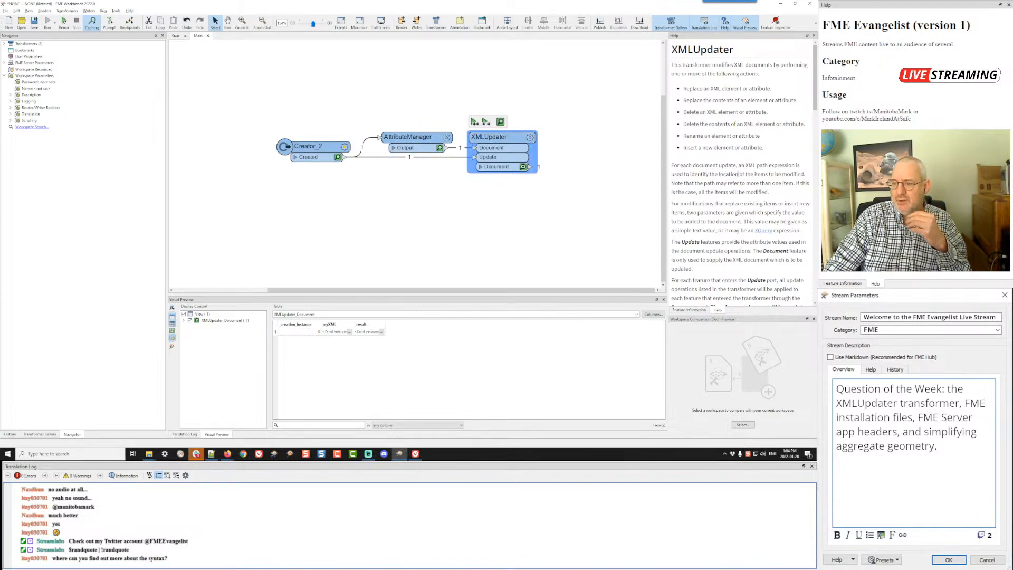
{"action": "scroll", "coordinate": [739, 174], "scroll_direction": "down", "scroll_amount": 3}
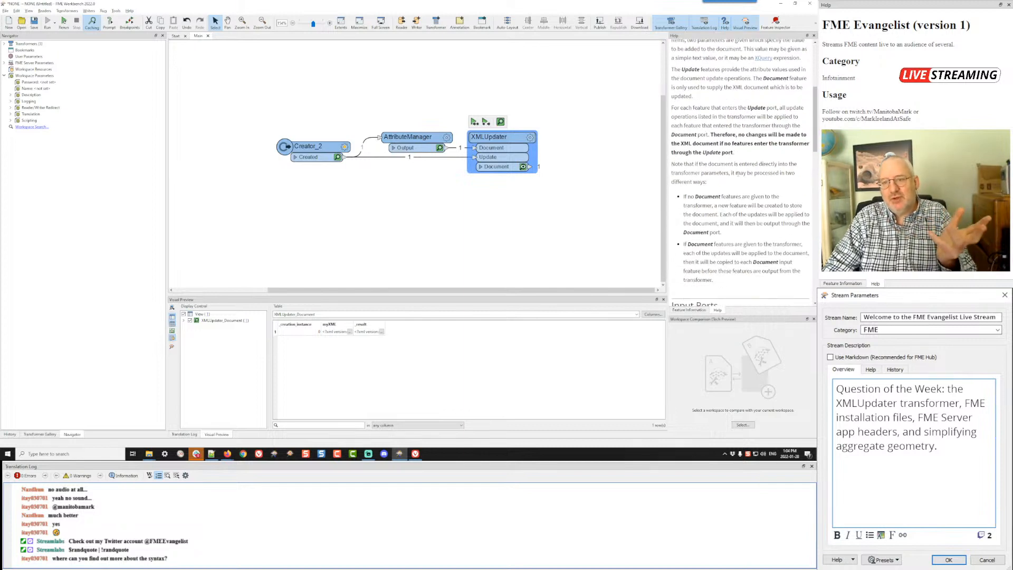
{"action": "scroll", "coordinate": [738, 174], "scroll_direction": "down", "scroll_amount": 5}
{"action": "scroll", "coordinate": [738, 174], "scroll_direction": "down", "scroll_amount": 3}
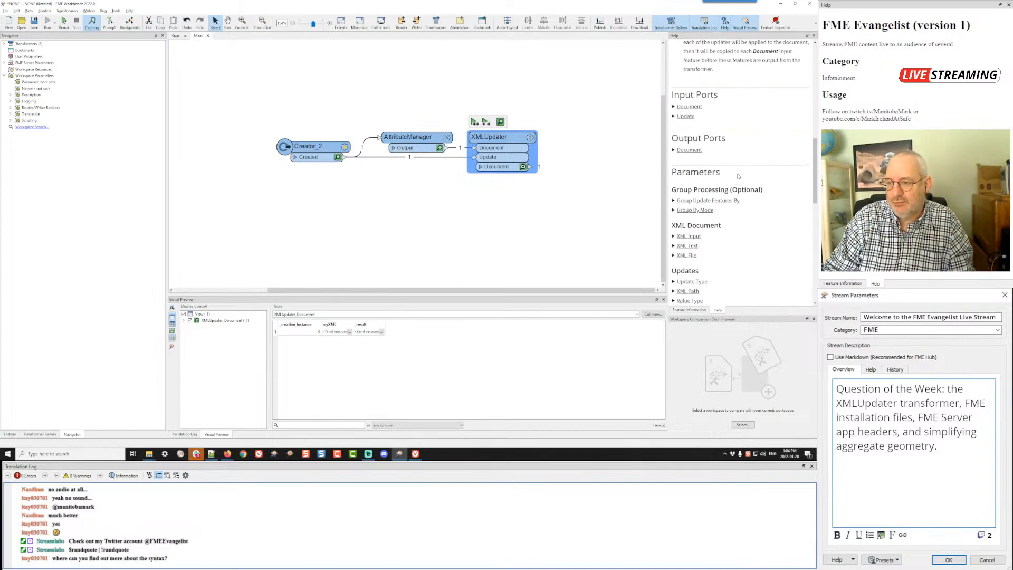
{"action": "scroll", "coordinate": [738, 174], "scroll_direction": "down", "scroll_amount": 1}
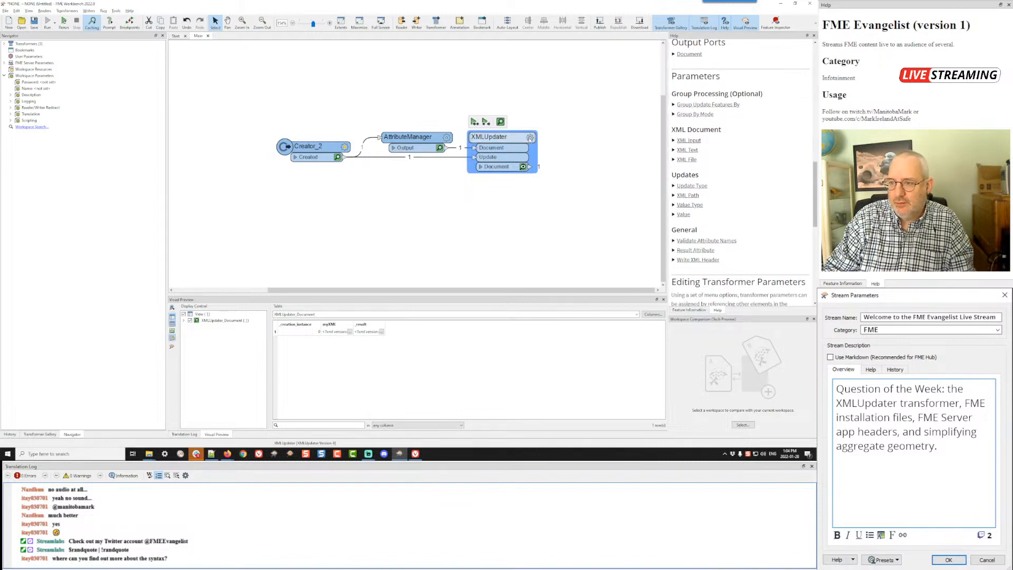
Step: Expand the XML Path parameter in the XMLUpdater help and examine its XQuery path examples, including the fme:get-attribute predicate
{"action": "left_click", "coordinate": [685, 195]}
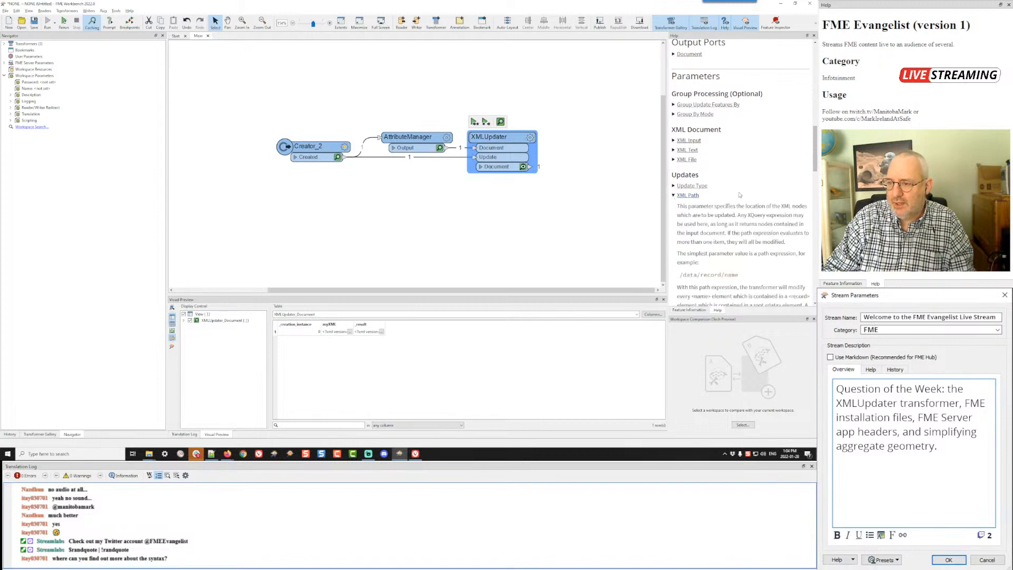
{"action": "scroll", "coordinate": [740, 192], "scroll_direction": "down", "scroll_amount": 1}
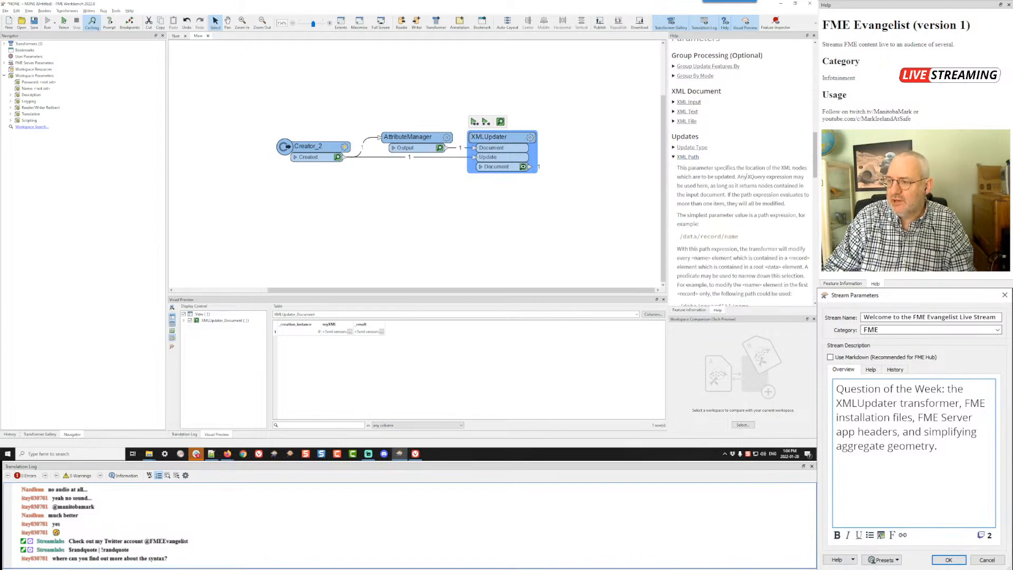
{"action": "left_click_drag", "start_coordinate": [747, 177], "coordinate": [765, 176]}
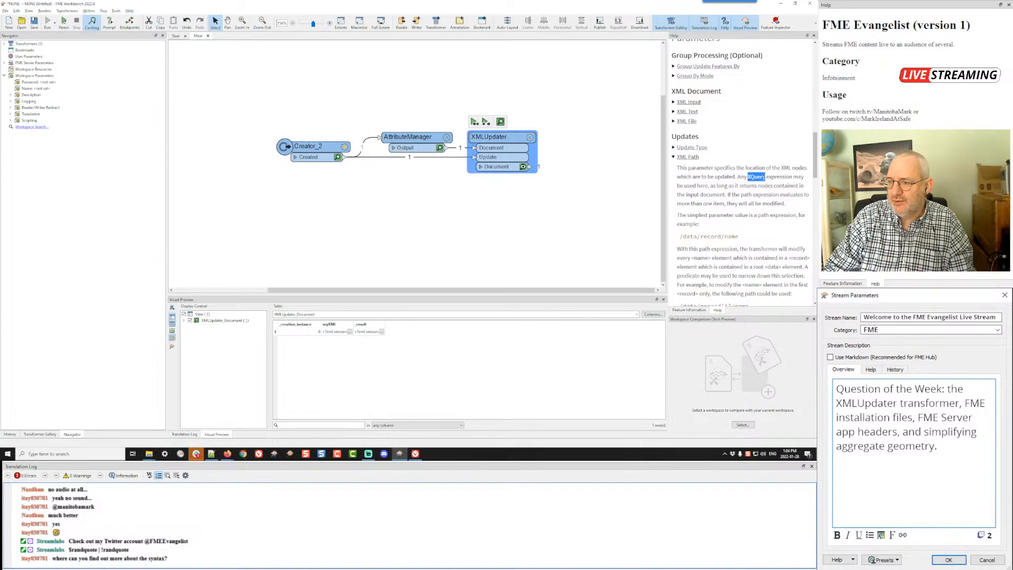
{"action": "scroll", "coordinate": [744, 204], "scroll_direction": "down", "scroll_amount": 3}
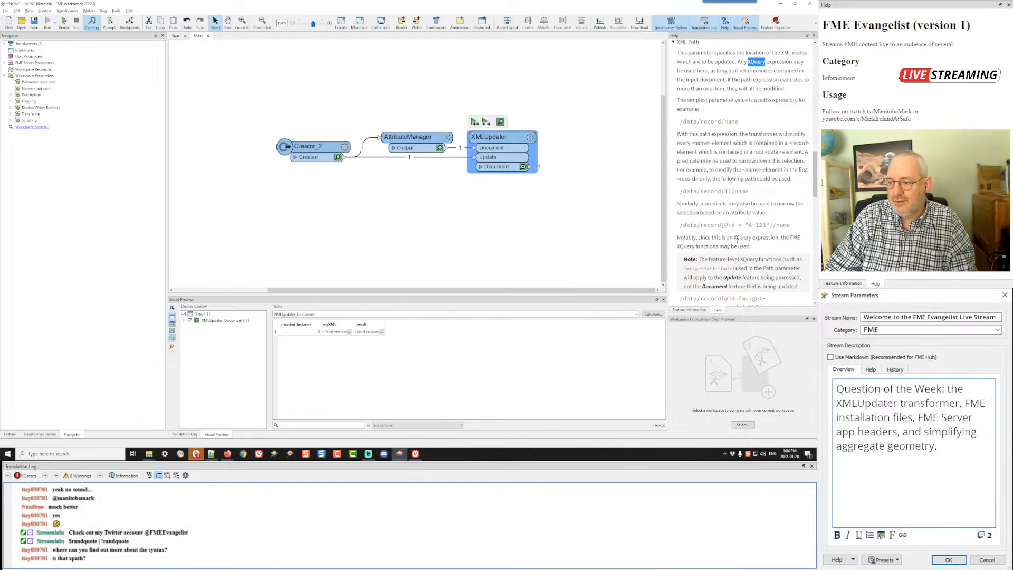
{"action": "left_click_drag", "start_coordinate": [735, 237], "coordinate": [751, 237]}
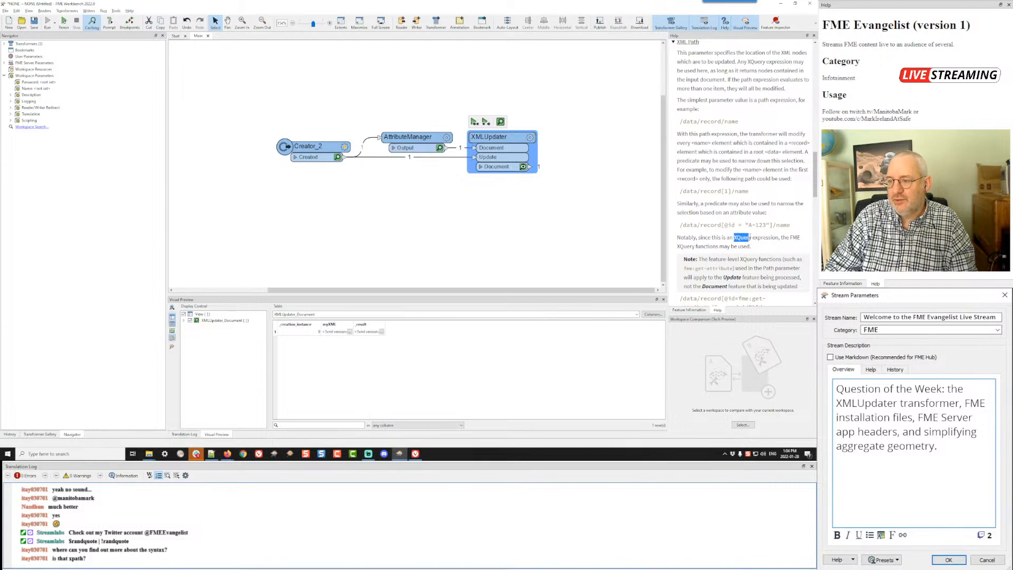
{"action": "scroll", "coordinate": [753, 222], "scroll_direction": "down", "scroll_amount": 2}
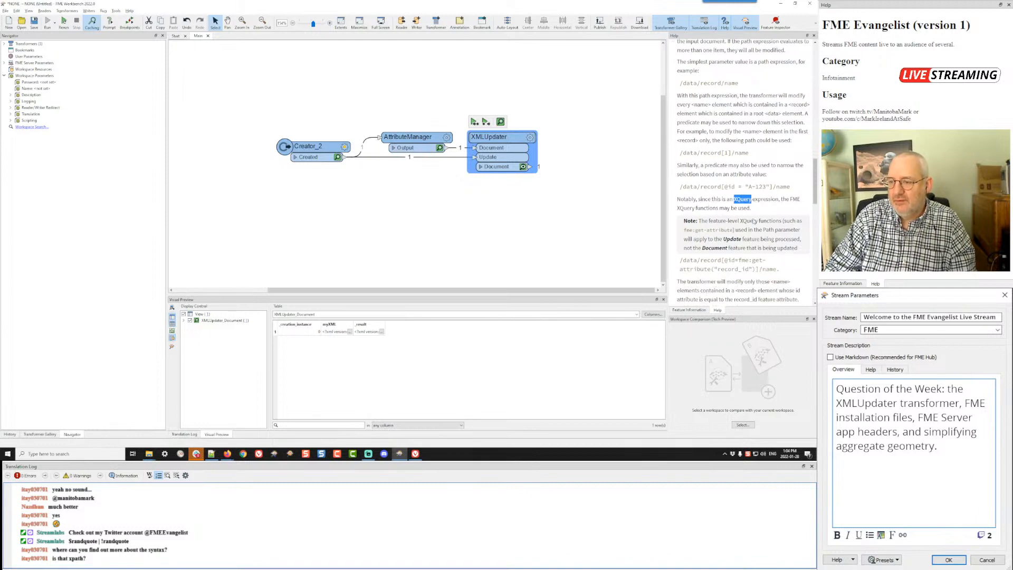
{"action": "scroll", "coordinate": [753, 218], "scroll_direction": "down", "scroll_amount": 5}
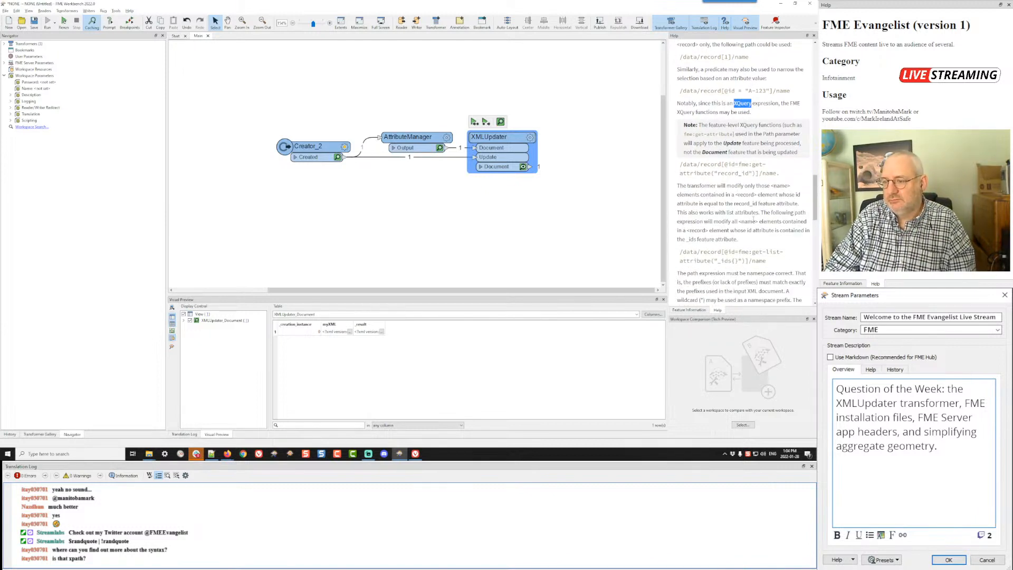
{"action": "scroll", "coordinate": [753, 220], "scroll_direction": "down", "scroll_amount": 6}
{"action": "scroll", "coordinate": [753, 220], "scroll_direction": "up", "scroll_amount": 5}
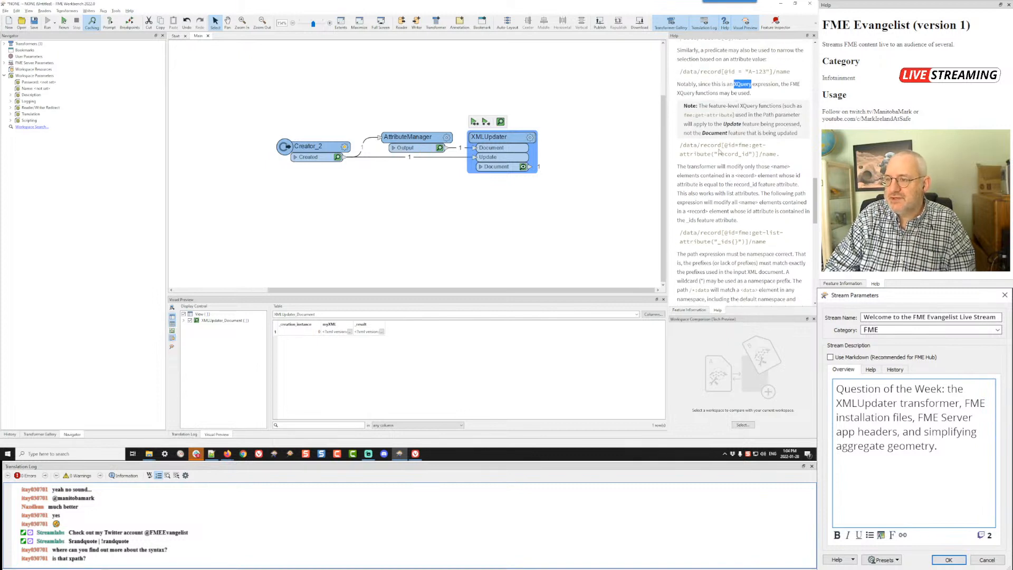
{"action": "left_click_drag", "start_coordinate": [721, 145], "coordinate": [758, 154]}
{"action": "scroll", "coordinate": [744, 186], "scroll_direction": "up", "scroll_amount": 3}
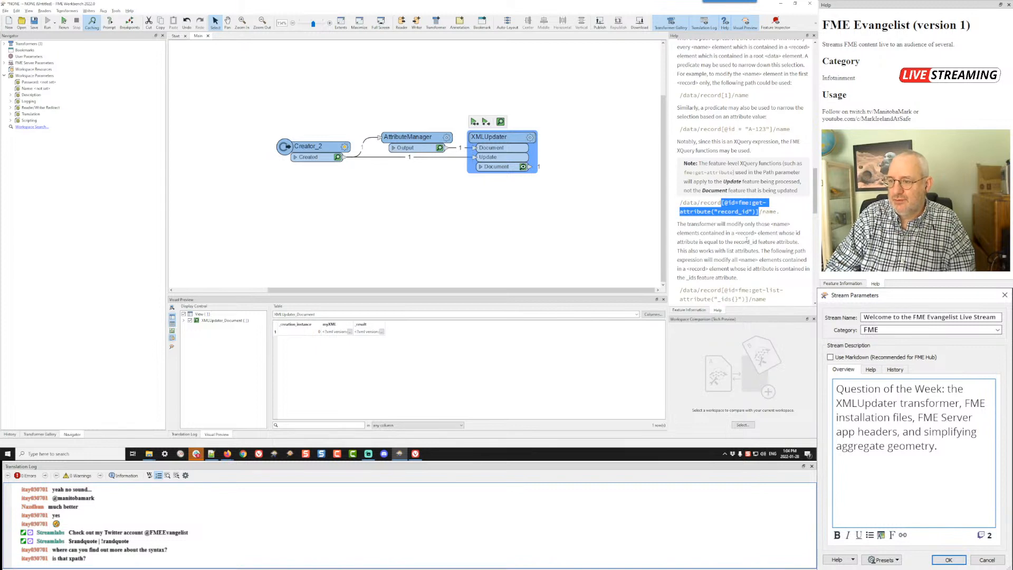
{"action": "scroll", "coordinate": [746, 240], "scroll_direction": "up", "scroll_amount": 1}
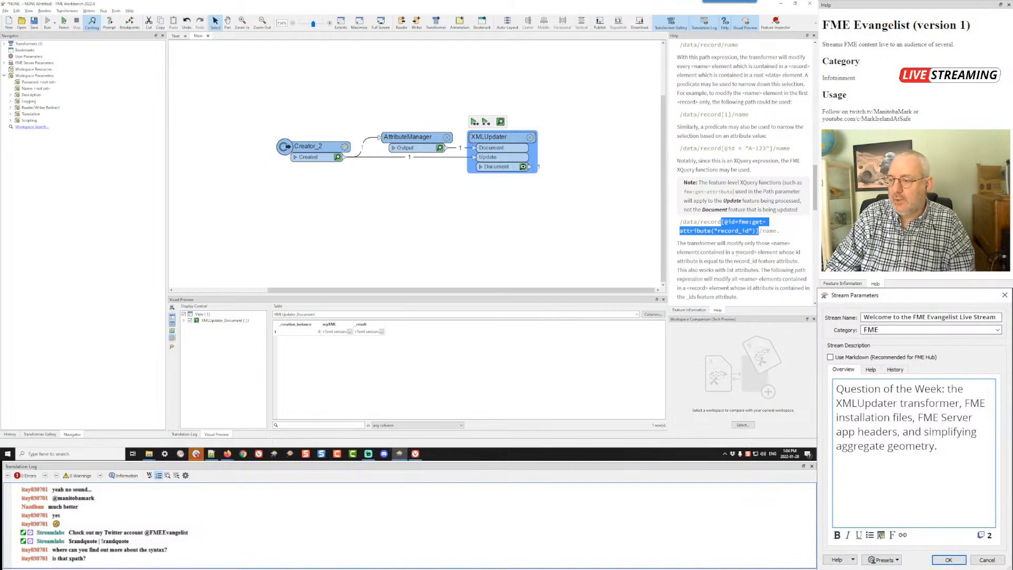
{"action": "left_click", "coordinate": [735, 252]}
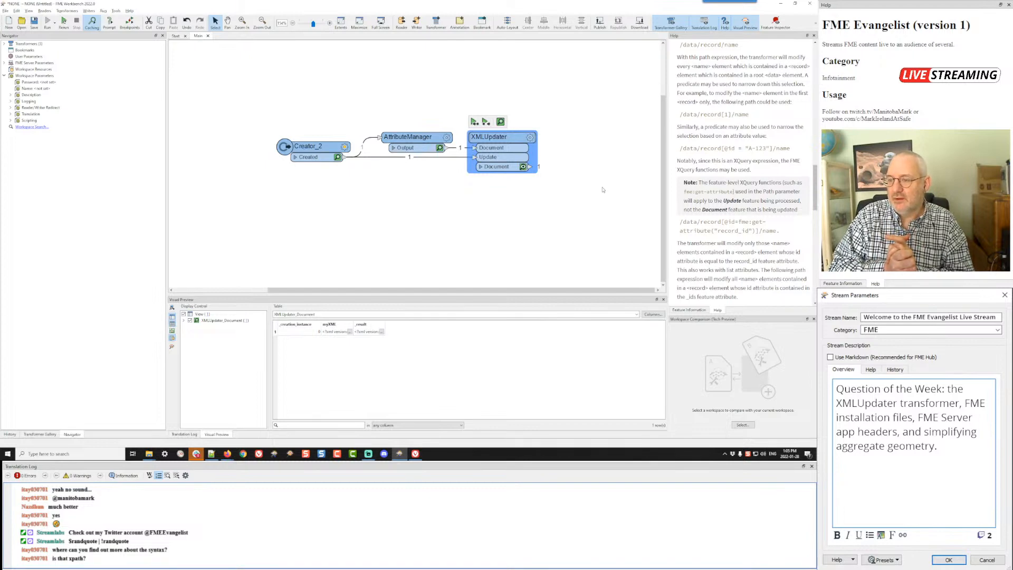
Step: Switch to Firefox, search the web for xpath, and open the W3Schools XPath Syntax page
{"action": "key", "text": "alt+Tab"}
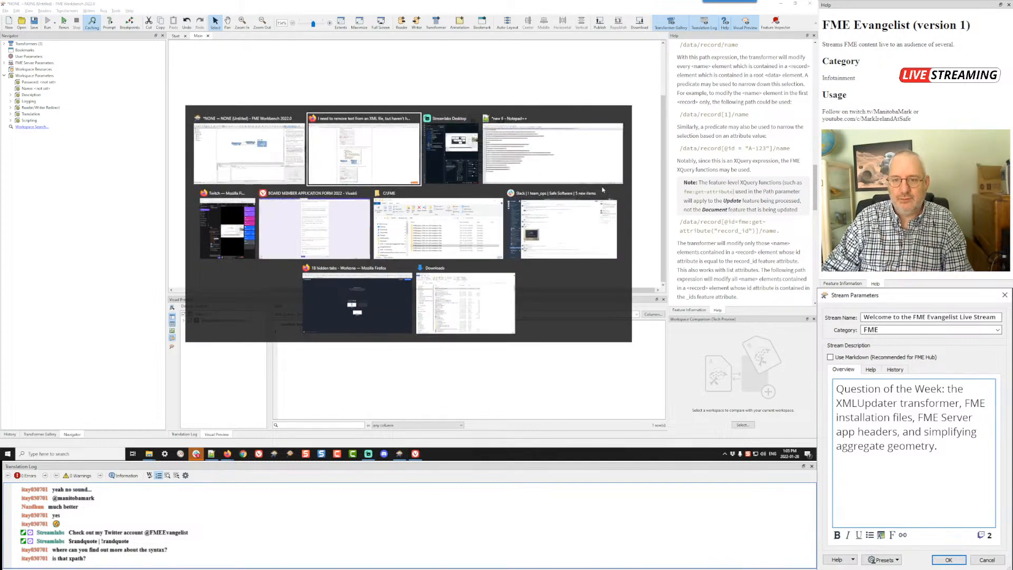
{"action": "left_click", "coordinate": [708, 16]}
{"action": "type", "text": "xpath"}
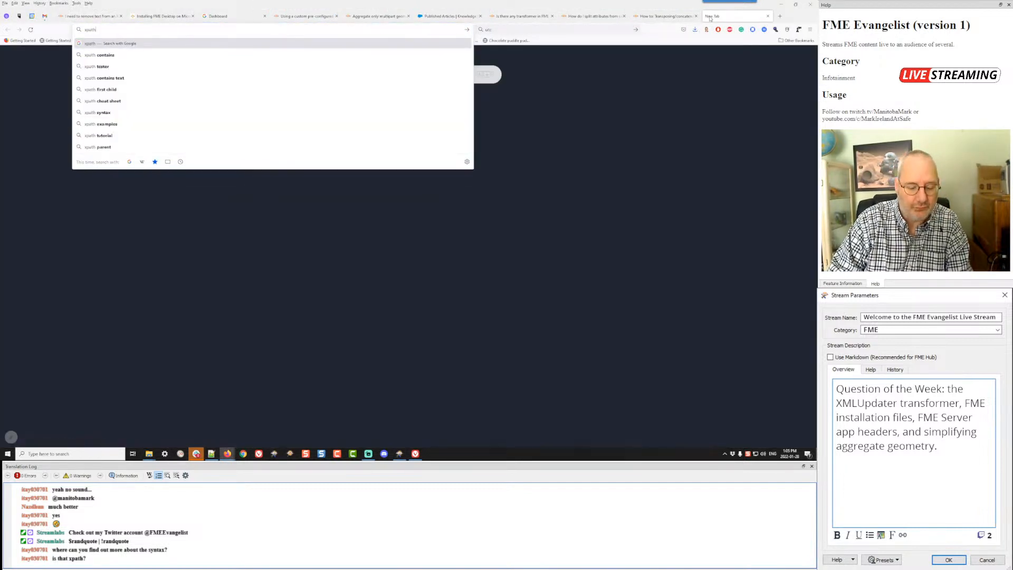
{"action": "key", "text": "Return"}
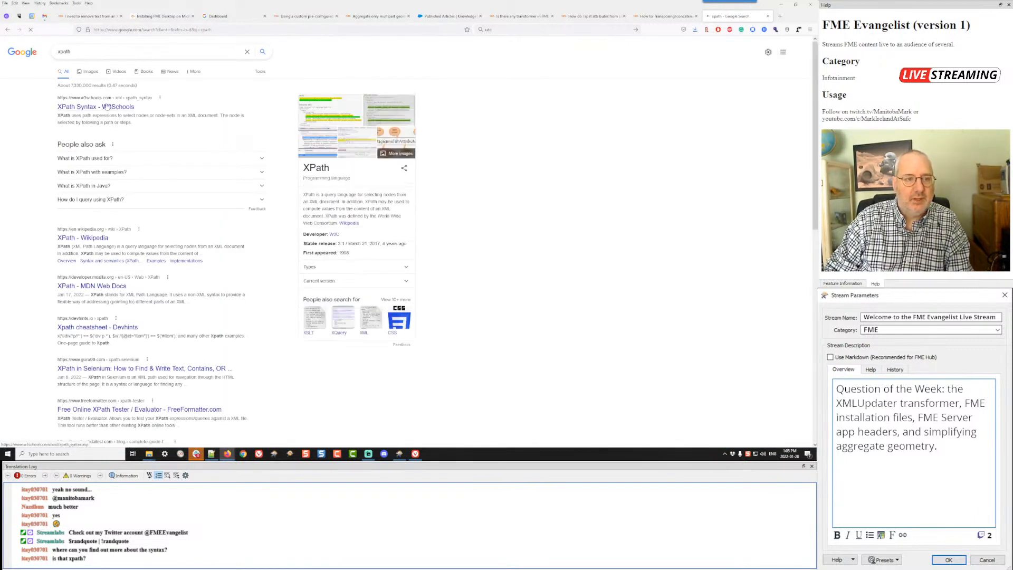
{"action": "left_click", "coordinate": [87, 109]}
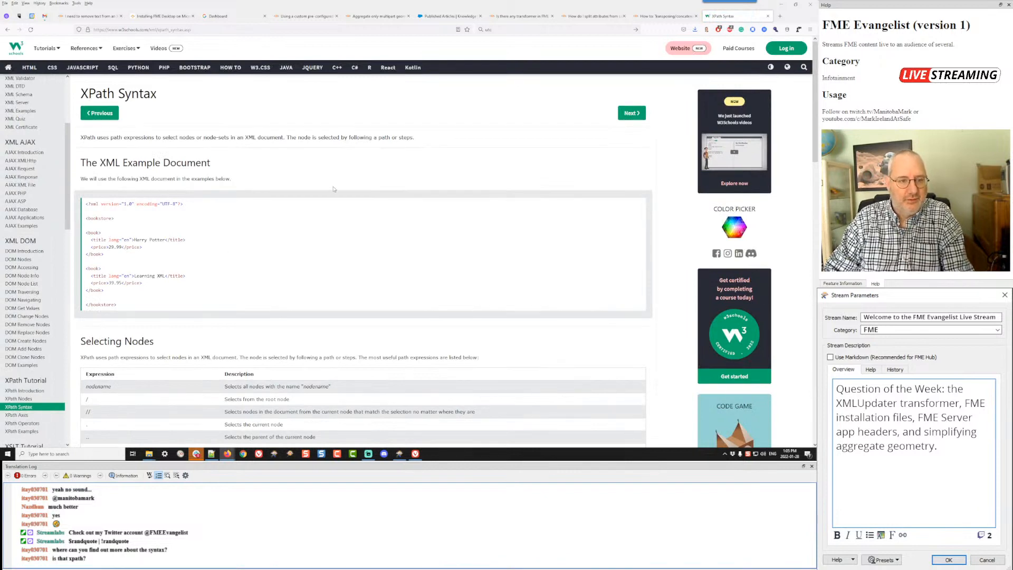
Step: Examine the Selecting Nodes table for the meaning of the //, current-node and @ expressions
{"action": "scroll", "coordinate": [333, 189], "scroll_direction": "down", "scroll_amount": 2}
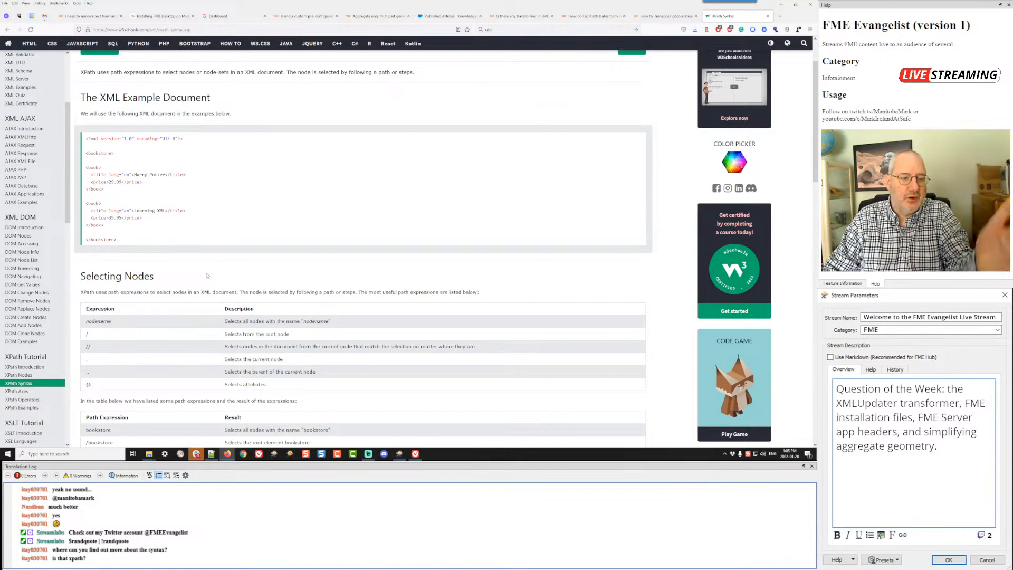
{"action": "scroll", "coordinate": [207, 285], "scroll_direction": "down", "scroll_amount": 2}
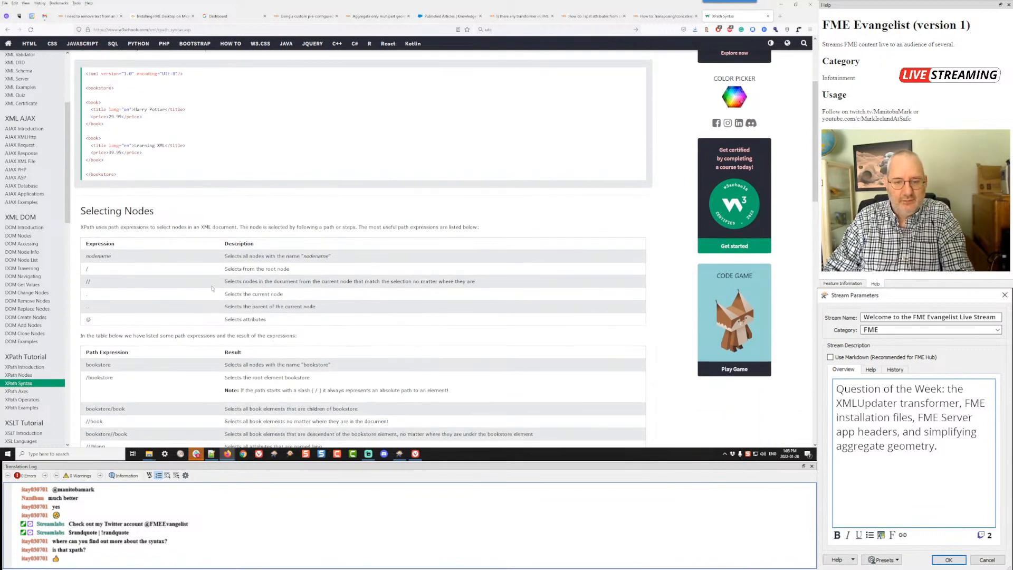
{"action": "left_click_drag", "start_coordinate": [92, 281], "coordinate": [86, 281]}
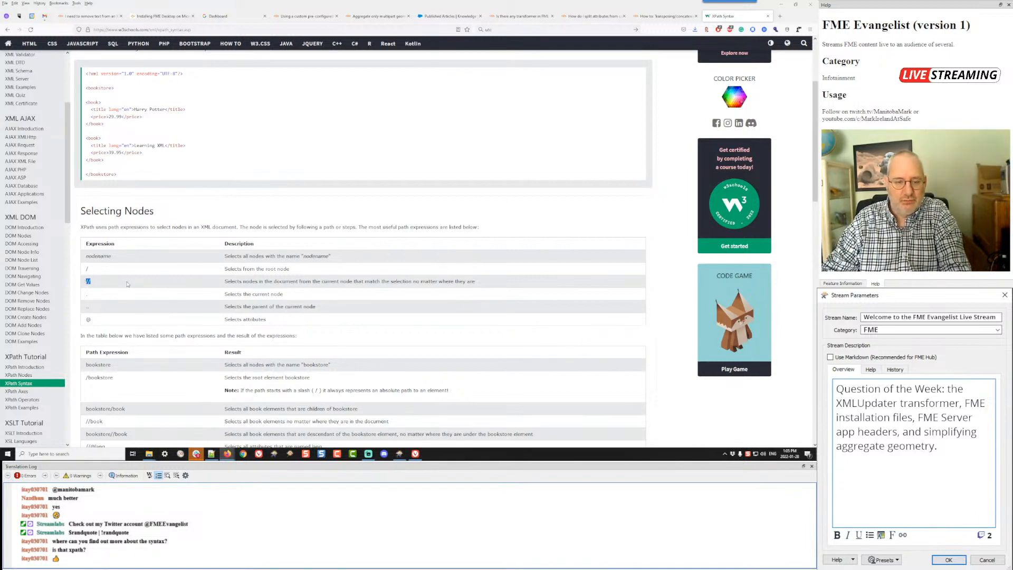
{"action": "left_click", "coordinate": [87, 293]}
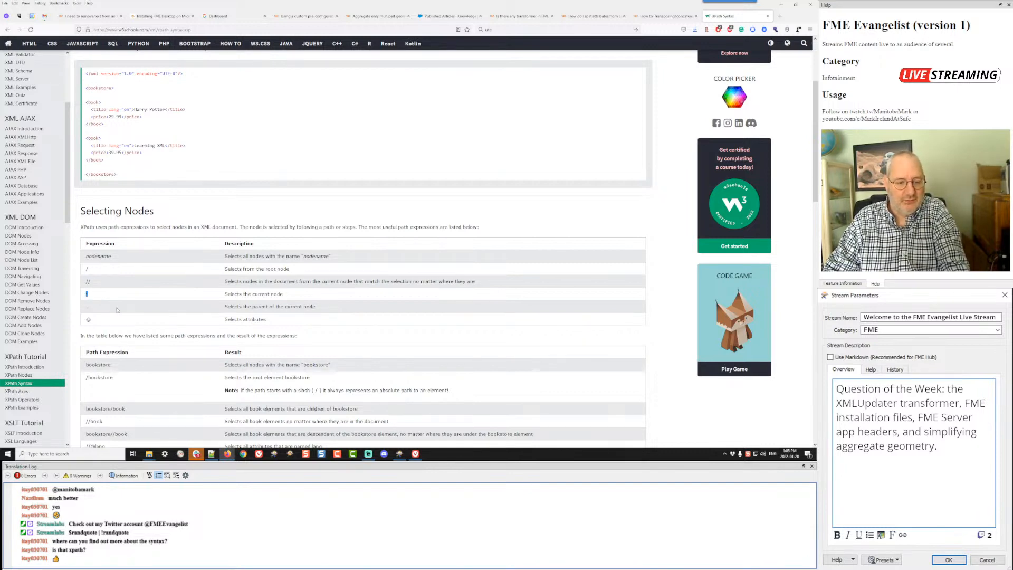
{"action": "double_click", "coordinate": [89, 319]}
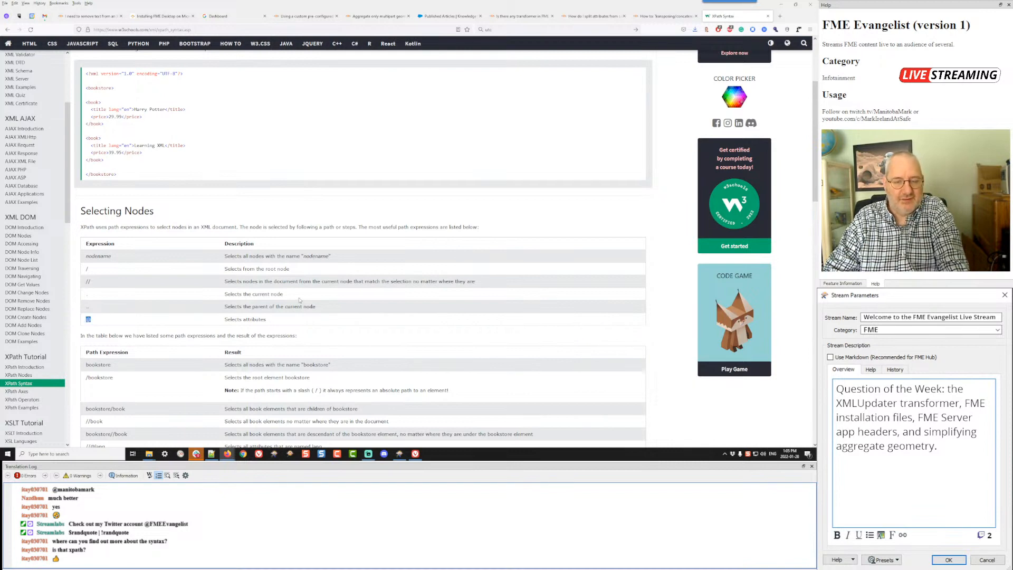
Step: Switch back to FME Workbench and inspect the full myXML value of the AttributeManager output
{"action": "key", "text": "alt+Tab"}
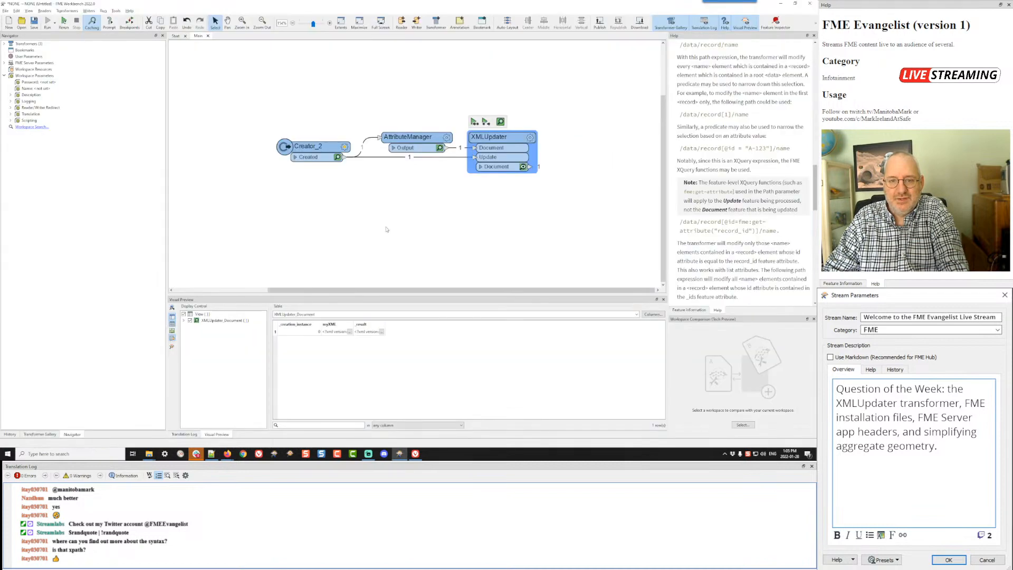
{"action": "left_click", "coordinate": [439, 147]}
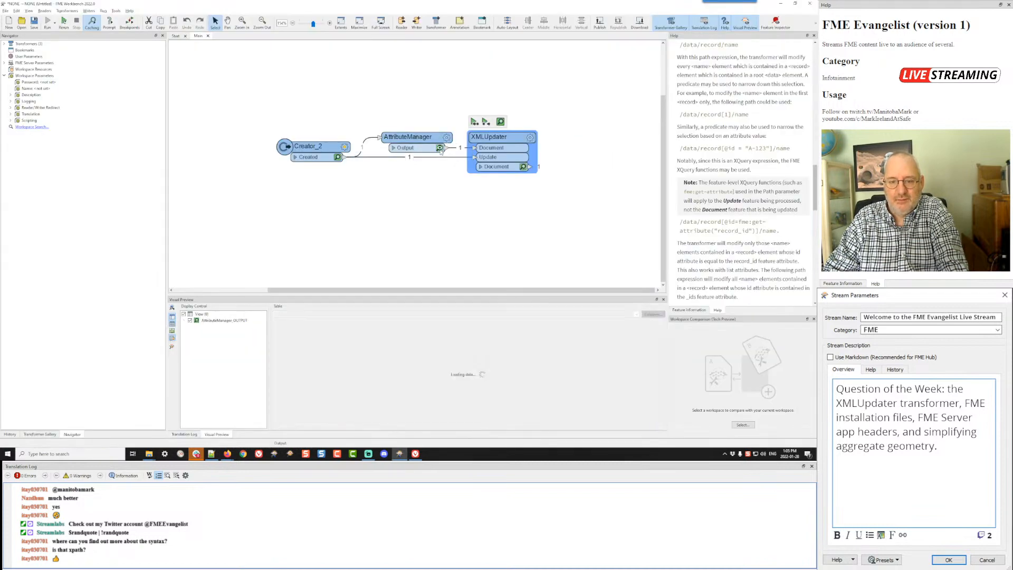
{"action": "left_click", "coordinate": [348, 332]}
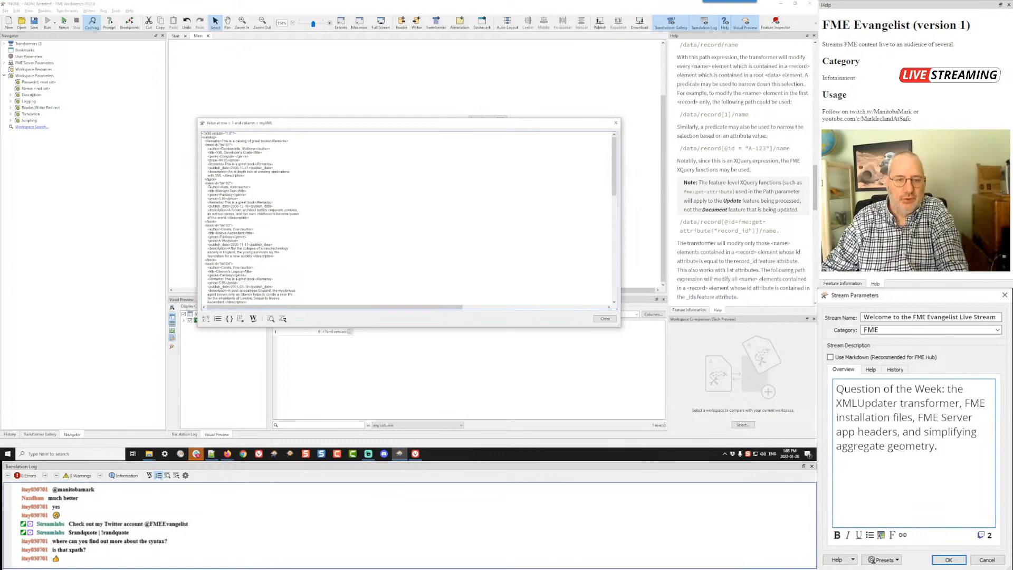
{"action": "left_click", "coordinate": [605, 319]}
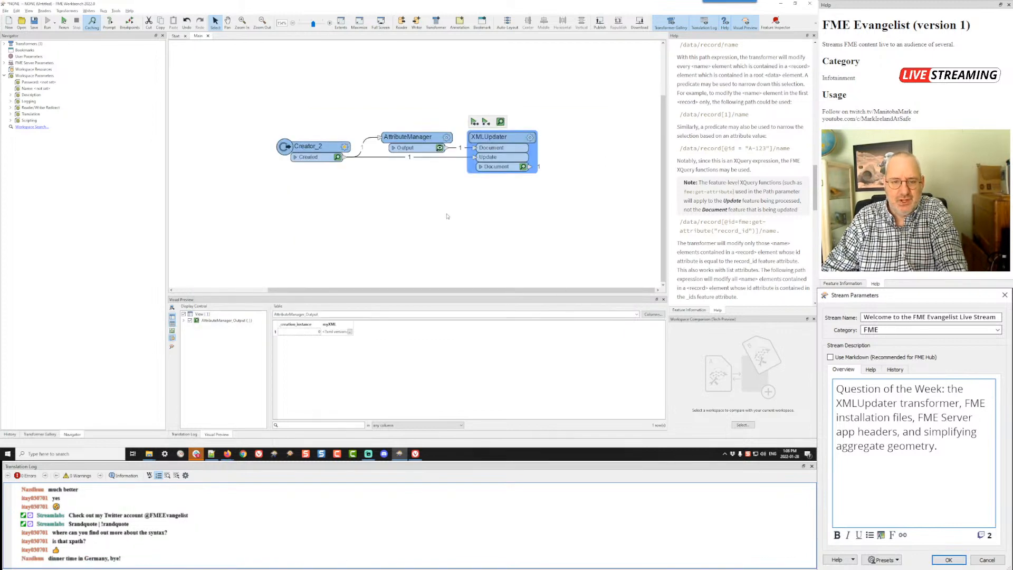
Step: Check the path expression examples on the browser's XPath Syntax page, including the attribute selection one, and return to FME Workbench
{"action": "key", "text": "alt+Tab"}
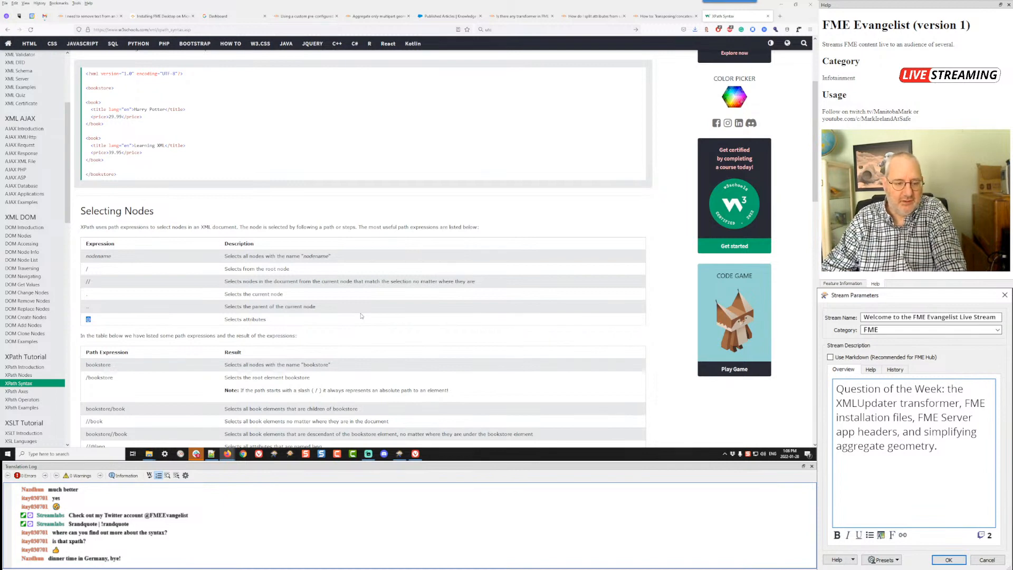
{"action": "scroll", "coordinate": [362, 315], "scroll_direction": "down", "scroll_amount": 3}
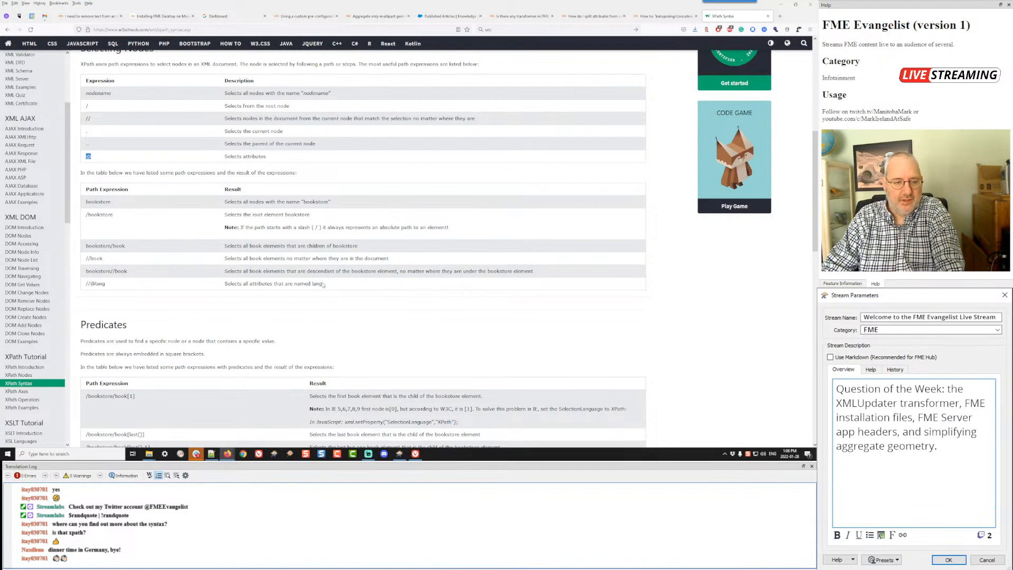
{"action": "key", "text": "alt+Tab"}
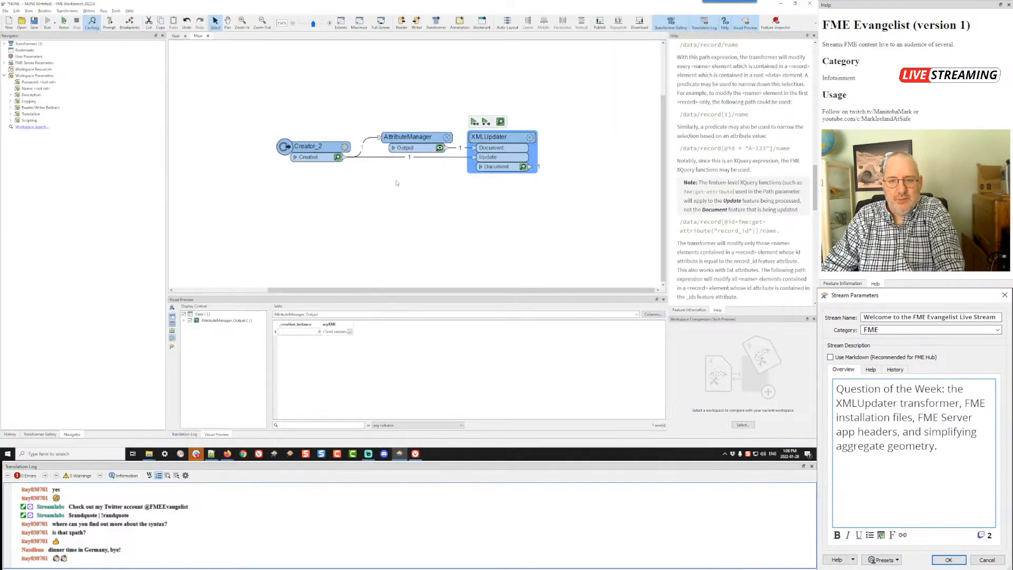
{"action": "left_click", "coordinate": [530, 137]}
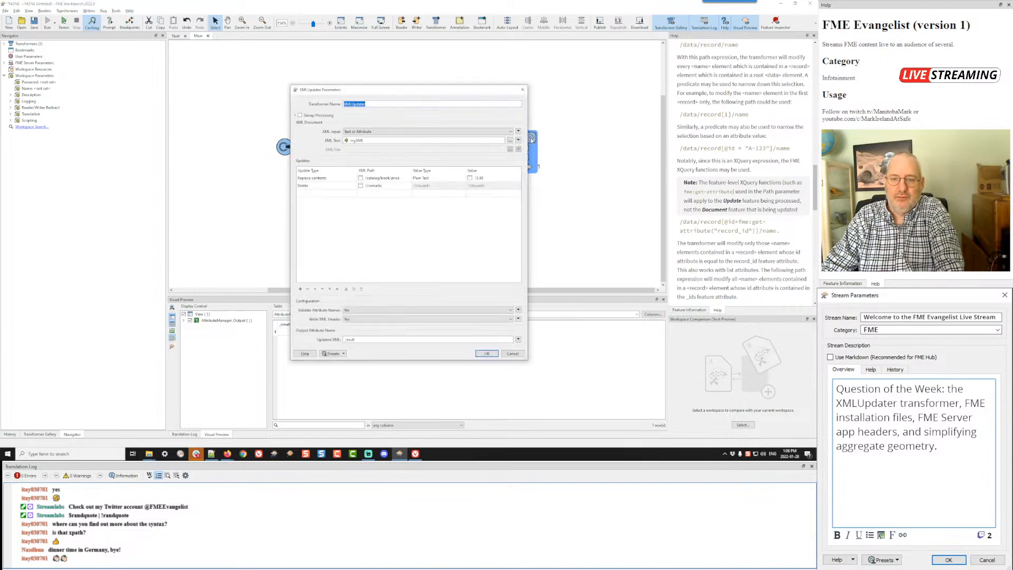
{"action": "left_click", "coordinate": [385, 193]}
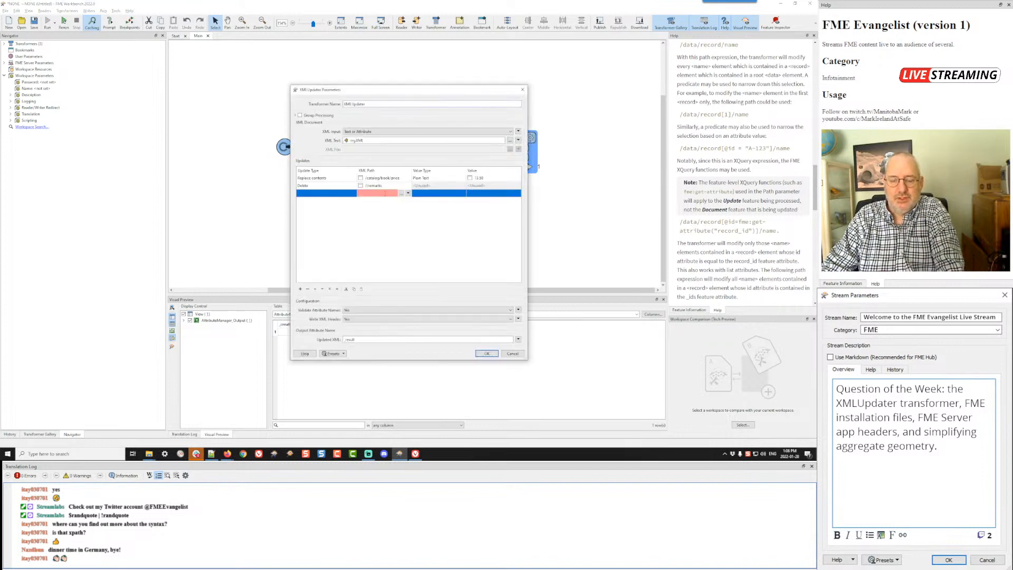
{"action": "left_click", "coordinate": [512, 353]}
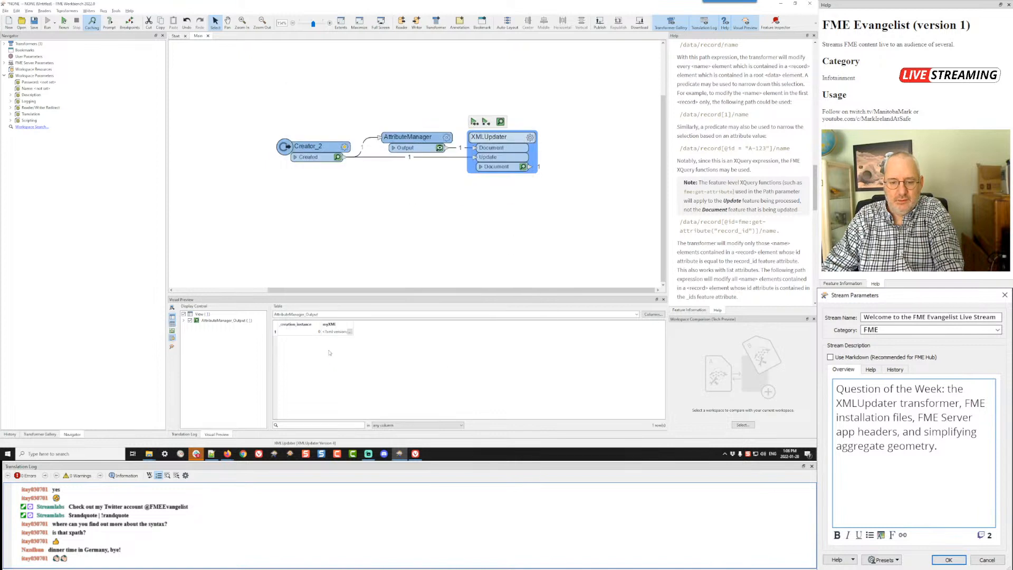
Step: Inspect the myXML source value again for the attributes on the book elements
{"action": "left_click", "coordinate": [350, 332]}
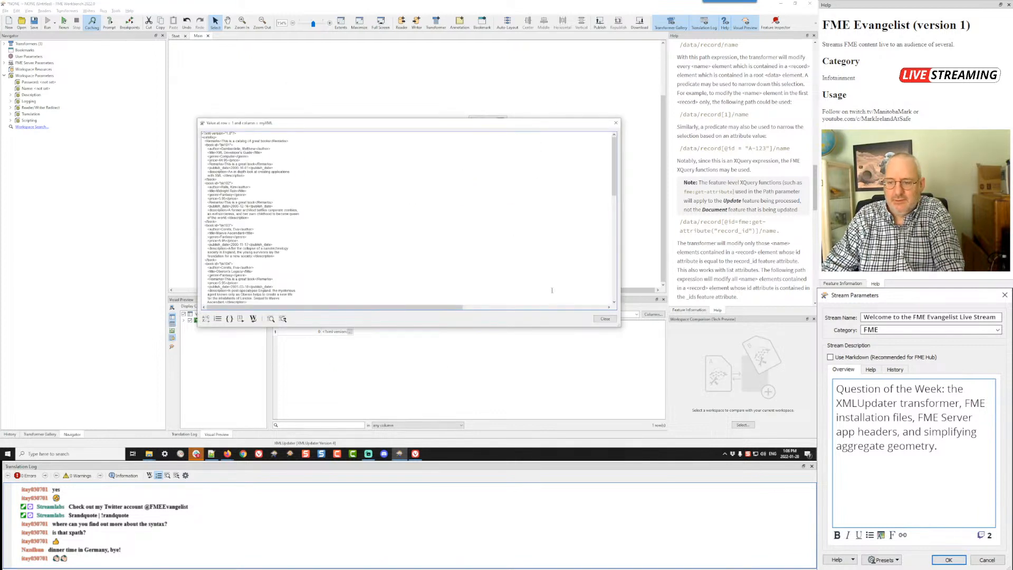
{"action": "left_click", "coordinate": [606, 318]}
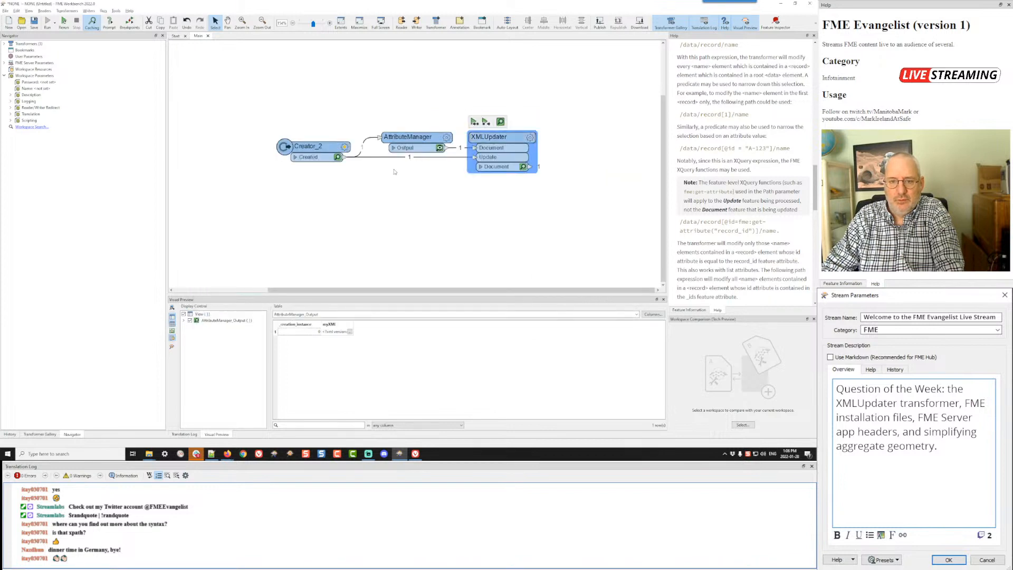
{"action": "left_click", "coordinate": [531, 137]}
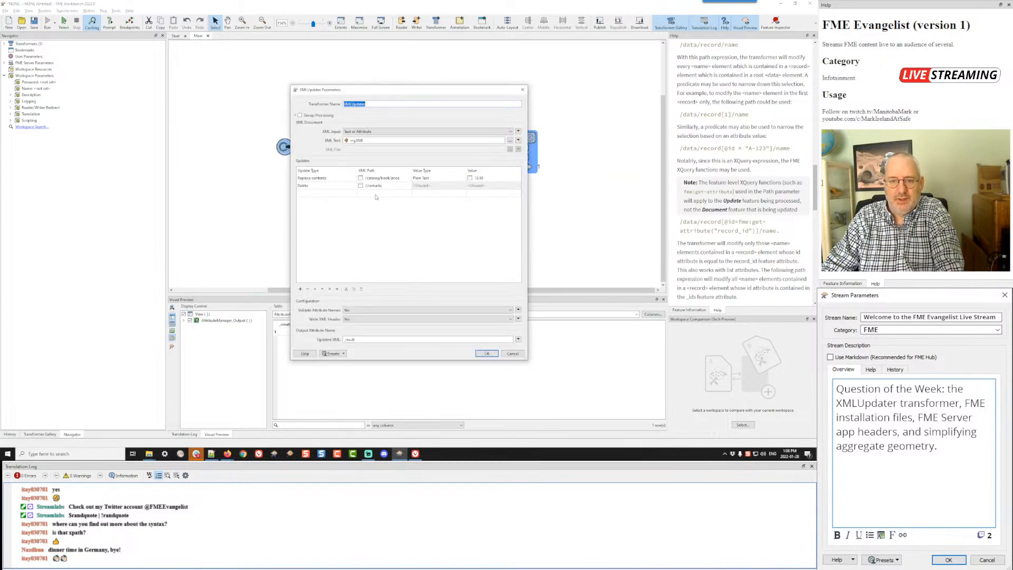
{"action": "left_click", "coordinate": [374, 194]}
{"action": "type", "text": "//@id"}
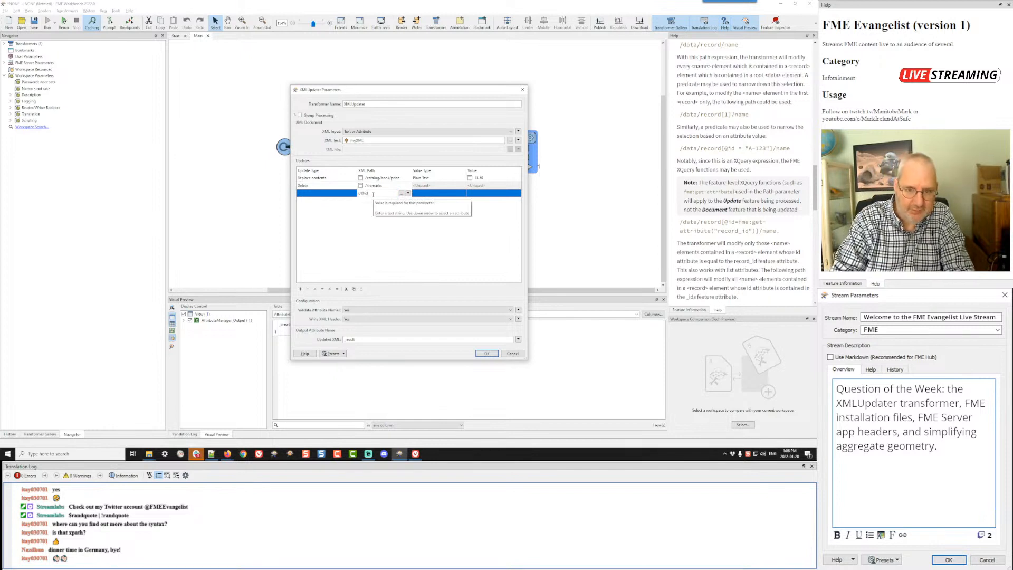
{"action": "key", "text": "alt+Tab"}
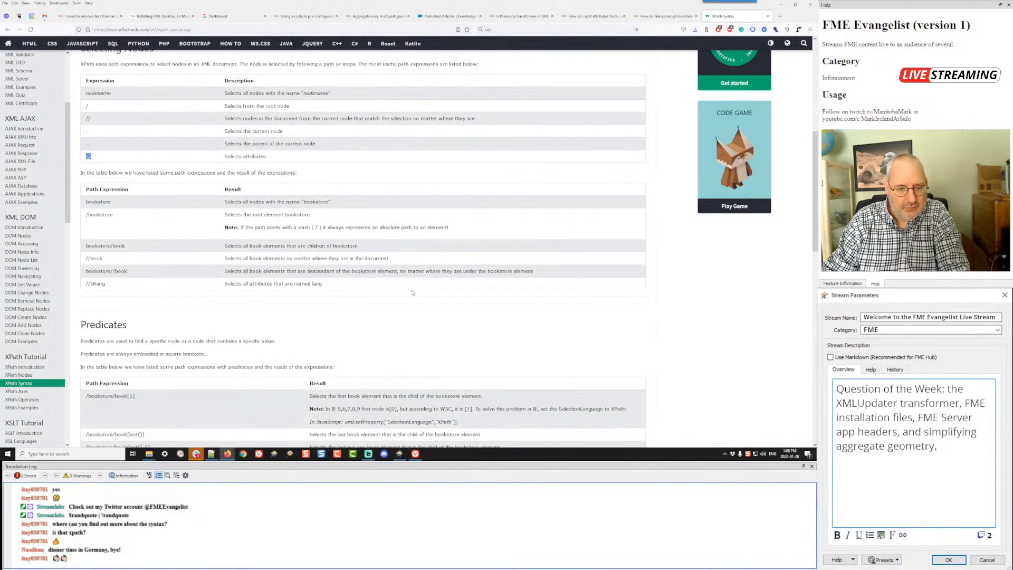
{"action": "key", "text": "alt+Tab"}
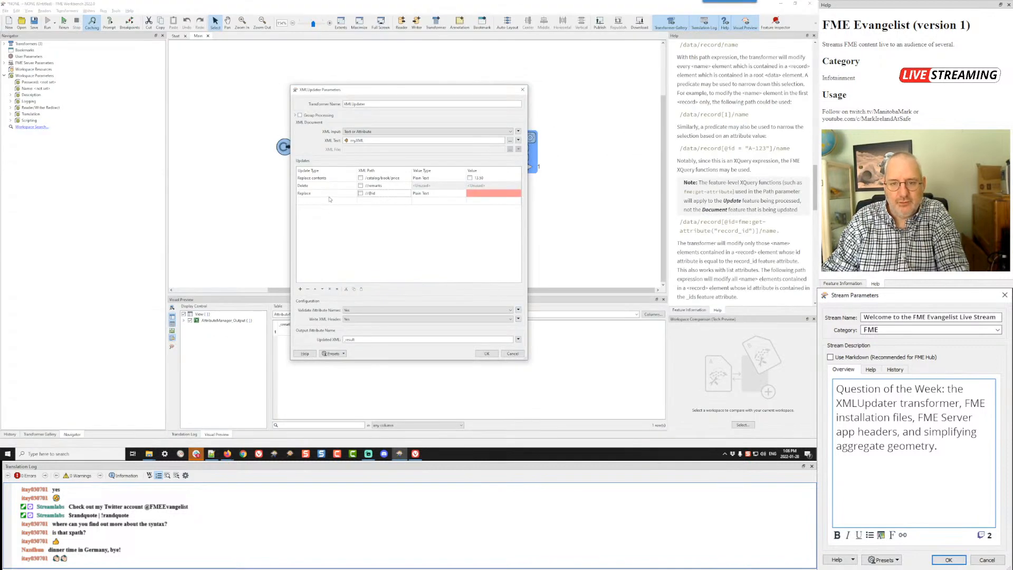
{"action": "left_click", "coordinate": [484, 196]}
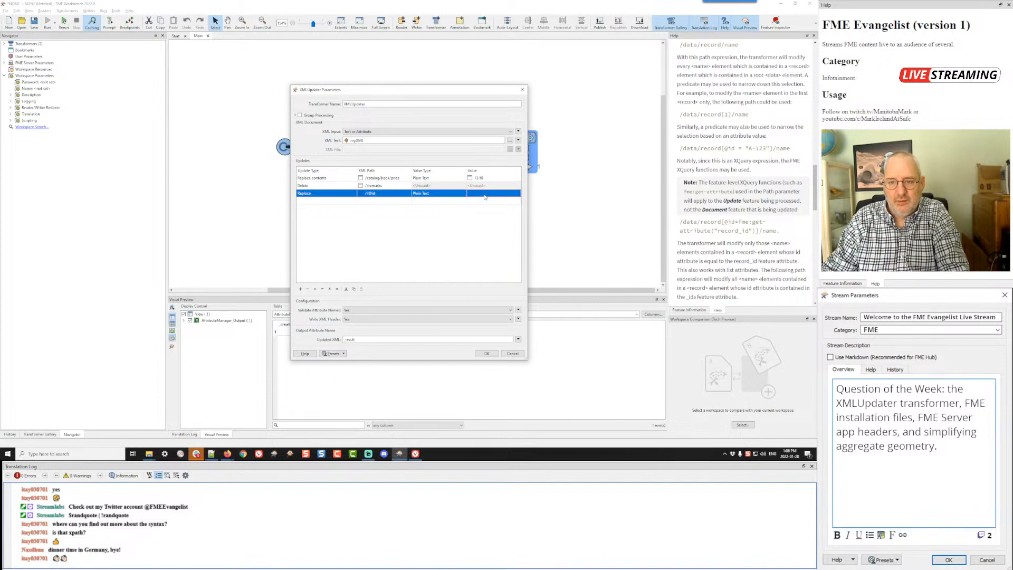
{"action": "type", "text": "MARK"}
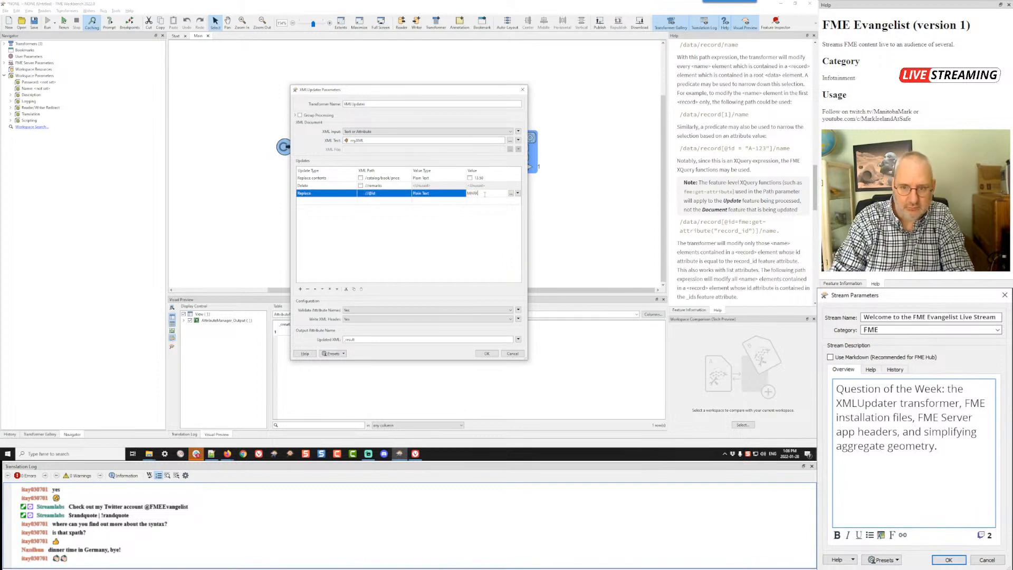
{"action": "left_click", "coordinate": [474, 247]}
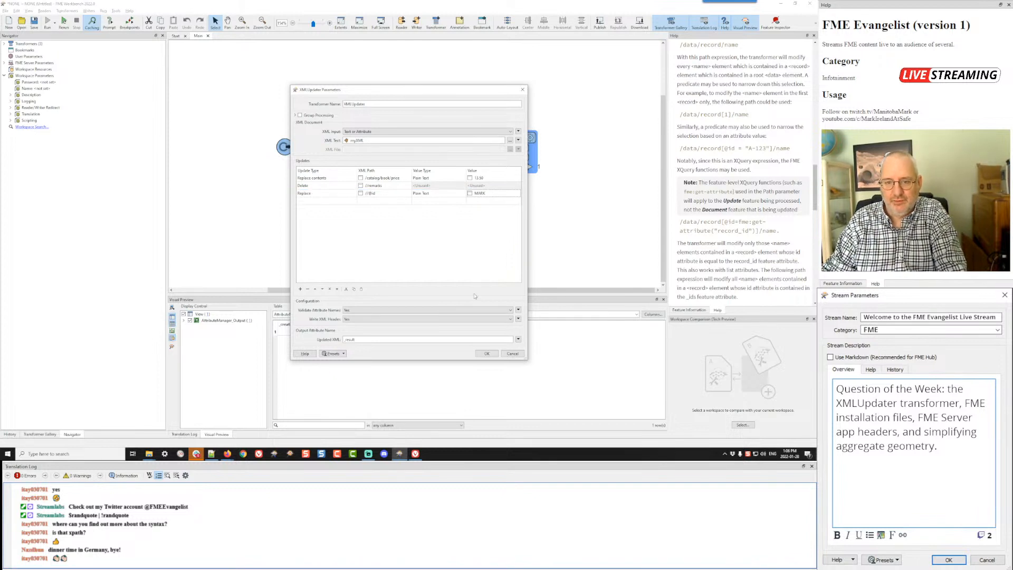
{"action": "left_click", "coordinate": [484, 353]}
Step: Run the workspace and inspect the XMLUpdater's full _result value for the id attributes on the book elements
{"action": "key", "text": "F5"}
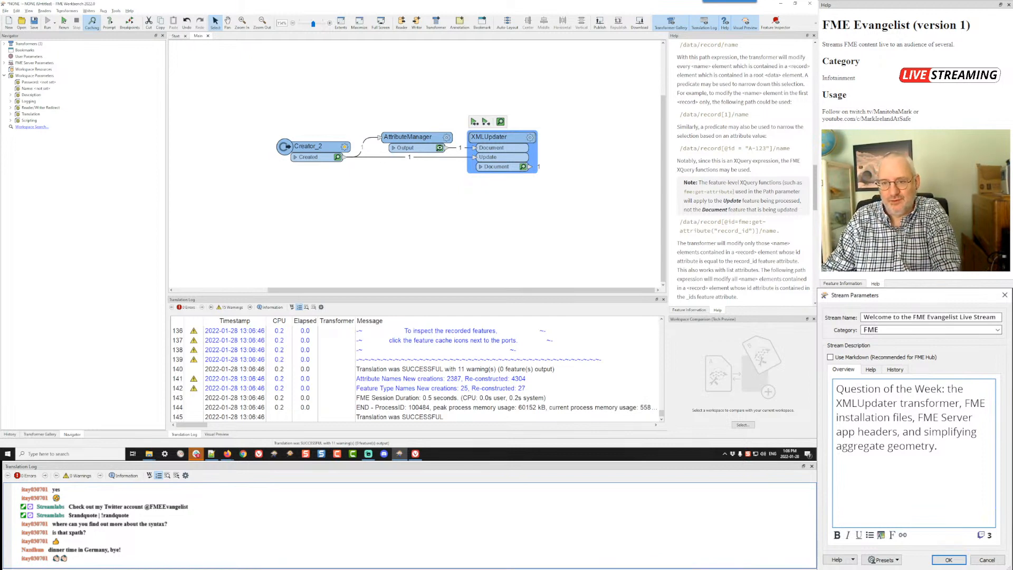
{"action": "left_click", "coordinate": [524, 166]}
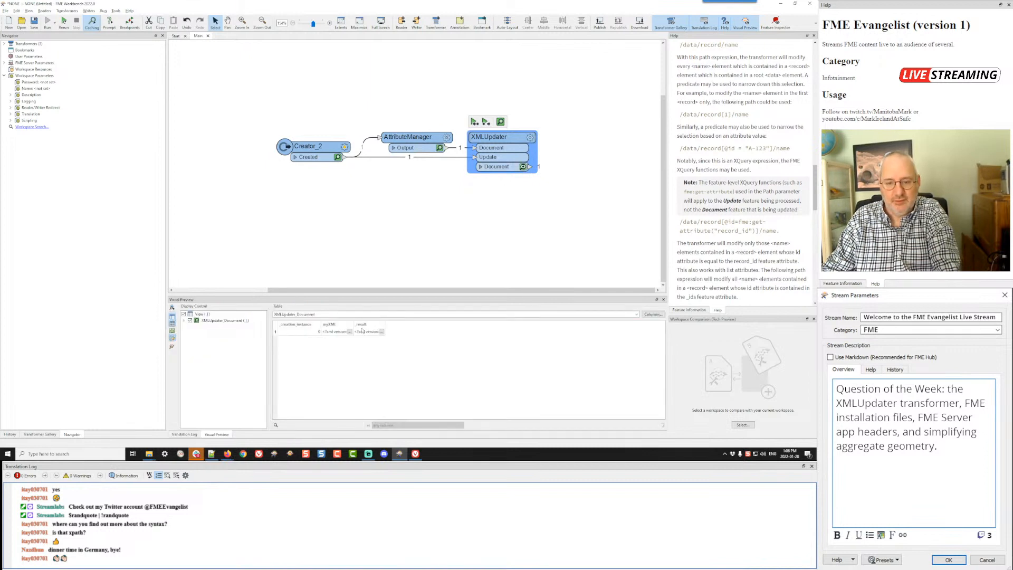
{"action": "left_click", "coordinate": [382, 332]}
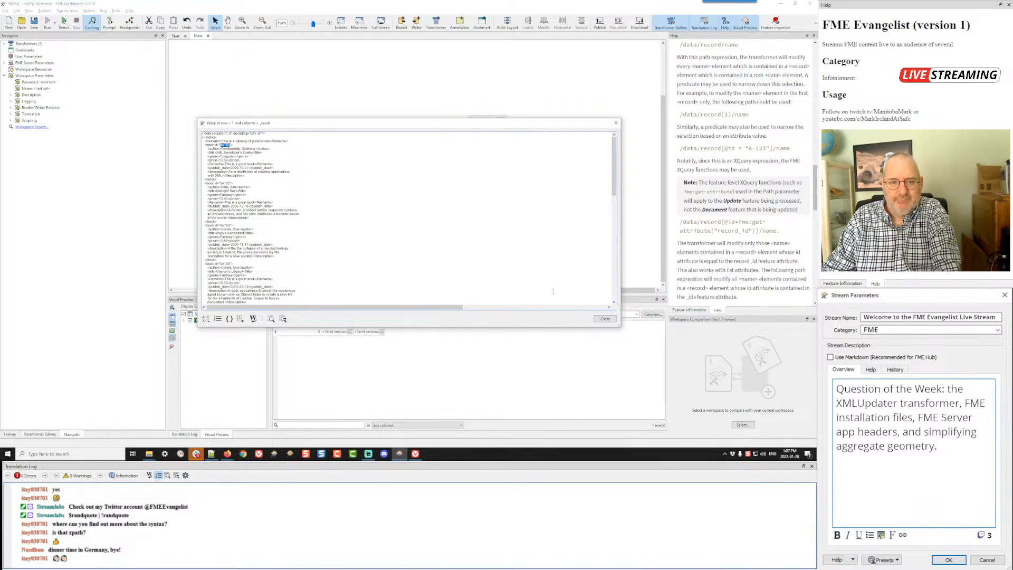
{"action": "left_click", "coordinate": [604, 318]}
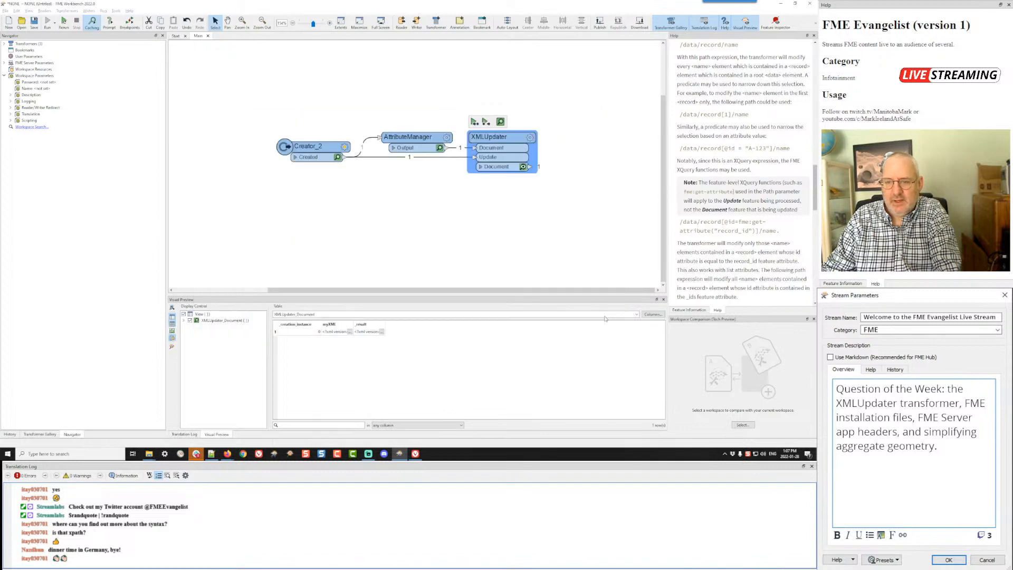
{"action": "left_click", "coordinate": [531, 138]}
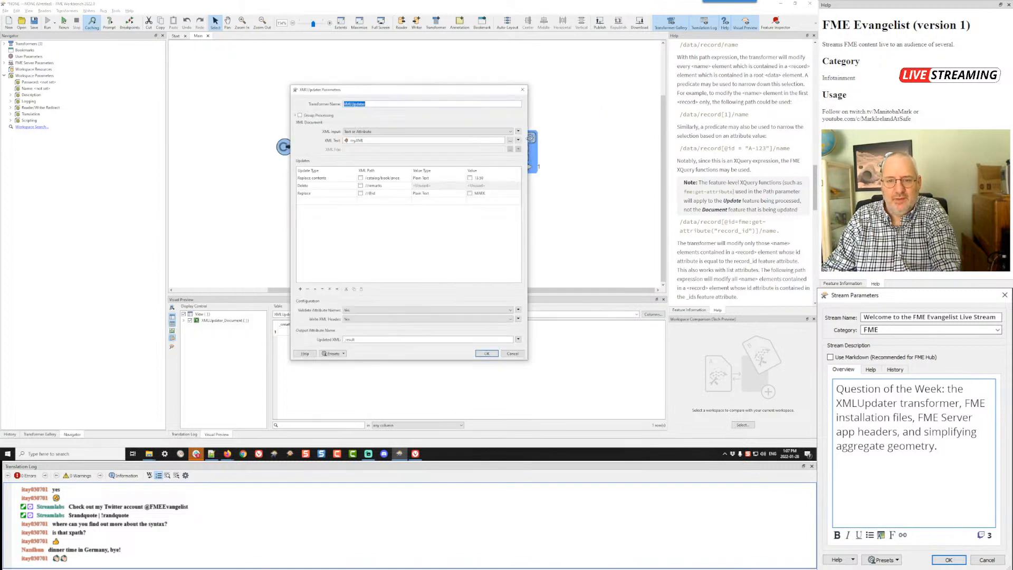
{"action": "double_click", "coordinate": [372, 193]}
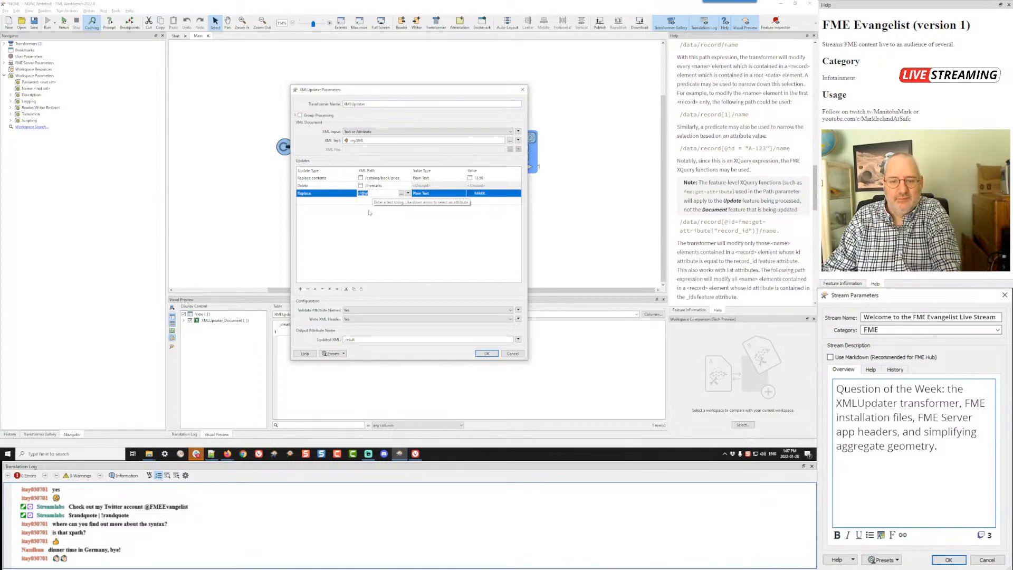
{"action": "left_click", "coordinate": [308, 289]}
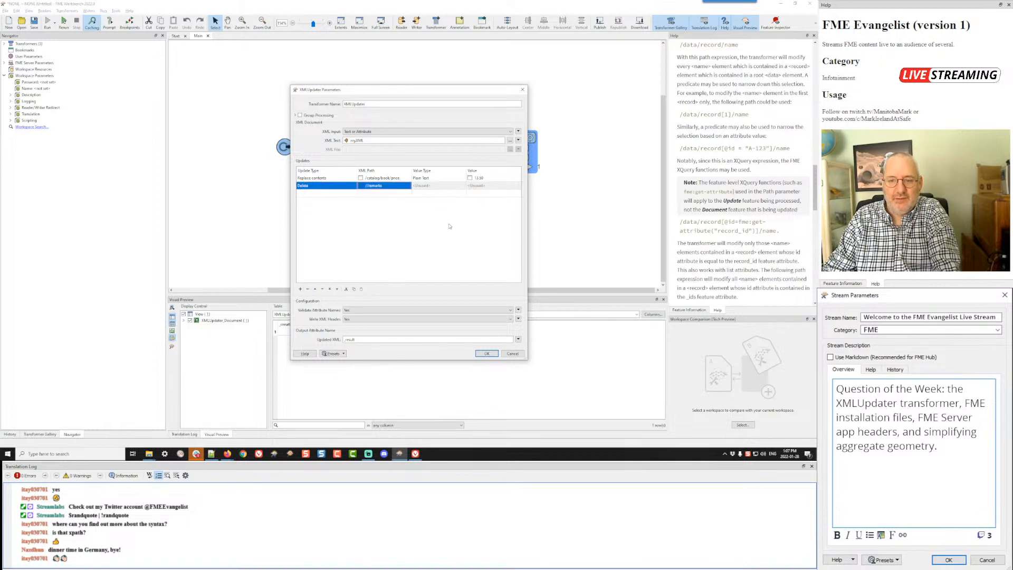
{"action": "left_click", "coordinate": [486, 353]}
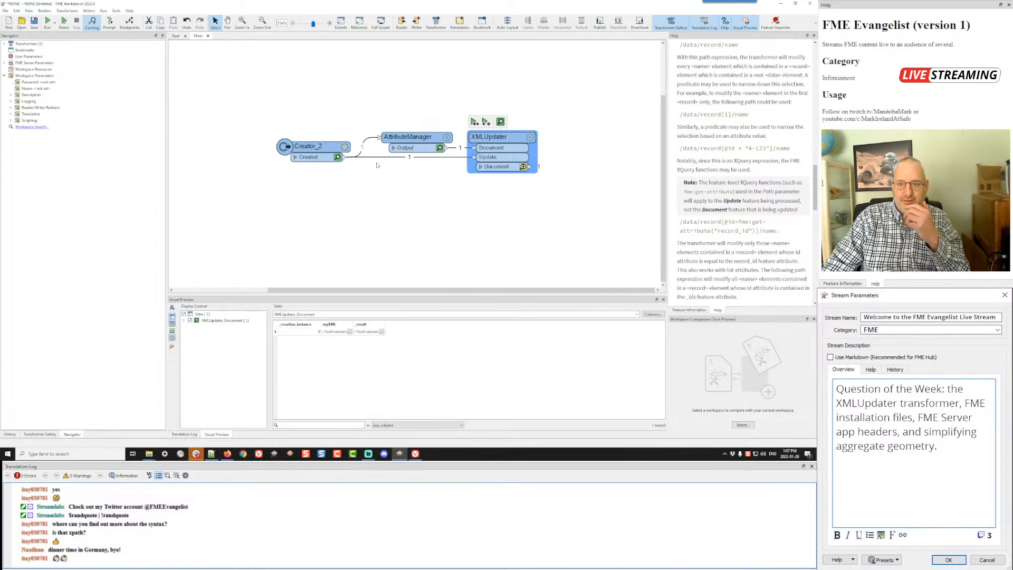
Step: Check which attributes the XMLUpdater offers as a value for the /catalog/book/price update
{"action": "double_click", "coordinate": [506, 138]}
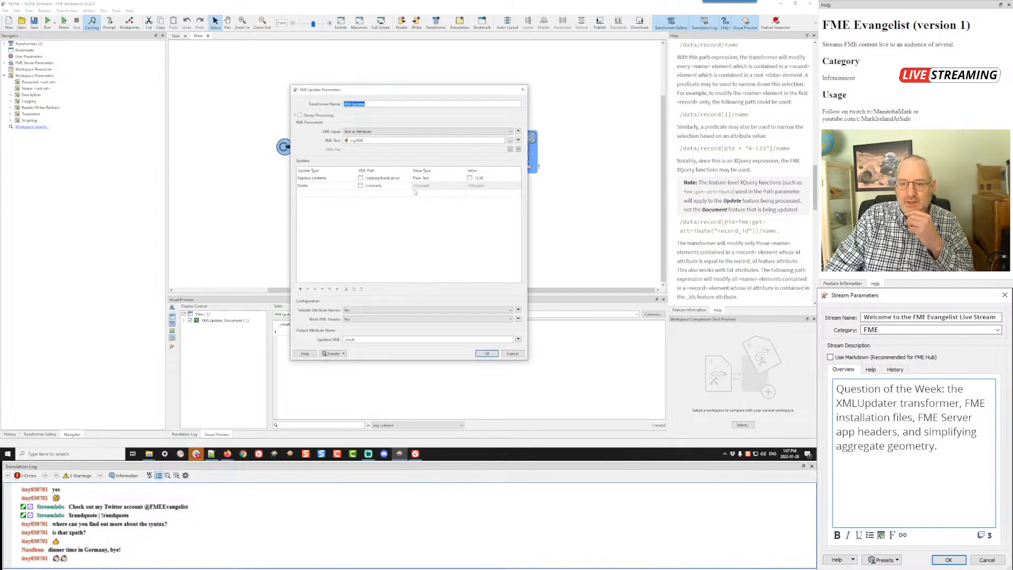
{"action": "left_click", "coordinate": [514, 178]}
{"action": "left_click", "coordinate": [517, 178]}
{"action": "mouse_move", "coordinate": [529, 186]}
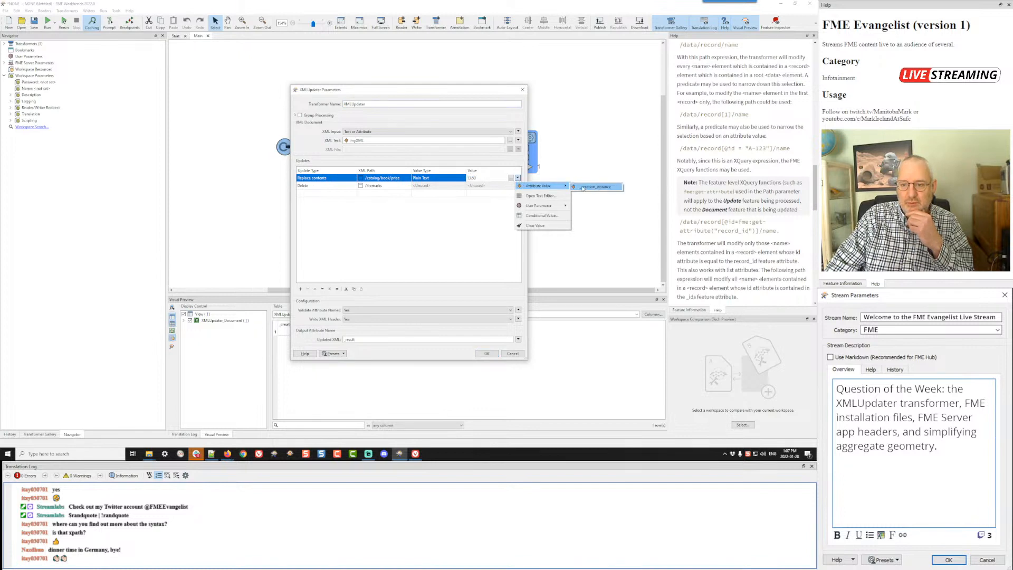
{"action": "left_click", "coordinate": [449, 221]}
{"action": "left_click", "coordinate": [487, 353]}
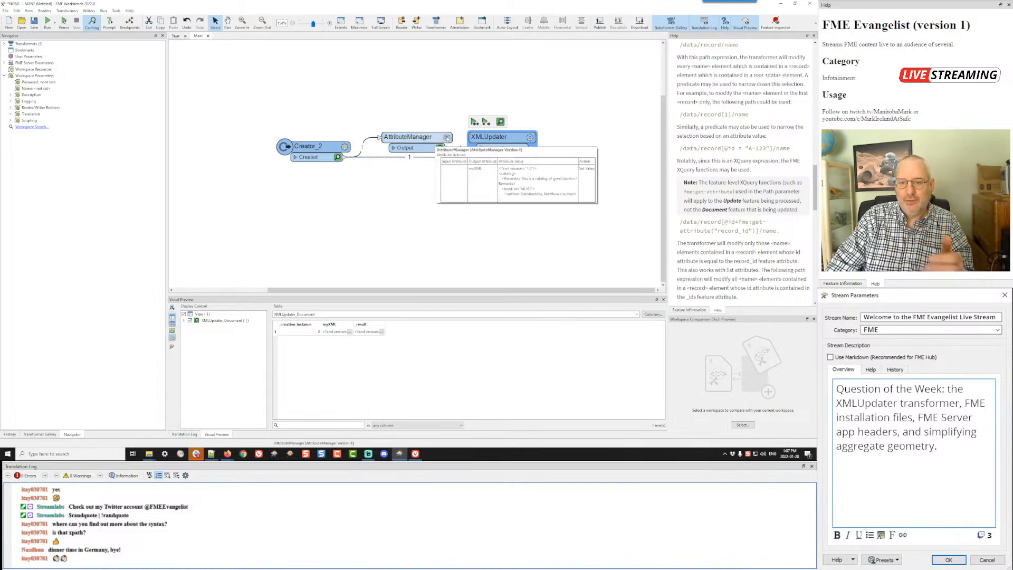
Step: Add a new output attribute named xxxx without a value in the AttributeManager feeding the XMLUpdater's Document port
{"action": "left_click", "coordinate": [445, 139]}
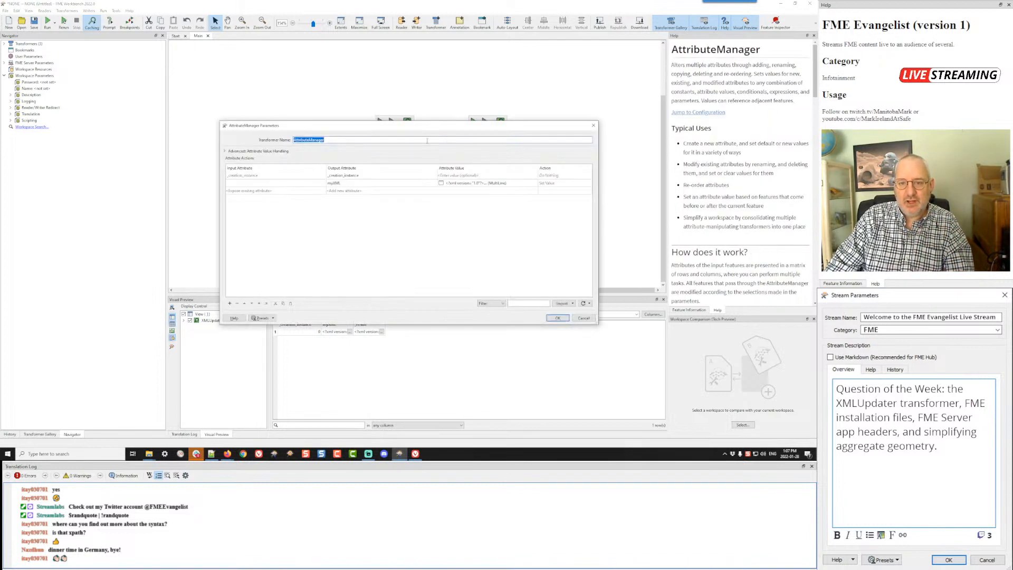
{"action": "left_click", "coordinate": [341, 190]}
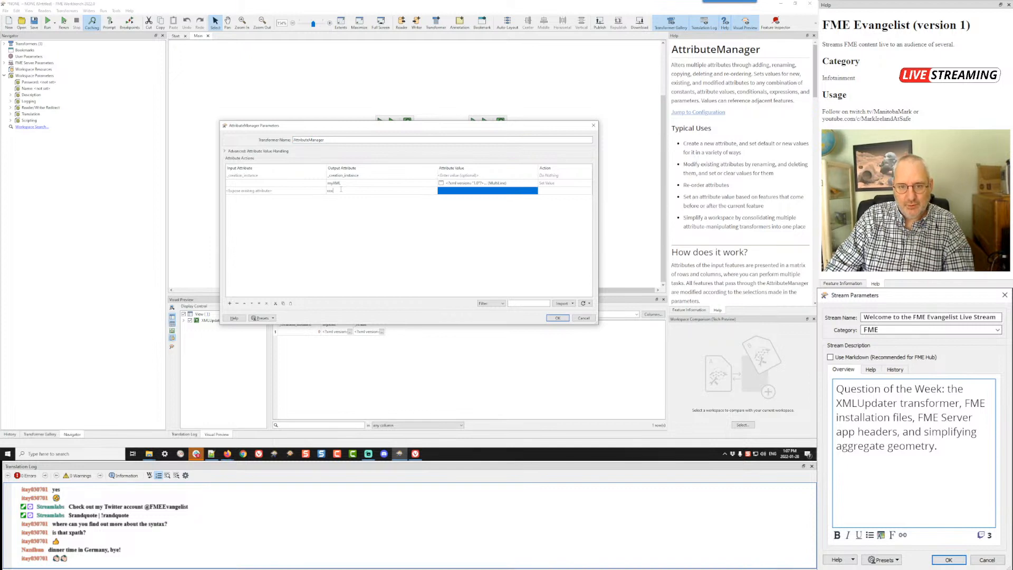
{"action": "left_click", "coordinate": [557, 318]}
Step: Insert a second AttributeManager on the connection between the Creator and the XMLUpdater's Update port
{"action": "left_click", "coordinate": [398, 158]}
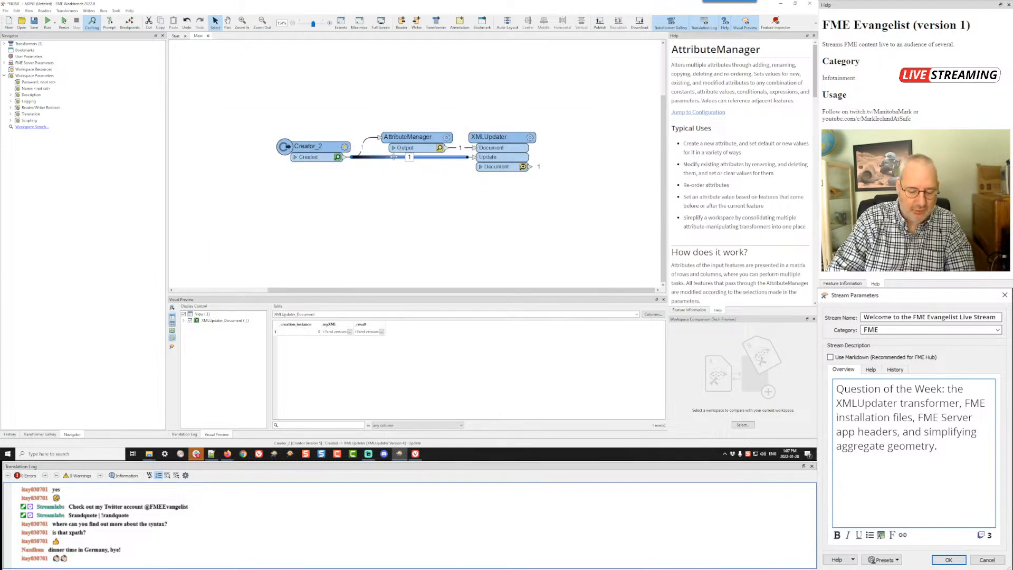
{"action": "type", "text": "ute,"}
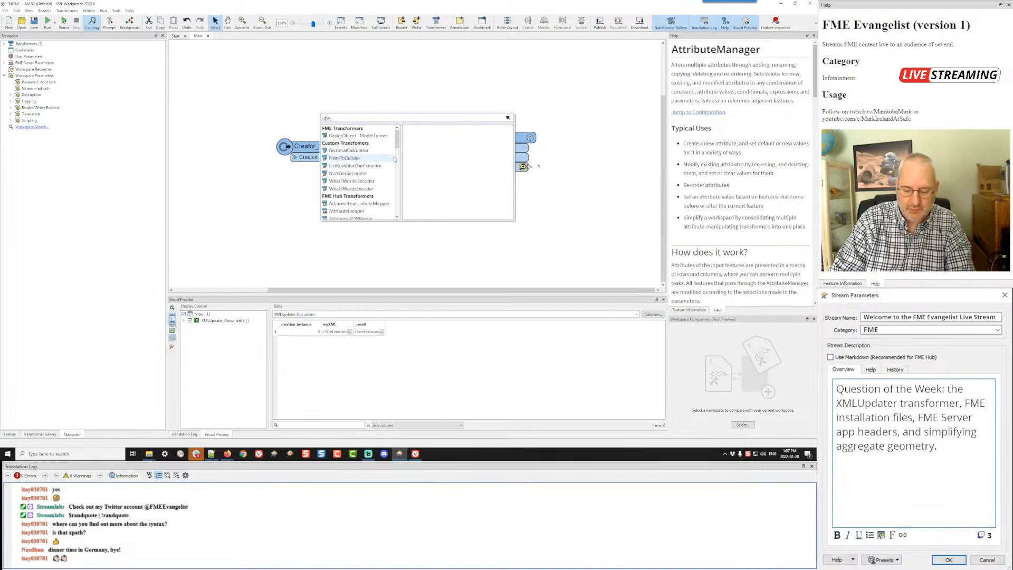
{"action": "key", "text": "BackSpace"}
{"action": "type", "text": "ma"}
{"action": "key", "text": "Return"}
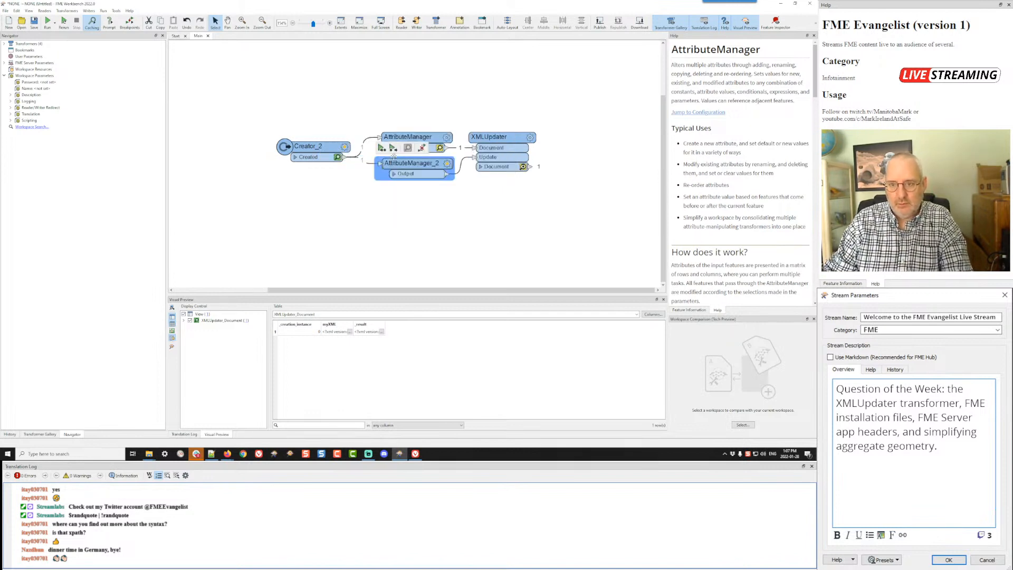
Step: Define a new output attribute named yyyy in AttributeManager_2
{"action": "double_click", "coordinate": [396, 163]}
{"action": "left_click", "coordinate": [357, 185]}
{"action": "type", "text": "yyyy"}
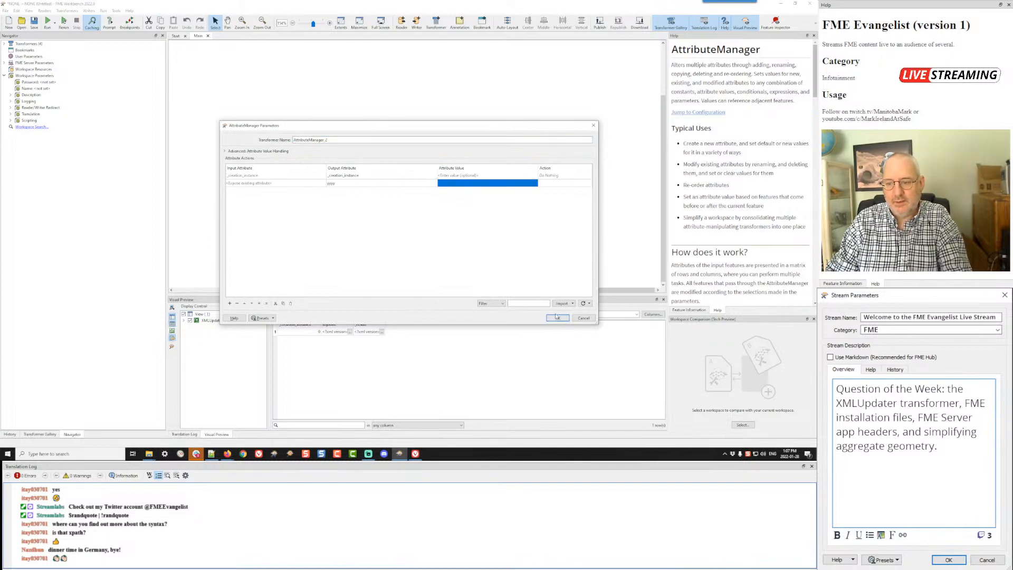
{"action": "left_click", "coordinate": [557, 318]}
Step: Set the XMLUpdater's /catalog/book/price update to take its value from the yyyy attribute
{"action": "double_click", "coordinate": [523, 138]}
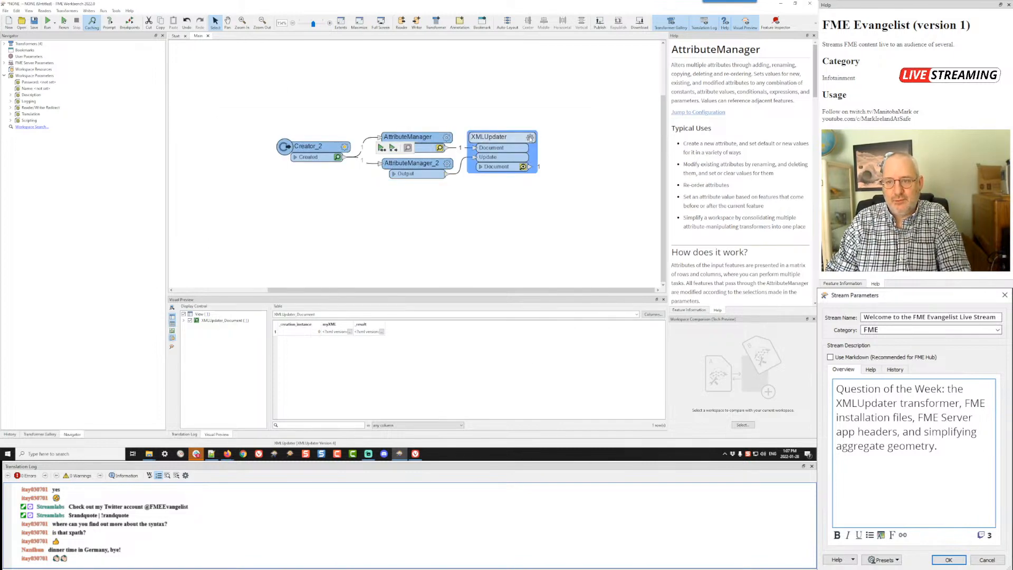
{"action": "left_click", "coordinate": [490, 180]}
{"action": "left_click", "coordinate": [518, 178]}
{"action": "mouse_move", "coordinate": [527, 186]}
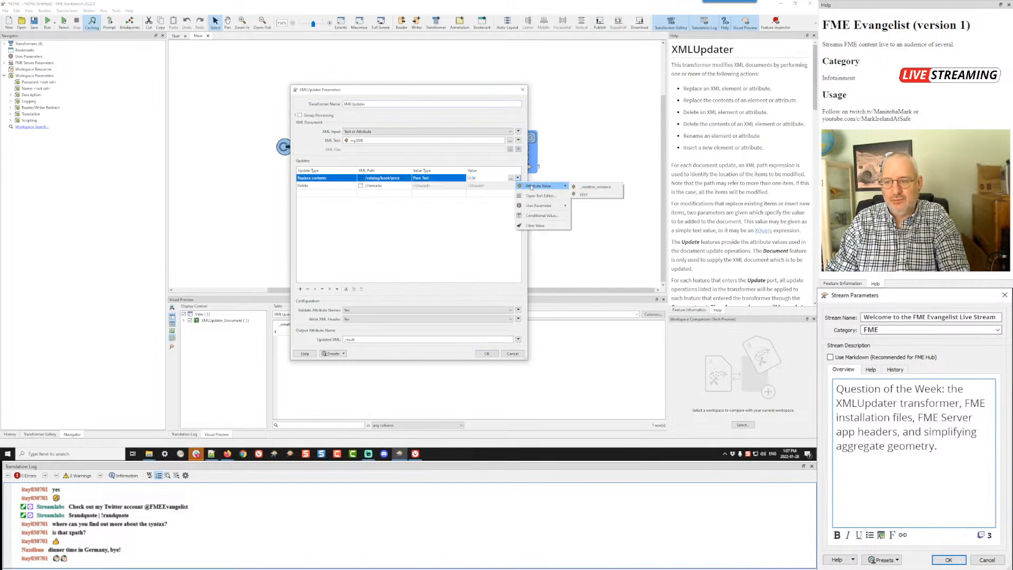
{"action": "left_click", "coordinate": [583, 195]}
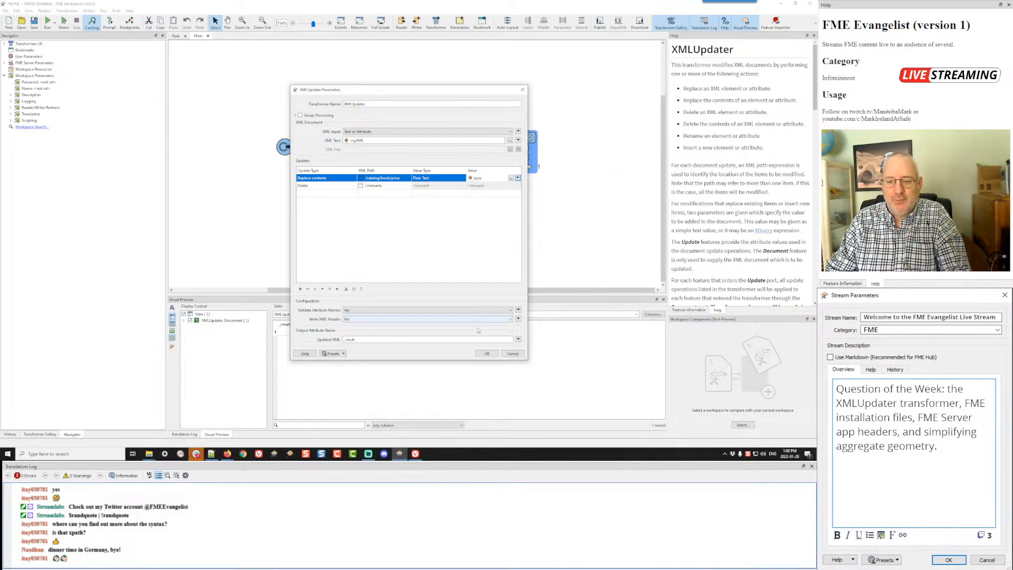
{"action": "left_click", "coordinate": [487, 354]}
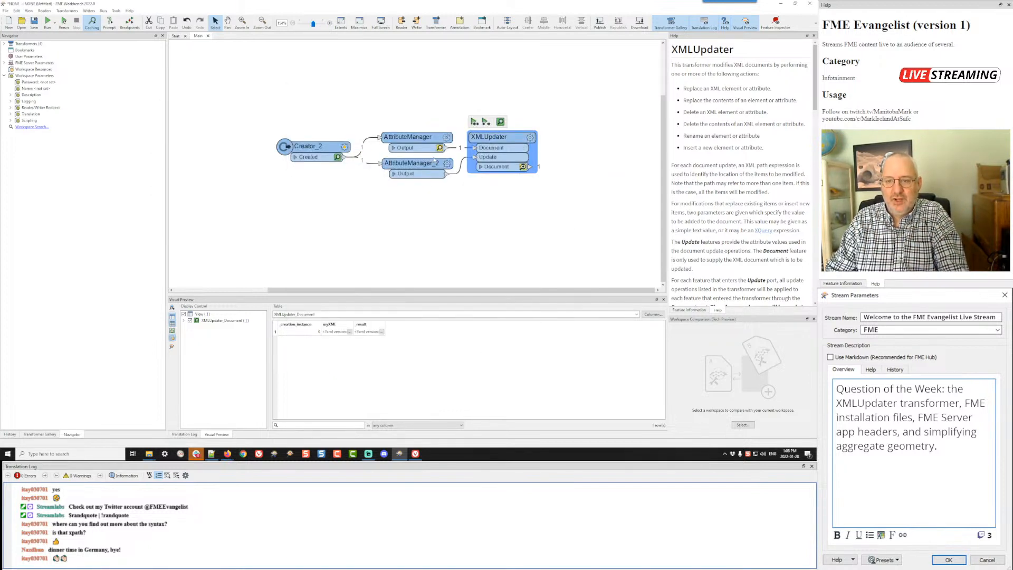
Step: Give the yyyy attribute in AttributeManager_2 the value 99.99
{"action": "double_click", "coordinate": [441, 174]}
{"action": "left_click", "coordinate": [457, 184]}
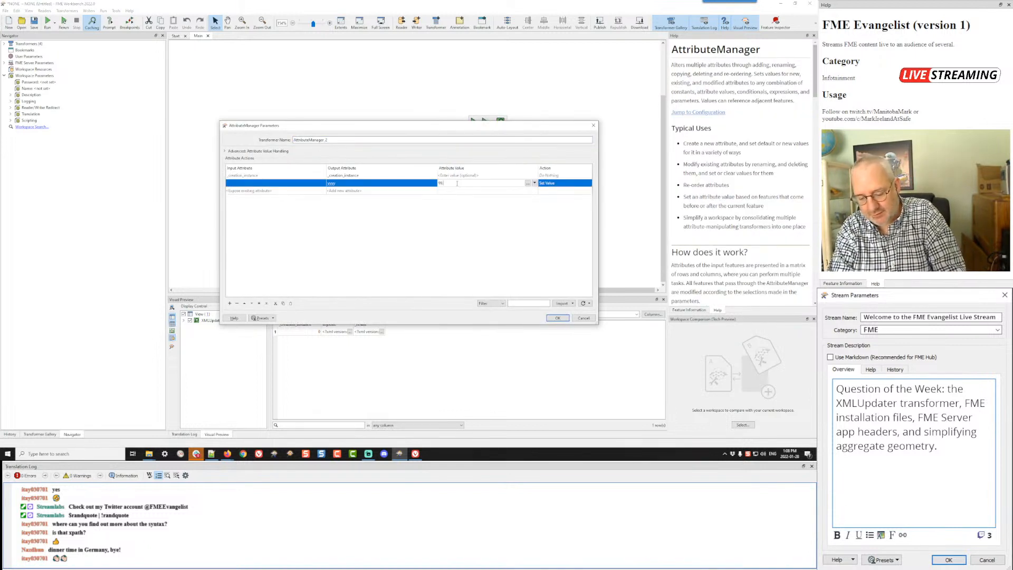
{"action": "left_click", "coordinate": [557, 317]}
Step: Run the workspace again and inspect the XMLUpdater's full _result value for the book prices
{"action": "key", "text": "ctrl+r"}
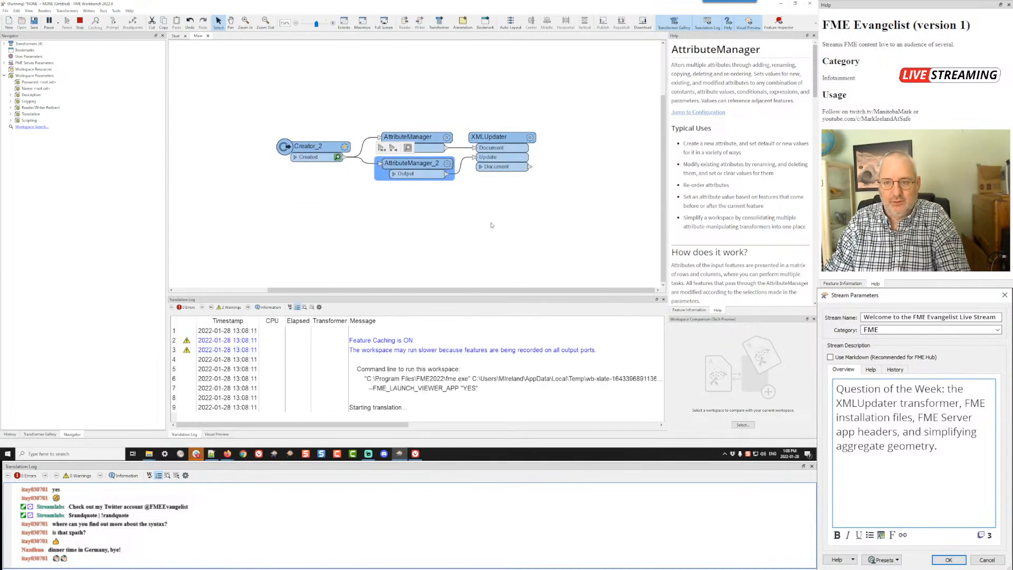
{"action": "left_click", "coordinate": [523, 167]}
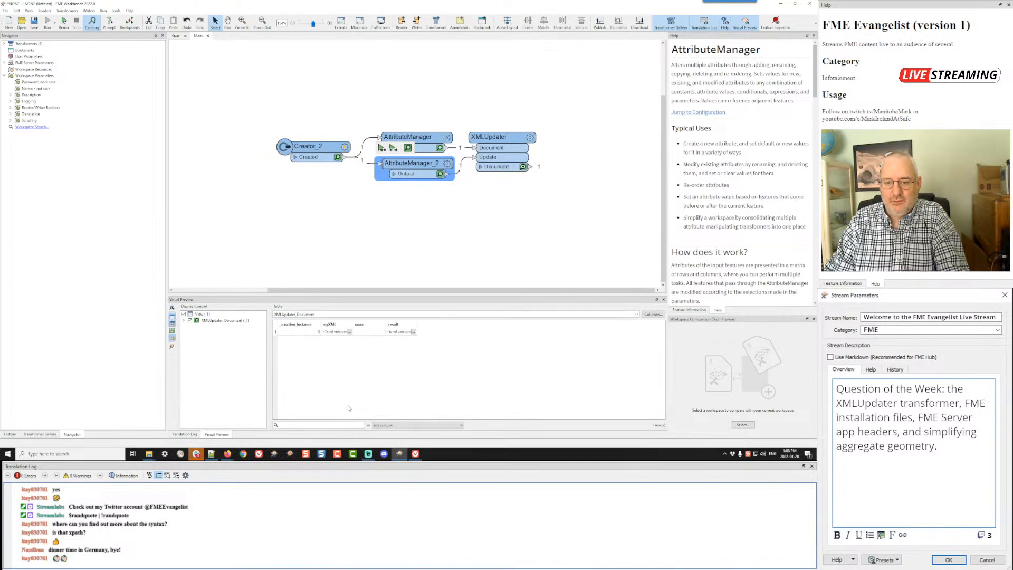
{"action": "left_click", "coordinate": [415, 331]}
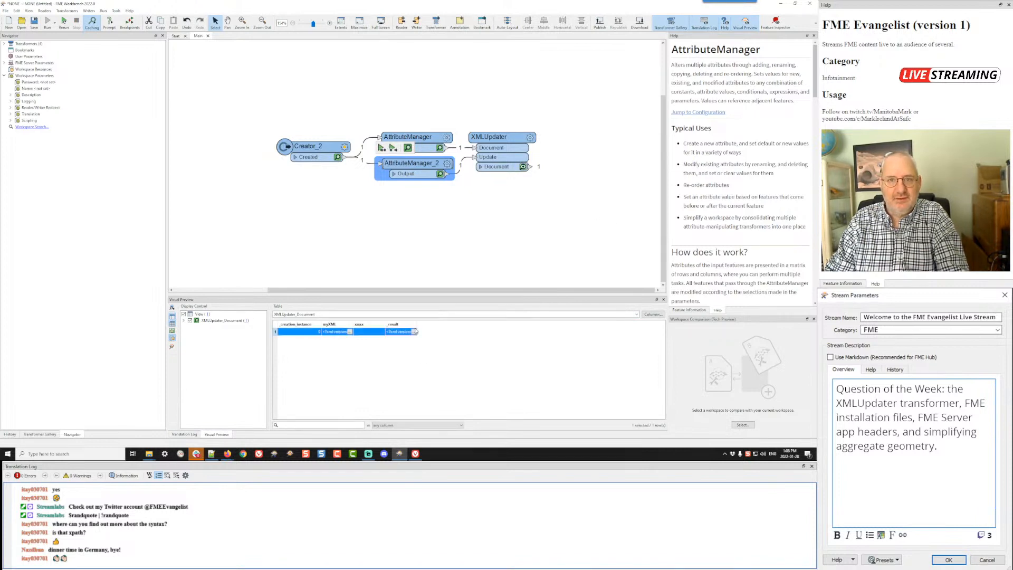
{"action": "left_click", "coordinate": [414, 332]}
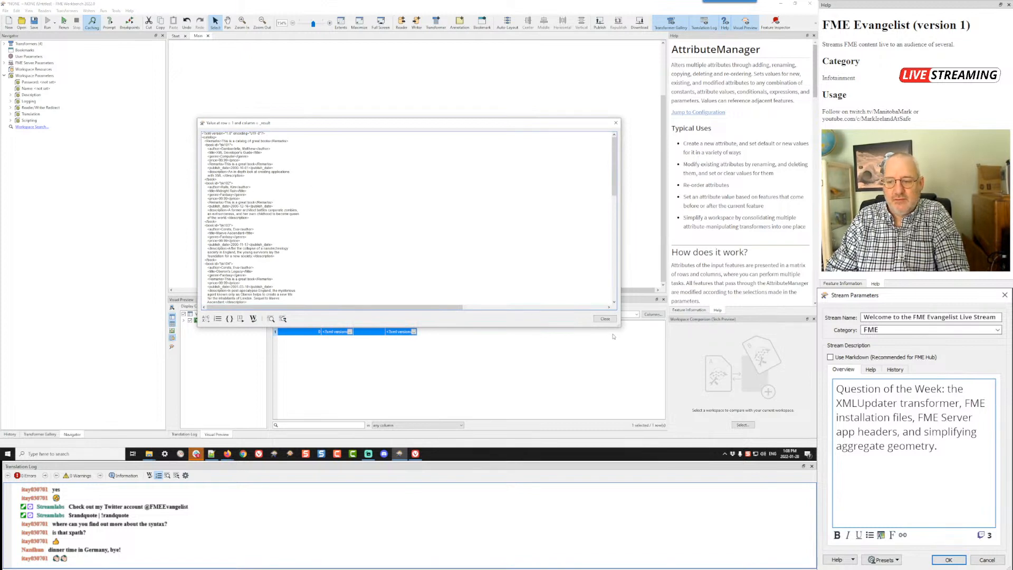
{"action": "left_click", "coordinate": [605, 319]}
Step: Replace the attribute reference in the XMLUpdater's /catalog/book/price update with a fixed plain-text price
{"action": "left_click", "coordinate": [499, 152]}
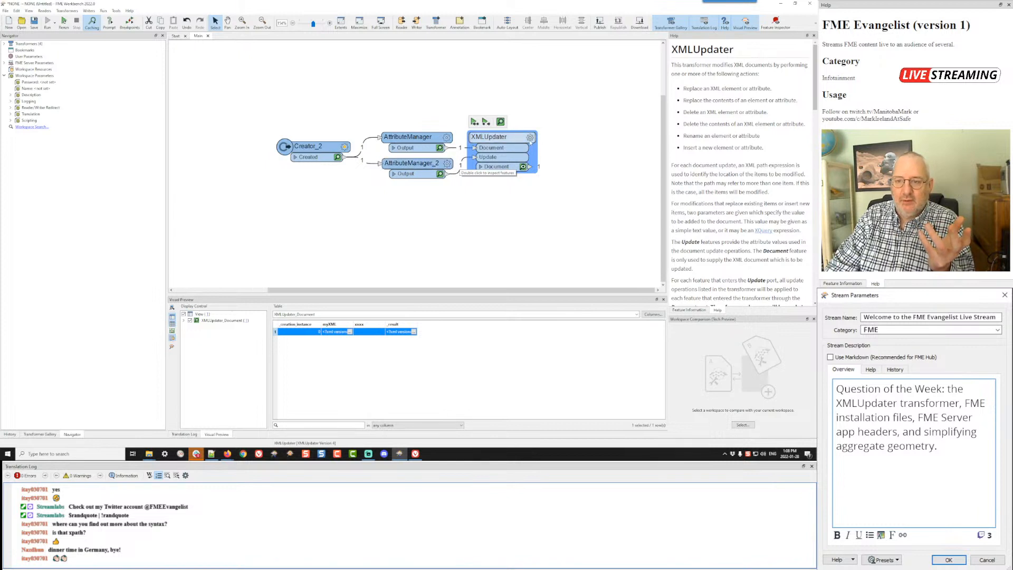
{"action": "left_click", "coordinate": [529, 138]}
{"action": "left_click", "coordinate": [494, 178]}
{"action": "key", "text": "BackSpace"}
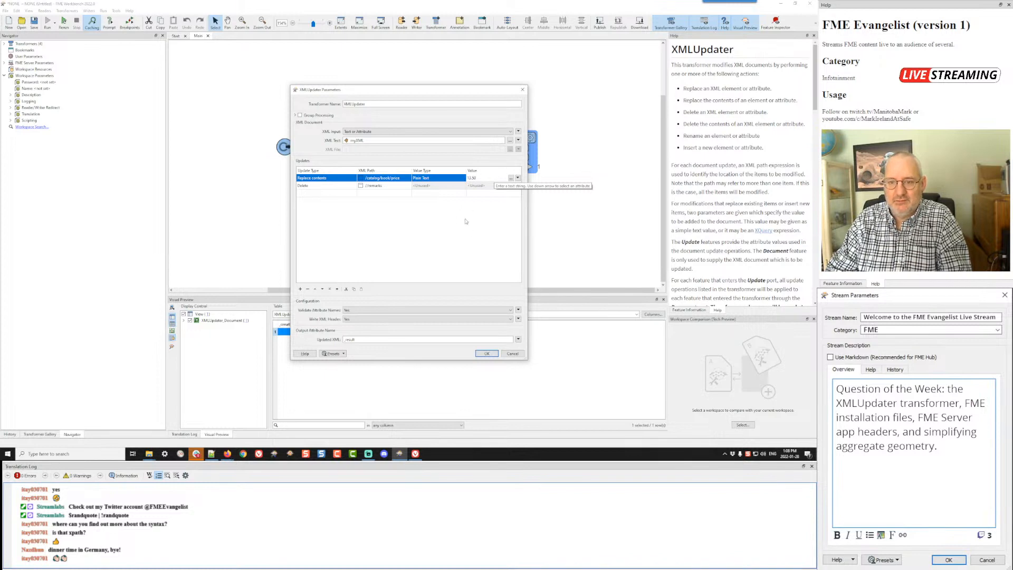
{"action": "left_click", "coordinate": [466, 221]}
{"action": "left_click", "coordinate": [483, 354]}
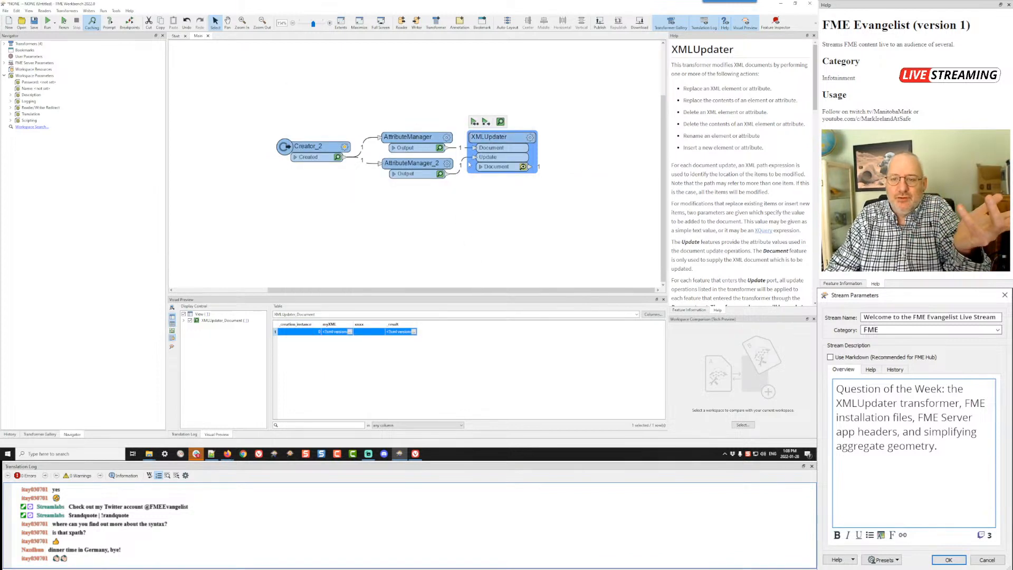
Step: Delete AttributeManager_2 and the leftover connection into the XMLUpdater's Update port, and run the workspace to check the _result output
{"action": "left_click", "coordinate": [417, 165]}
{"action": "key", "text": "Delete"}
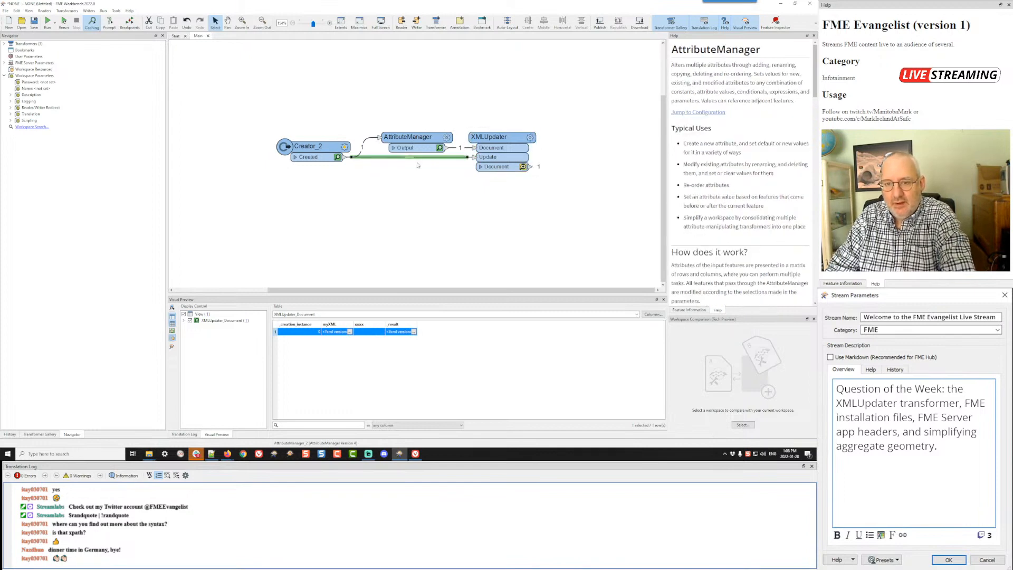
{"action": "key", "text": "Delete"}
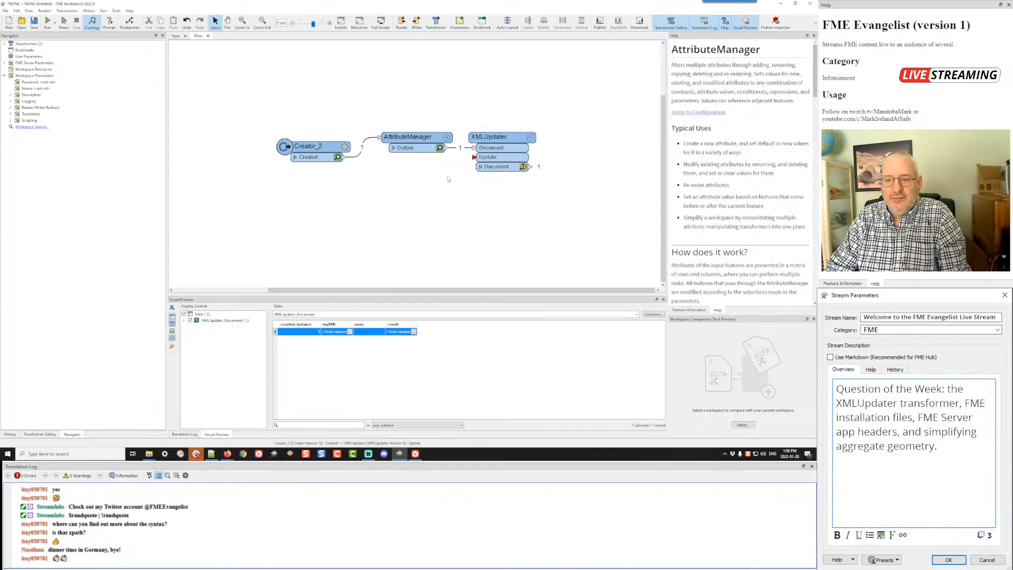
{"action": "key", "text": "ctrl+r"}
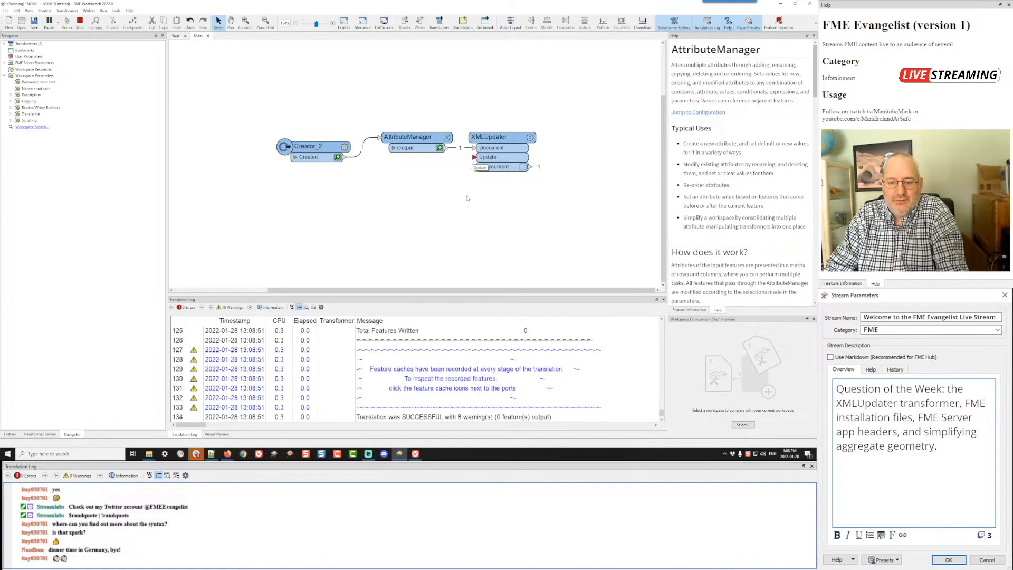
{"action": "left_click", "coordinate": [398, 332]}
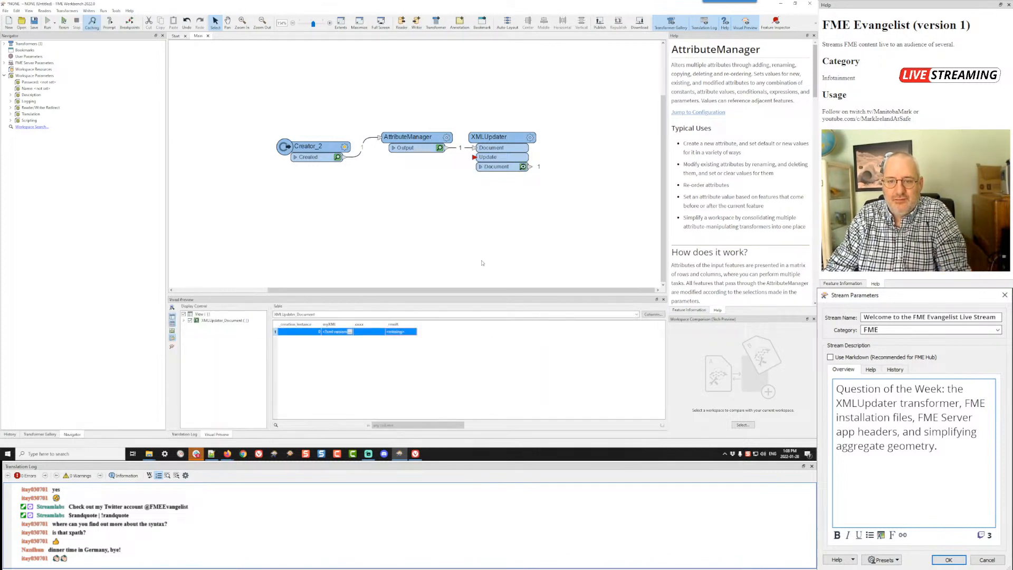
Step: Connect the Creator_2 Created port directly to the XMLUpdater's Update port and rerun the workspace
{"action": "left_click_drag", "start_coordinate": [470, 160], "coordinate": [348, 164]}
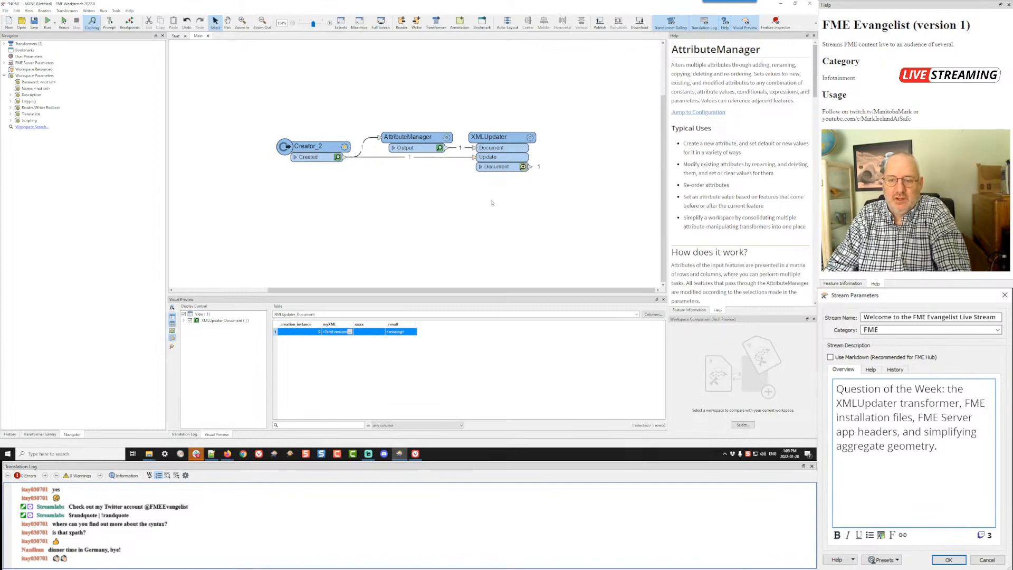
{"action": "key", "text": "ctrl+r"}
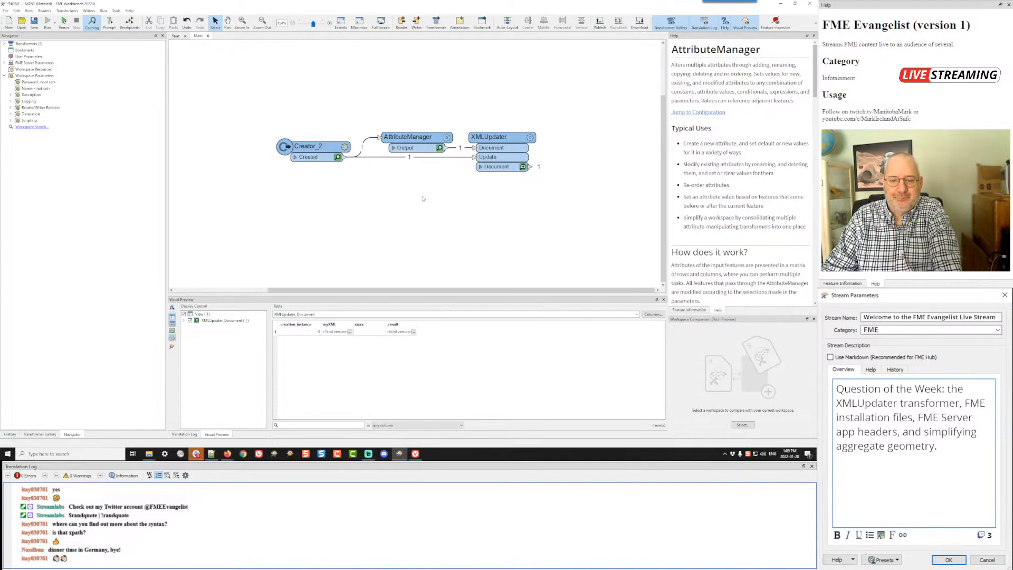
Step: Switch to Firefox, return to the FME Community question about removing text from an XML file, and remove its flag
{"action": "key", "text": "alt+Tab"}
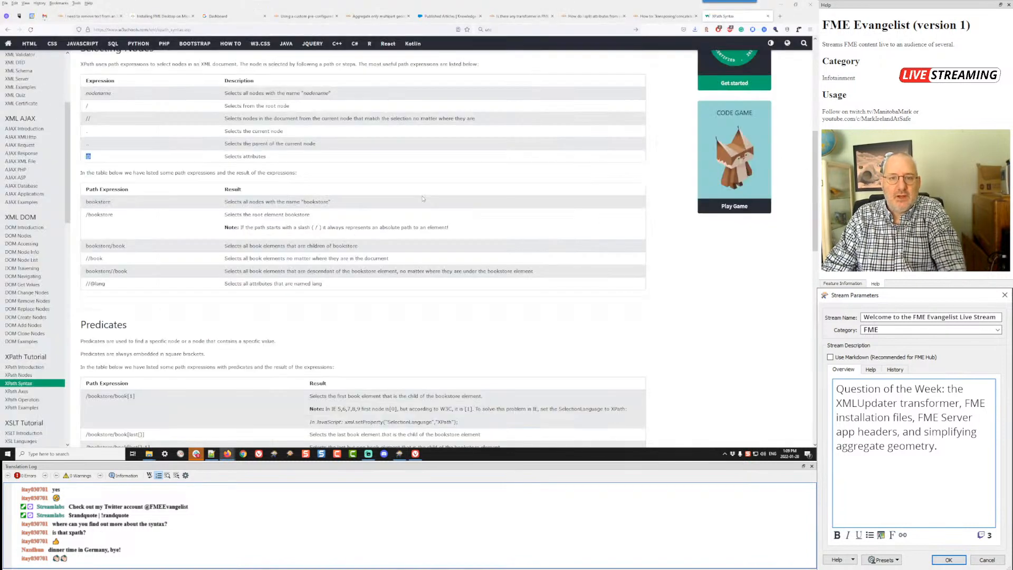
{"action": "left_click", "coordinate": [89, 16]}
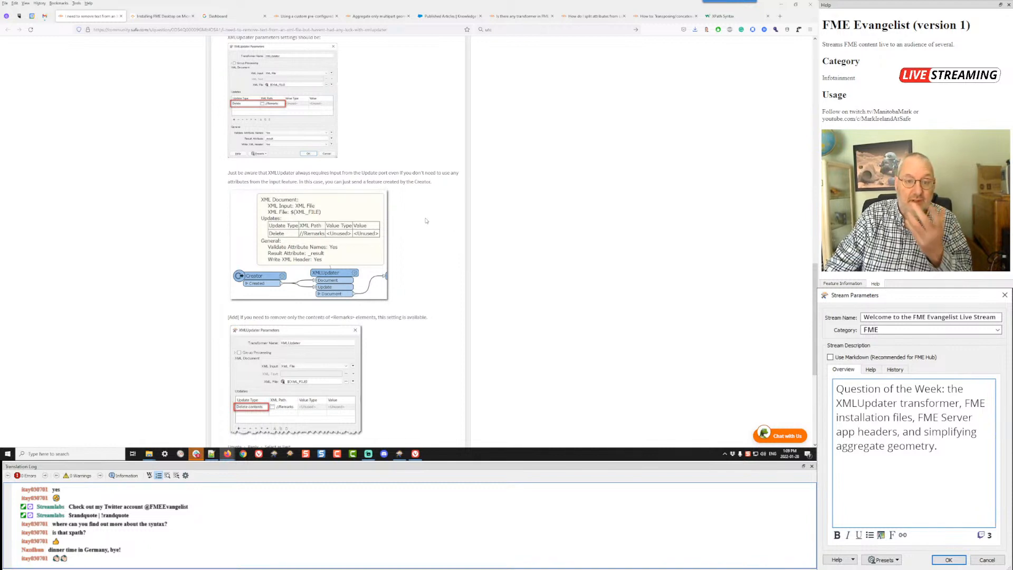
{"action": "scroll", "coordinate": [427, 220], "scroll_direction": "up", "scroll_amount": 20}
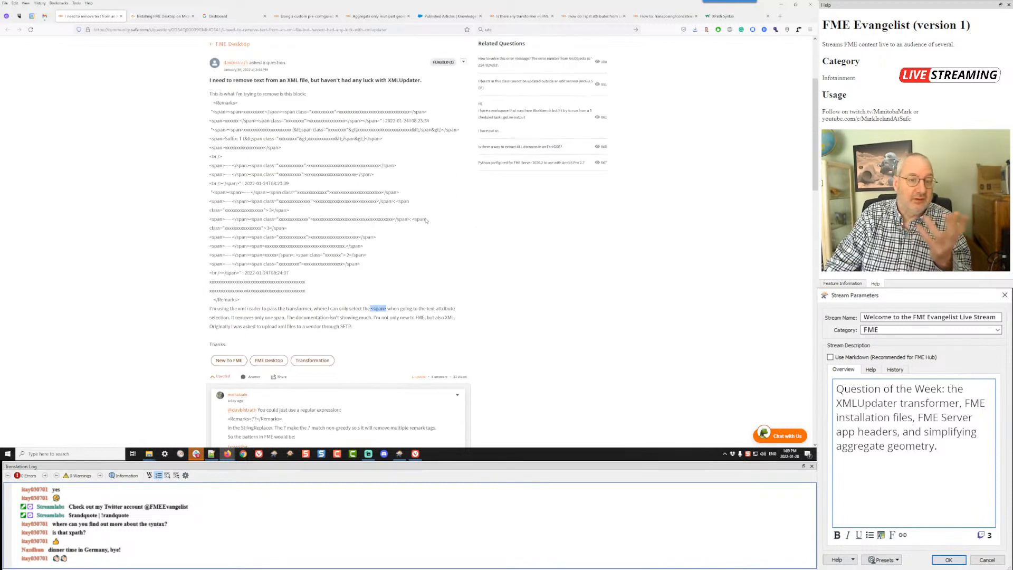
{"action": "scroll", "coordinate": [426, 220], "scroll_direction": "up", "scroll_amount": 3}
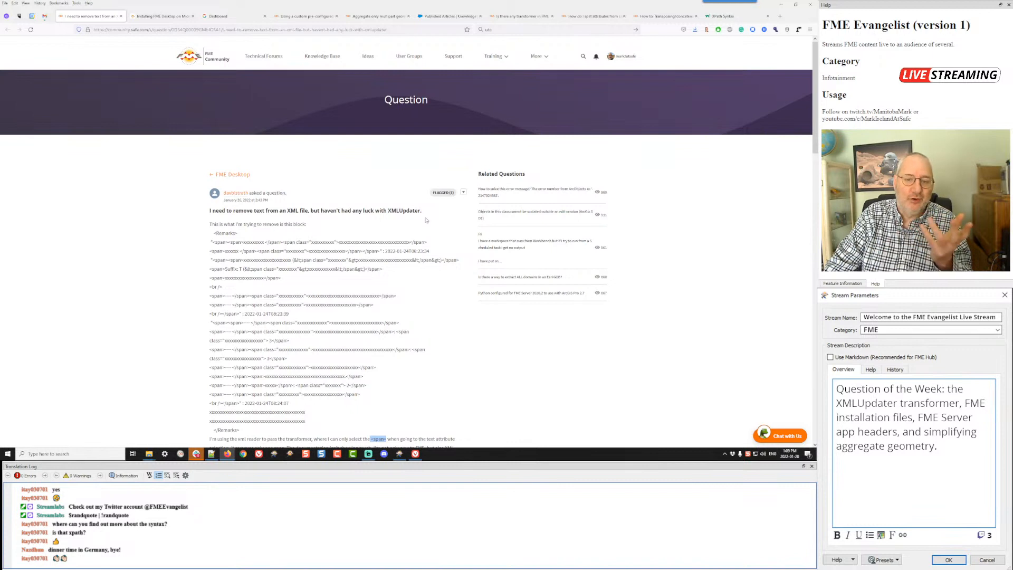
{"action": "left_click", "coordinate": [463, 193]}
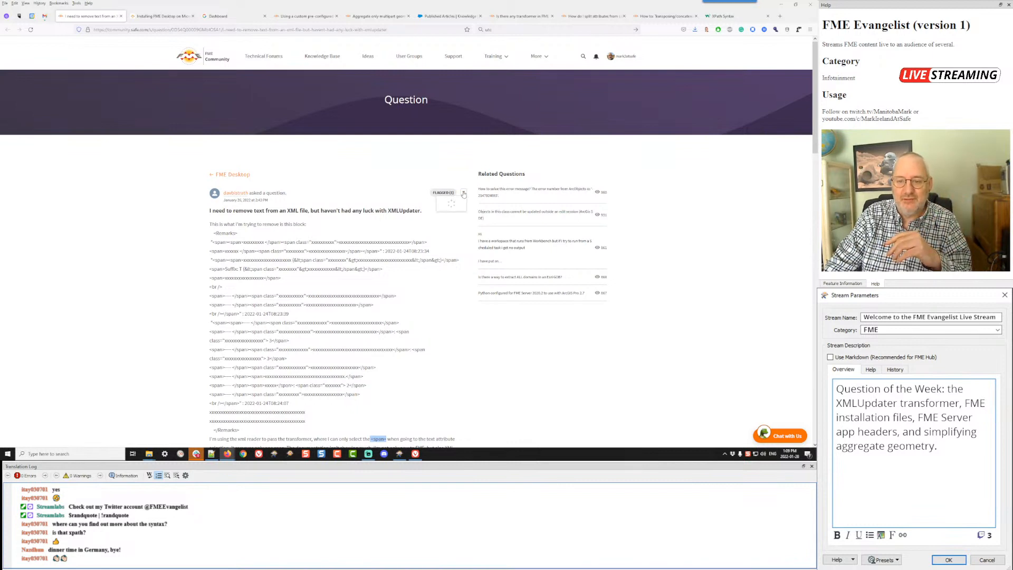
{"action": "left_click", "coordinate": [453, 271]}
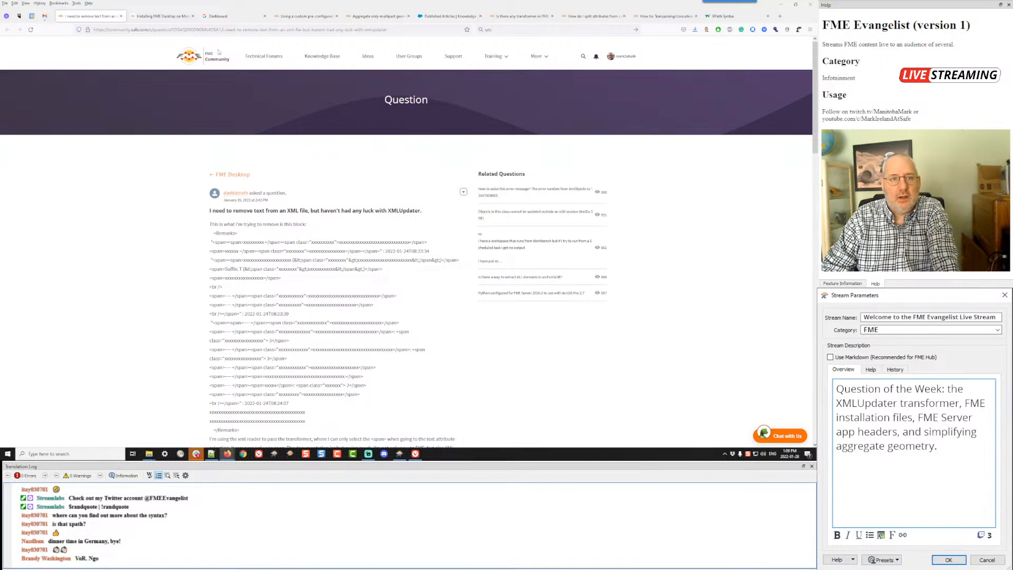
Step: Open the Installing FME Desktop on Microsoft Windows page and examine the extracted installation-file folders in C:\FME with File Explorer
{"action": "left_click", "coordinate": [163, 17]}
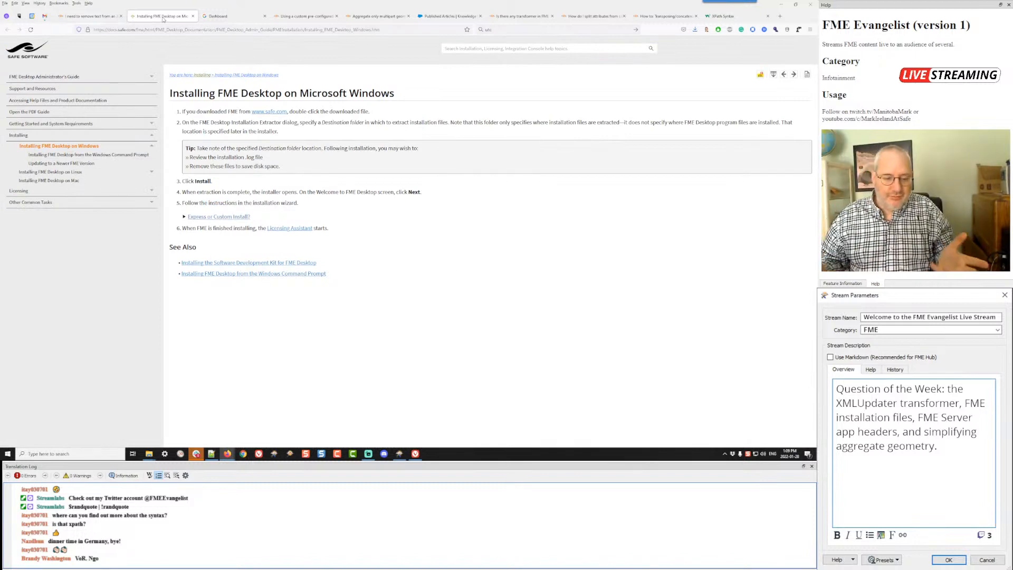
{"action": "key", "text": "alt+Tab"}
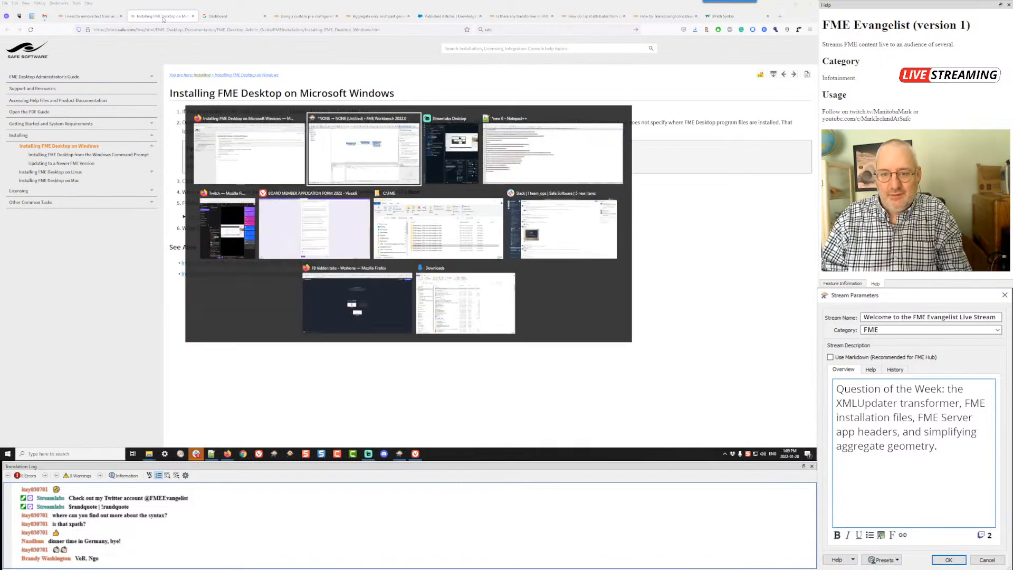
{"action": "left_click", "coordinate": [430, 240]}
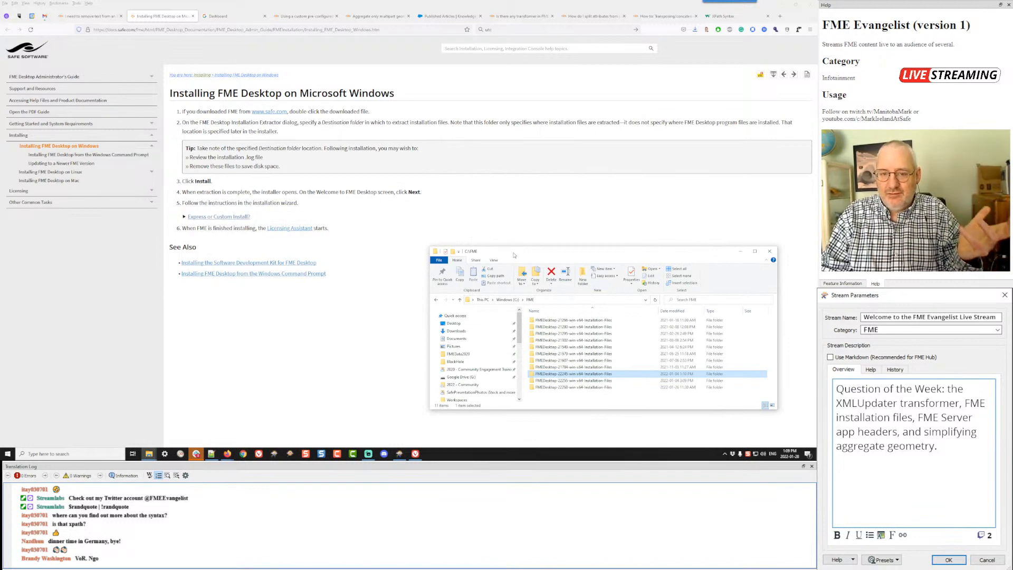
{"action": "left_click_drag", "start_coordinate": [514, 255], "coordinate": [509, 142]}
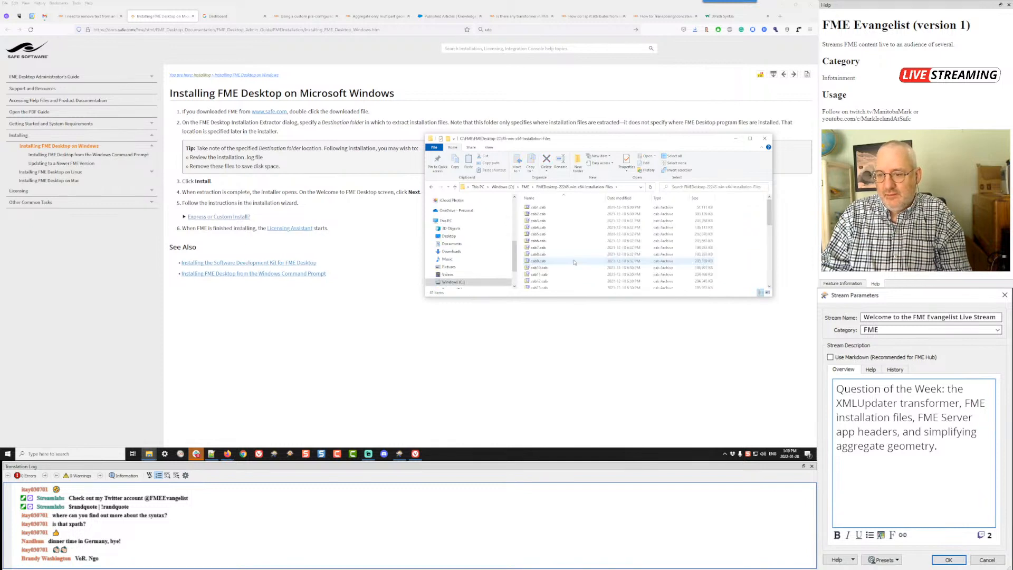
{"action": "double_click", "coordinate": [574, 261]}
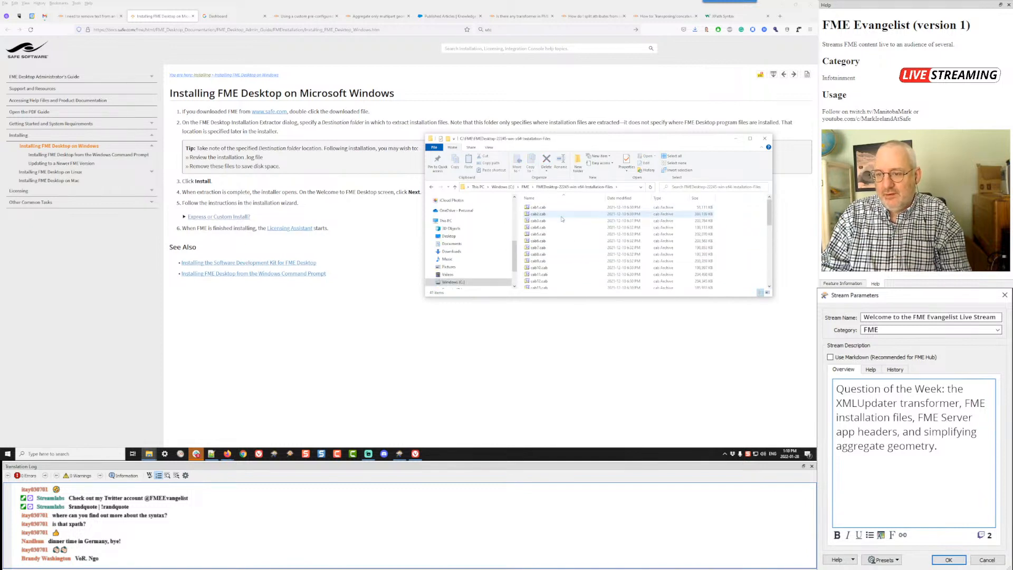
{"action": "left_click", "coordinate": [525, 187]}
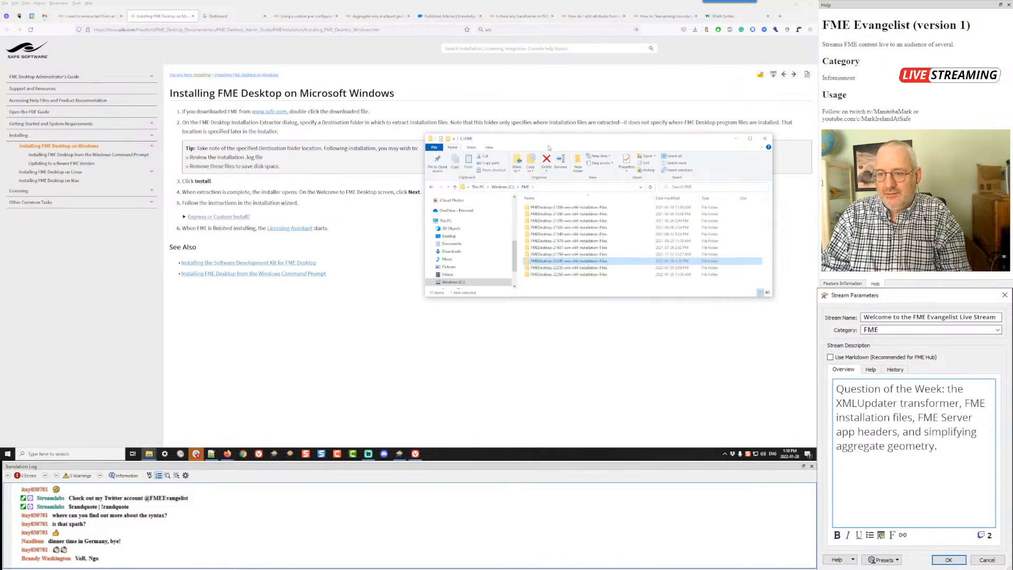
{"action": "left_click_drag", "start_coordinate": [550, 143], "coordinate": [541, 250]}
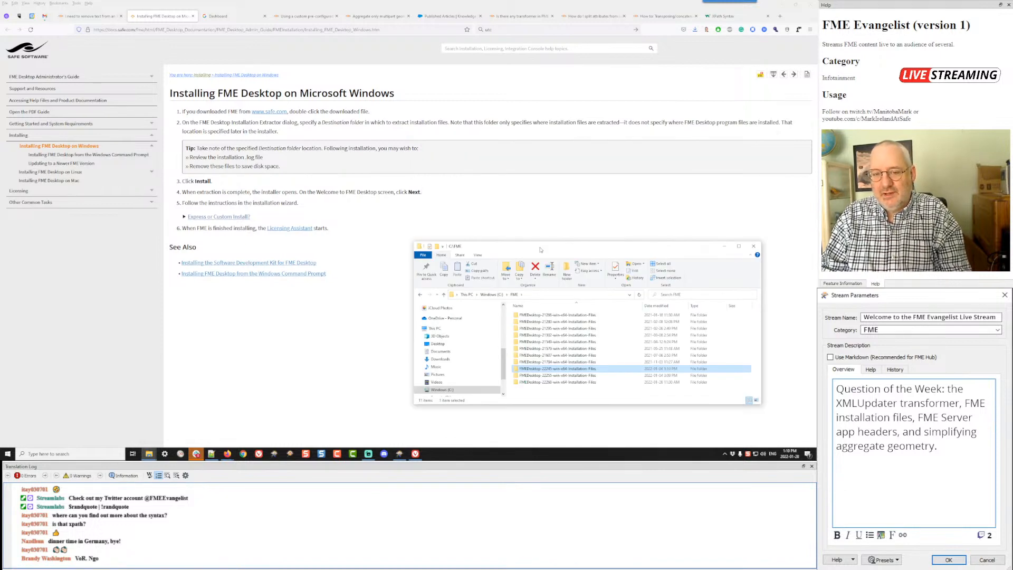
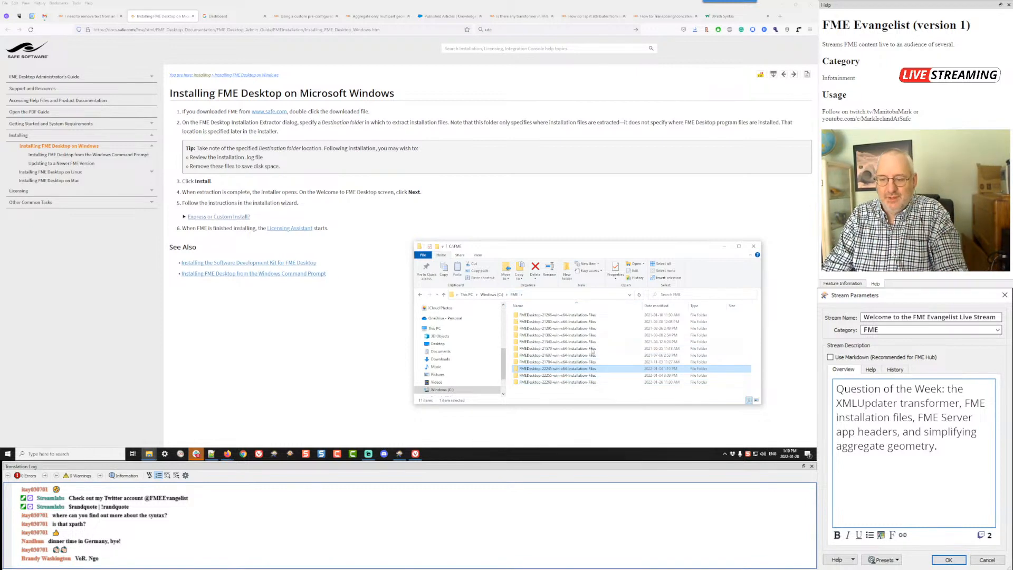
Step: Check the size properties of the third-to-last FMEDesktop installation-files folder in C:\FME
{"action": "right_click", "coordinate": [568, 365]}
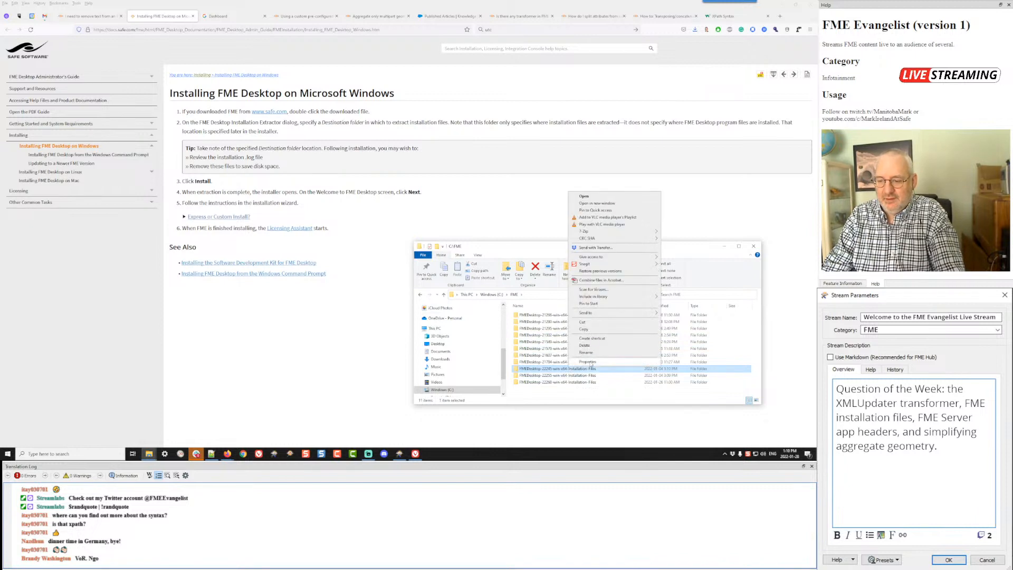
{"action": "left_click", "coordinate": [593, 364]}
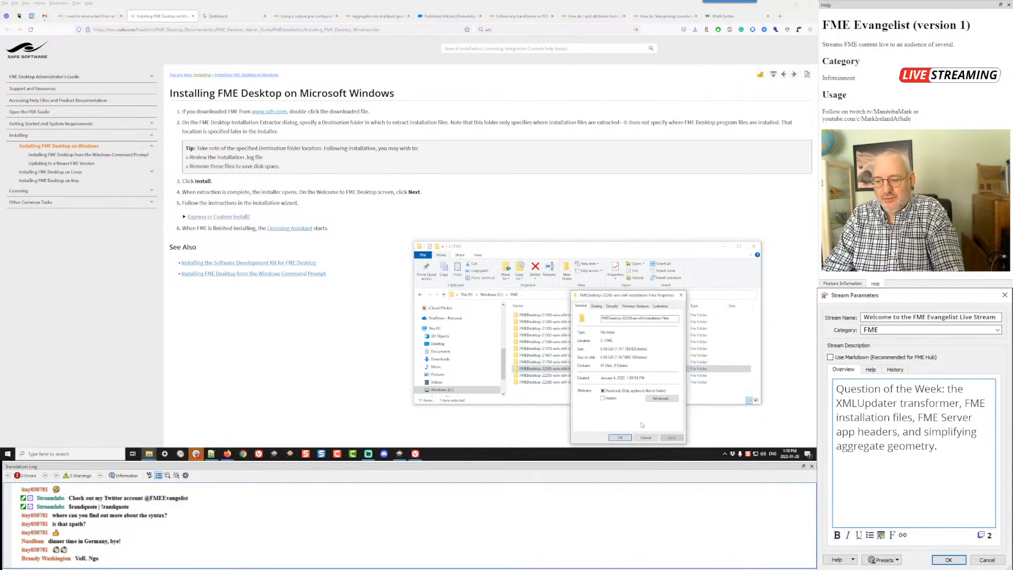
{"action": "left_click", "coordinate": [645, 438]}
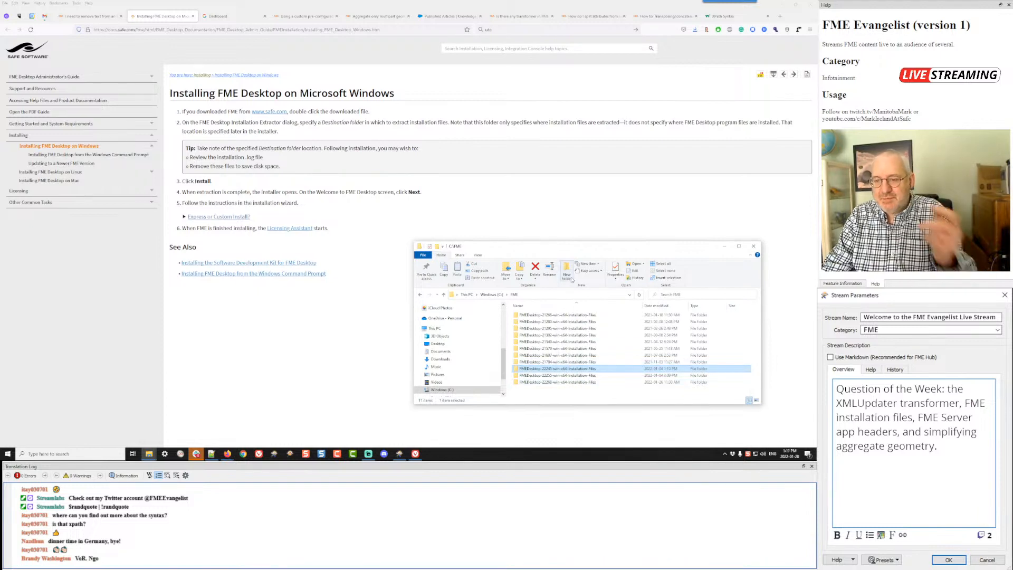
Step: Delete the two FMEDesktop installation-files folders listed just above the last one in C:\FME and put File Explorer away
{"action": "left_click_drag", "start_coordinate": [570, 256], "coordinate": [523, 120]}
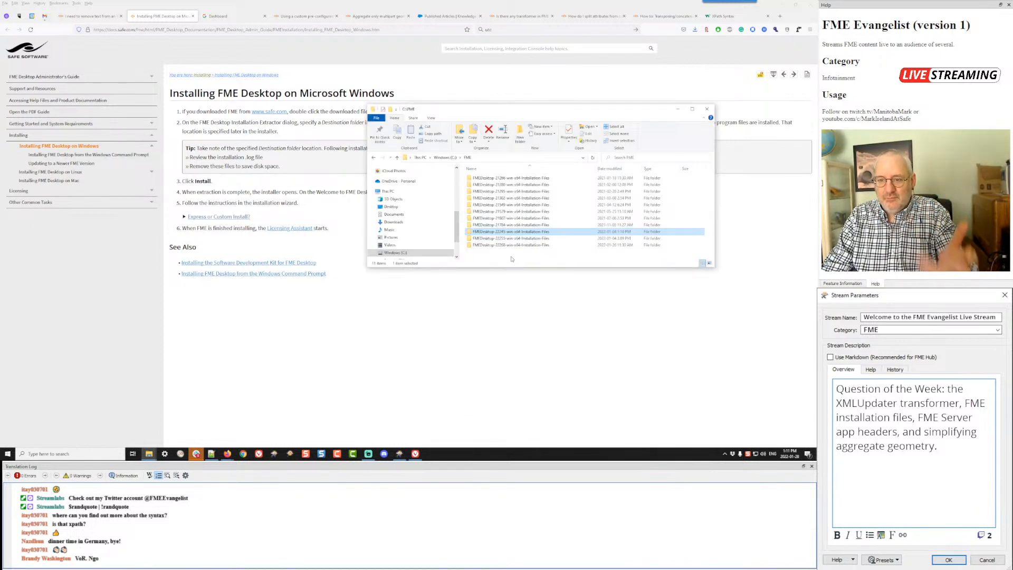
{"action": "left_click", "coordinate": [502, 245]}
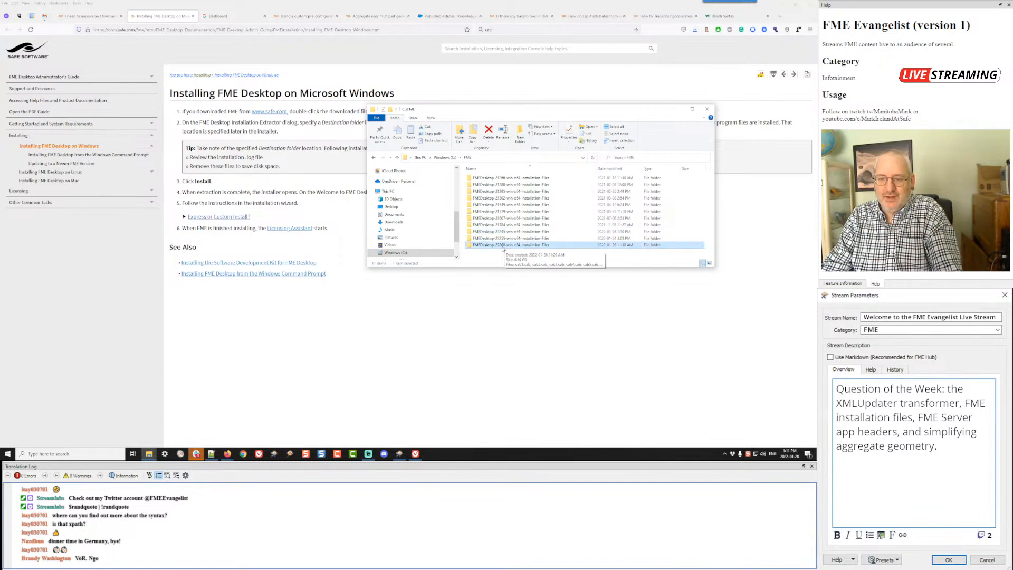
{"action": "left_click", "coordinate": [501, 238]}
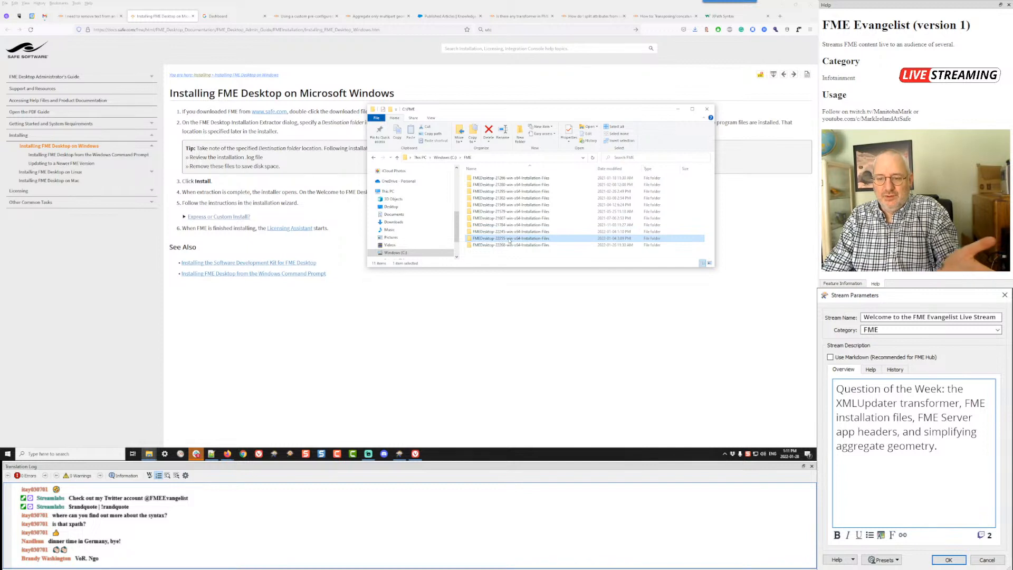
{"action": "left_click", "coordinate": [503, 233]}
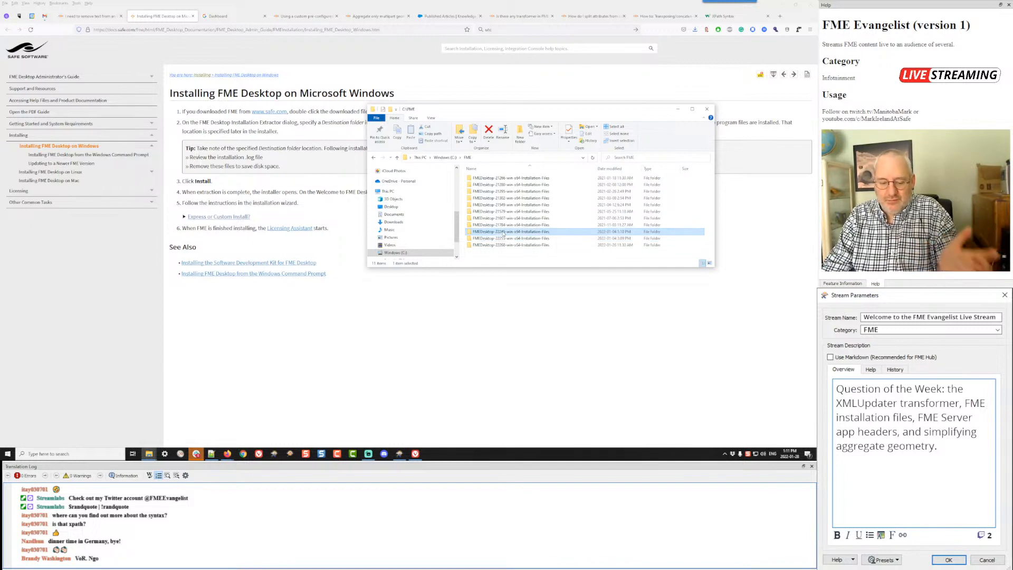
{"action": "left_click", "coordinate": [499, 239], "text": "shift"}
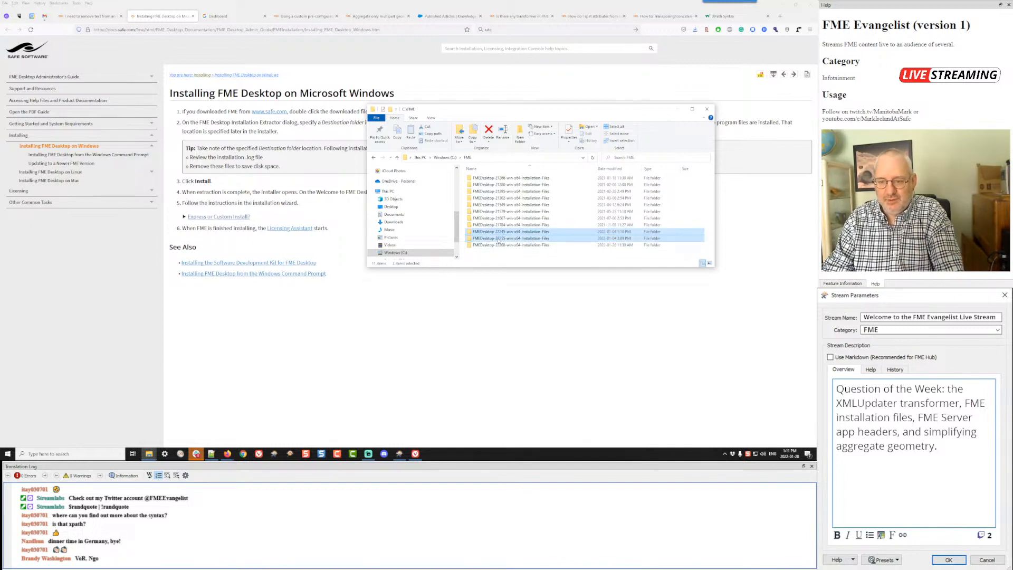
{"action": "key", "text": "Delete"}
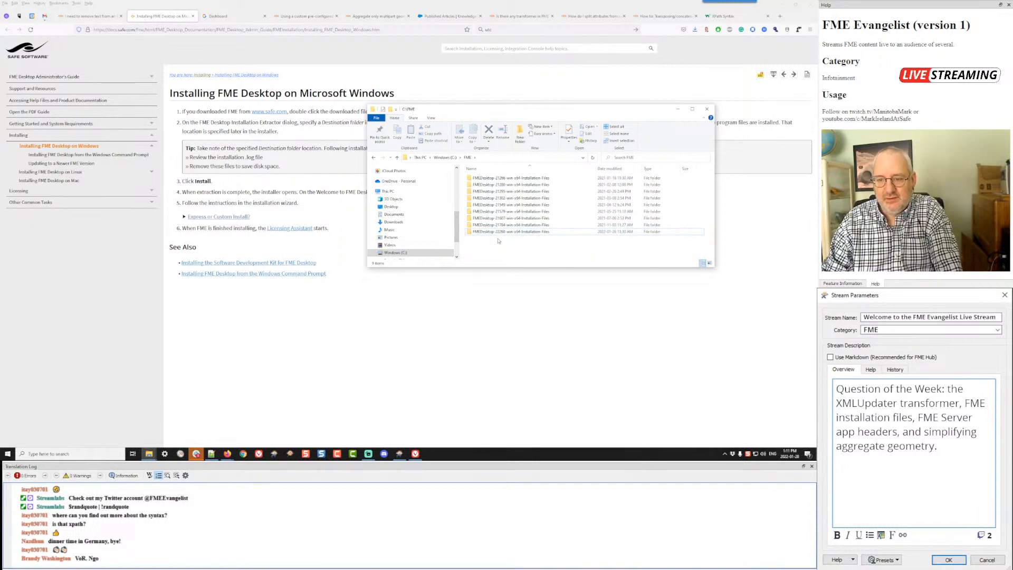
{"action": "left_click", "coordinate": [511, 235]}
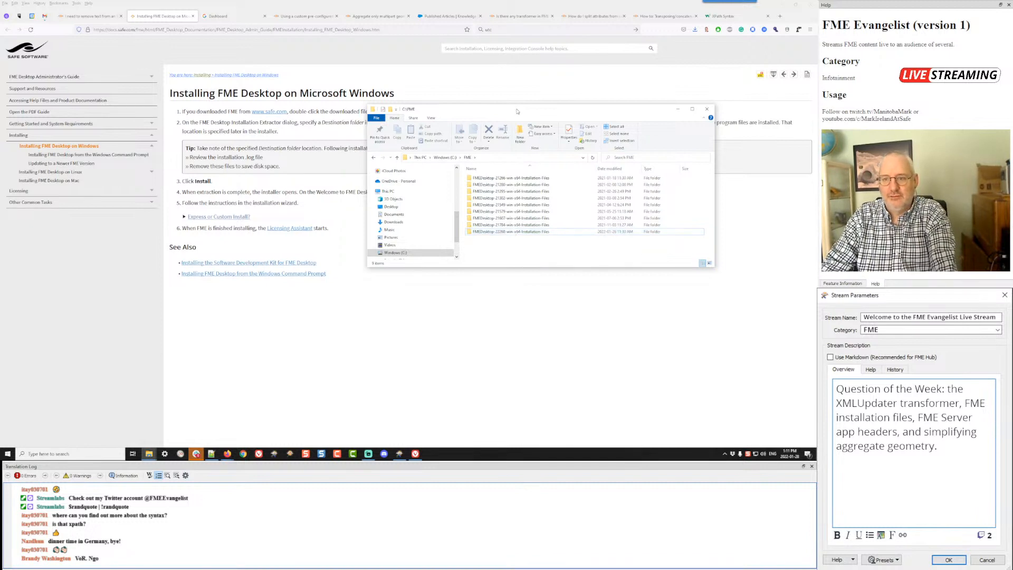
{"action": "left_click", "coordinate": [679, 109]}
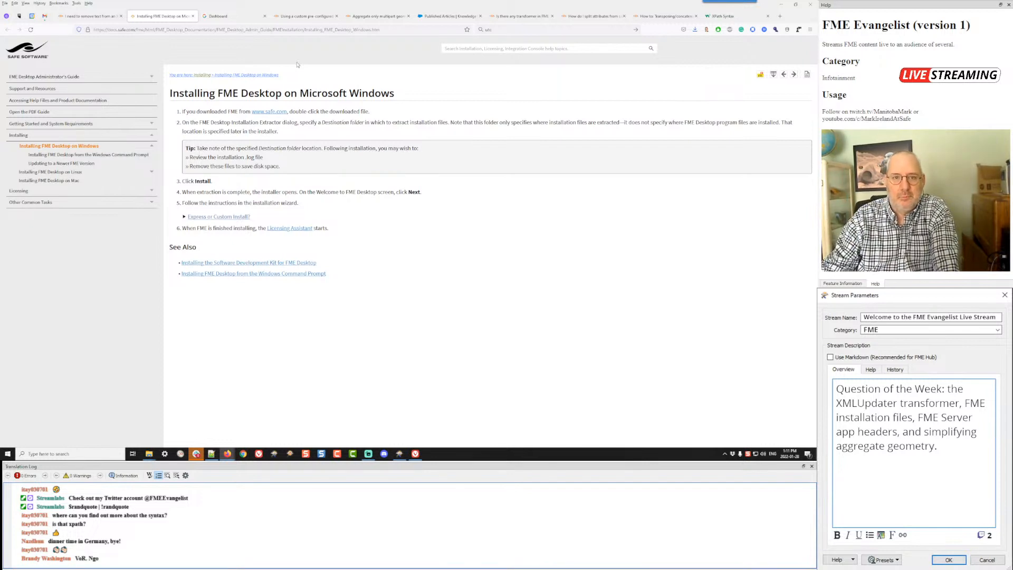
Step: Open the question about a custom pre-configured header/footer for FME Server workspace apps and view its attached screenshot enlarged
{"action": "left_click", "coordinate": [305, 17]}
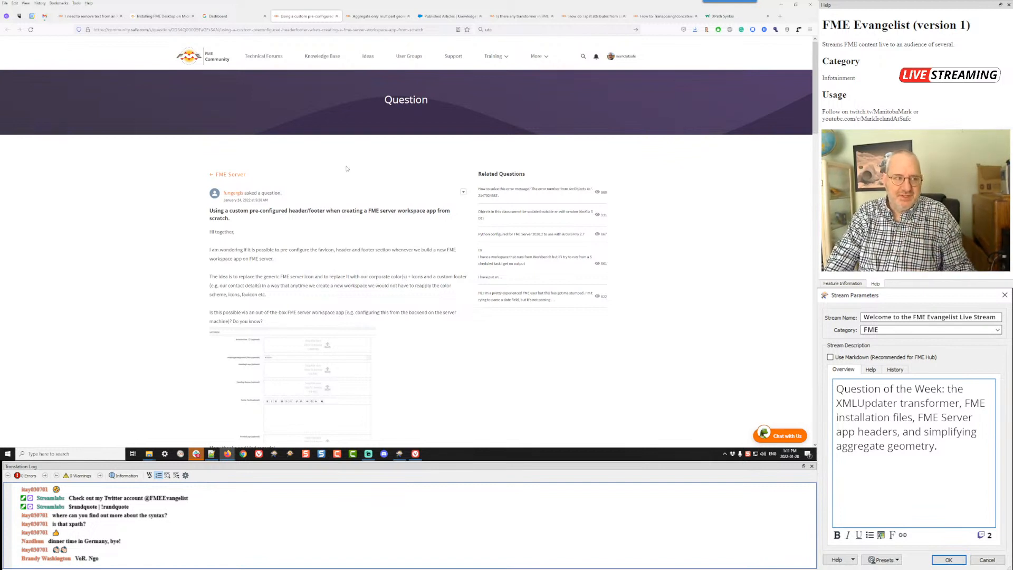
{"action": "scroll", "coordinate": [347, 169], "scroll_direction": "down", "scroll_amount": 1}
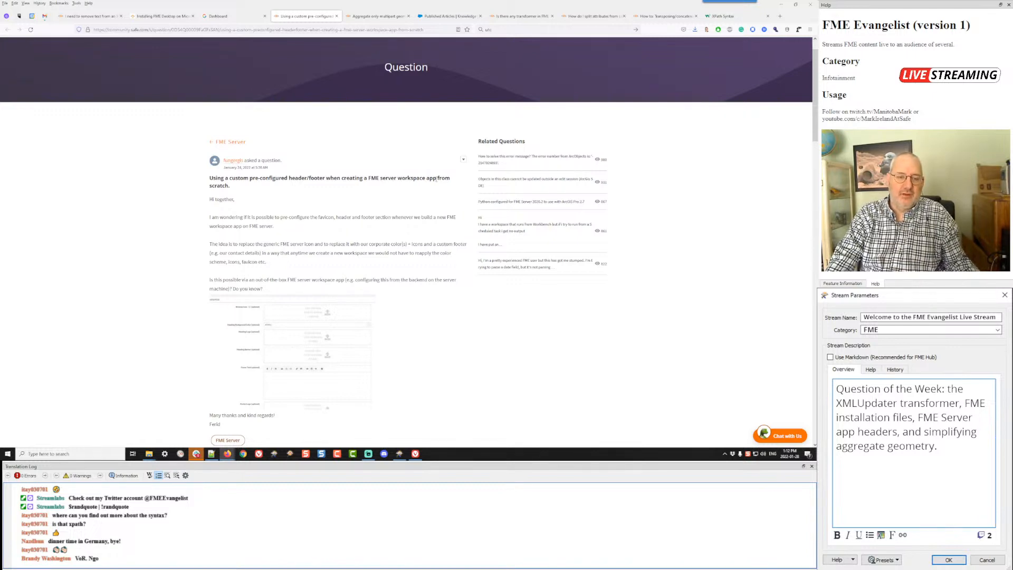
{"action": "scroll", "coordinate": [426, 213], "scroll_direction": "down", "scroll_amount": 3}
{"action": "left_click", "coordinate": [323, 227]}
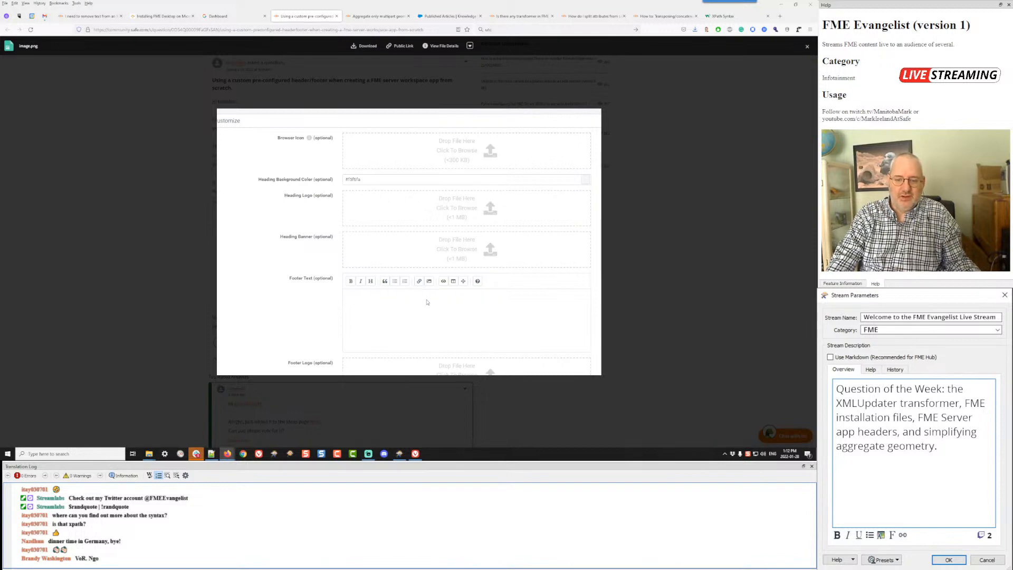
{"action": "left_click", "coordinate": [132, 252]}
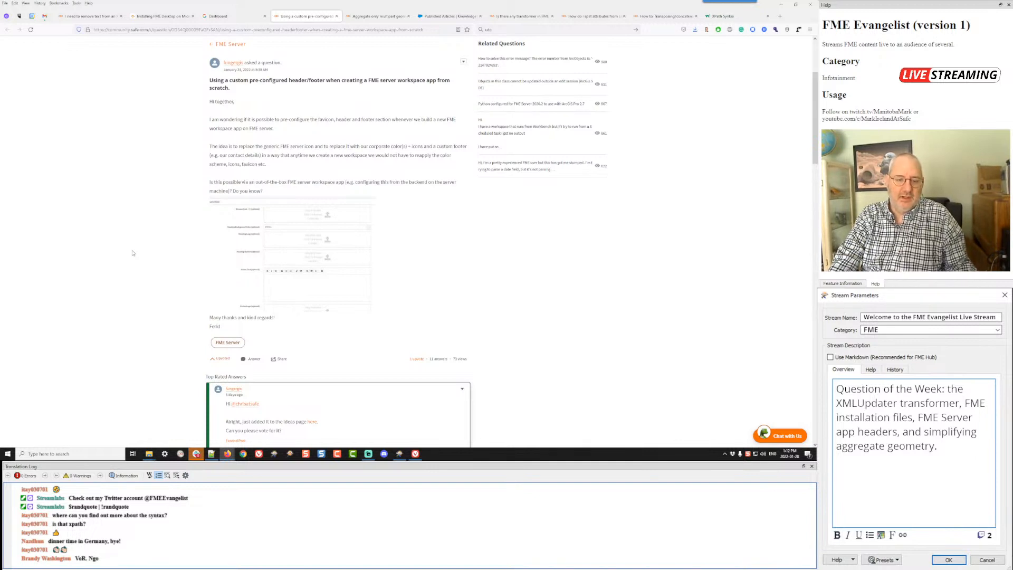
Step: Open the idea linked in the top-rated answer in a new tab and read its description
{"action": "scroll", "coordinate": [133, 253], "scroll_direction": "down", "scroll_amount": 5}
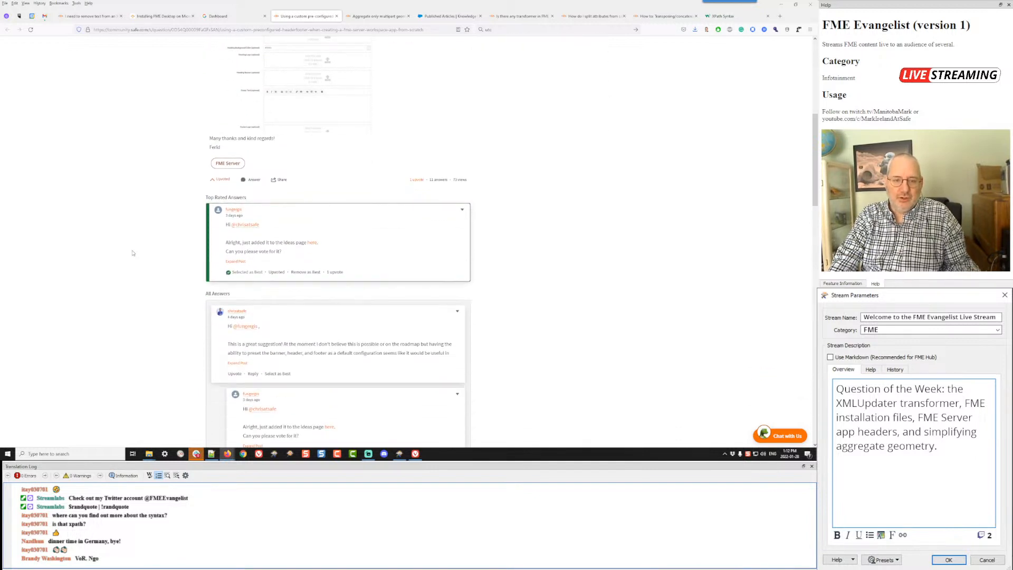
{"action": "middle_click", "coordinate": [313, 244]}
{"action": "left_click", "coordinate": [352, 17]}
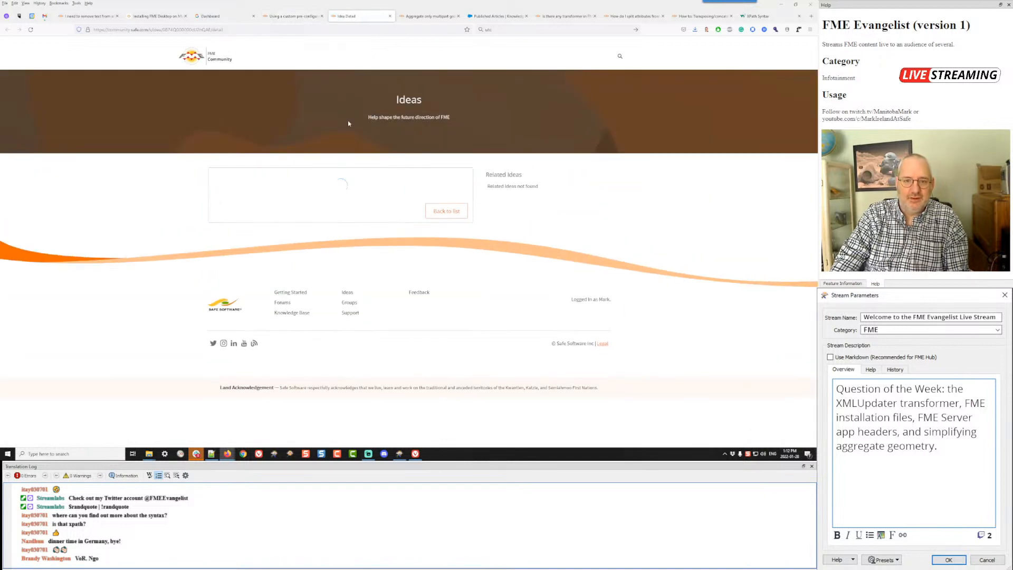
{"action": "scroll", "coordinate": [364, 185], "scroll_direction": "down", "scroll_amount": 2}
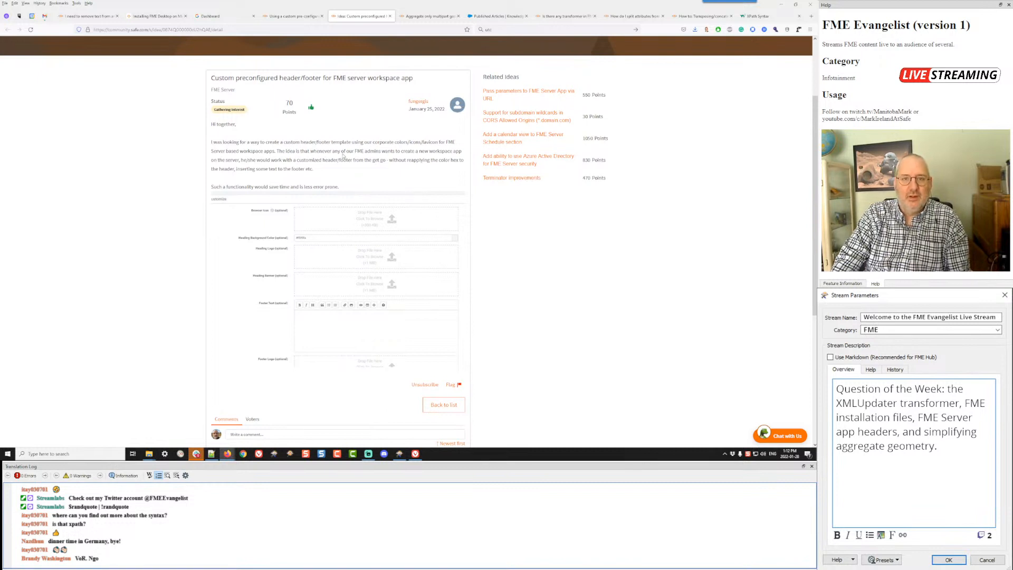
Step: Return to the header/footer question and read the replies about branding FME Server with a custom logo and edited web files
{"action": "left_click", "coordinate": [301, 17]}
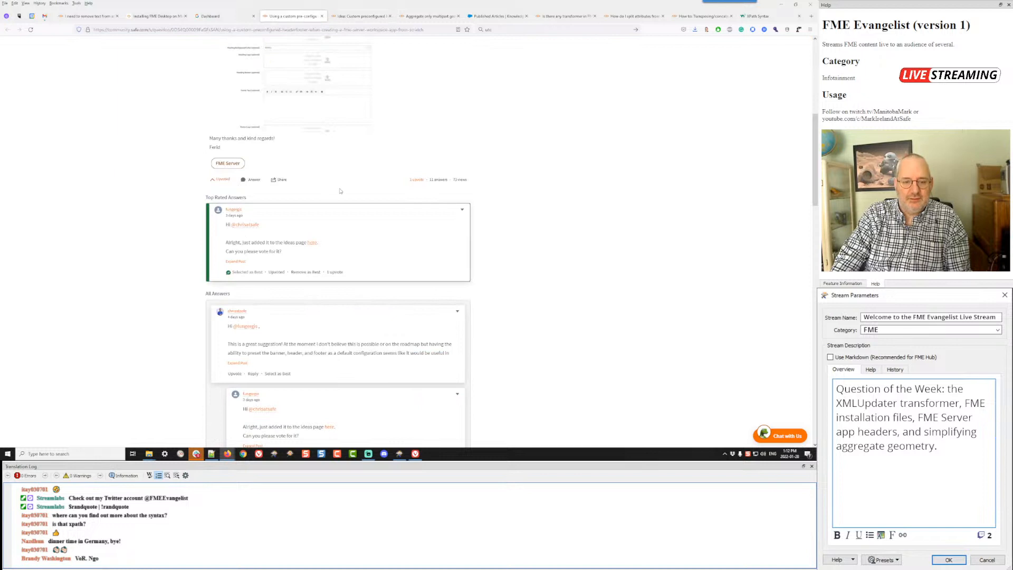
{"action": "scroll", "coordinate": [368, 263], "scroll_direction": "down", "scroll_amount": 2}
{"action": "scroll", "coordinate": [368, 261], "scroll_direction": "down", "scroll_amount": 6}
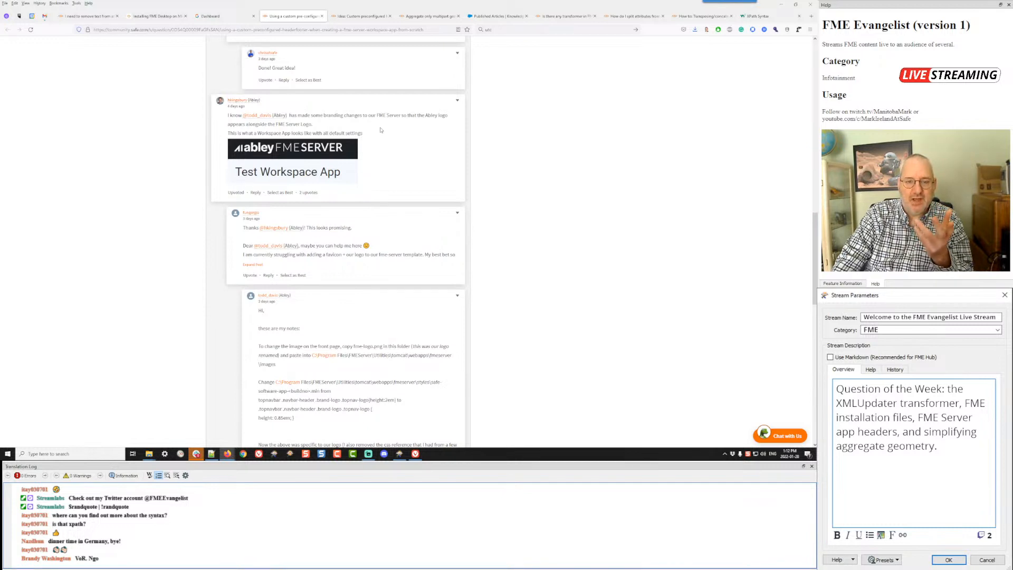
{"action": "scroll", "coordinate": [380, 130], "scroll_direction": "down", "scroll_amount": 1}
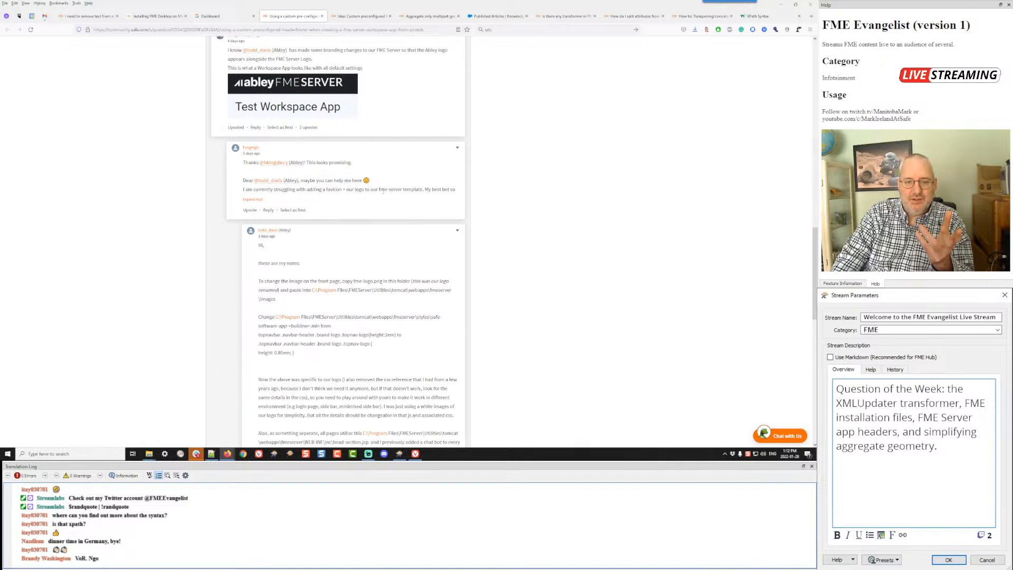
{"action": "scroll", "coordinate": [383, 191], "scroll_direction": "down", "scroll_amount": 2}
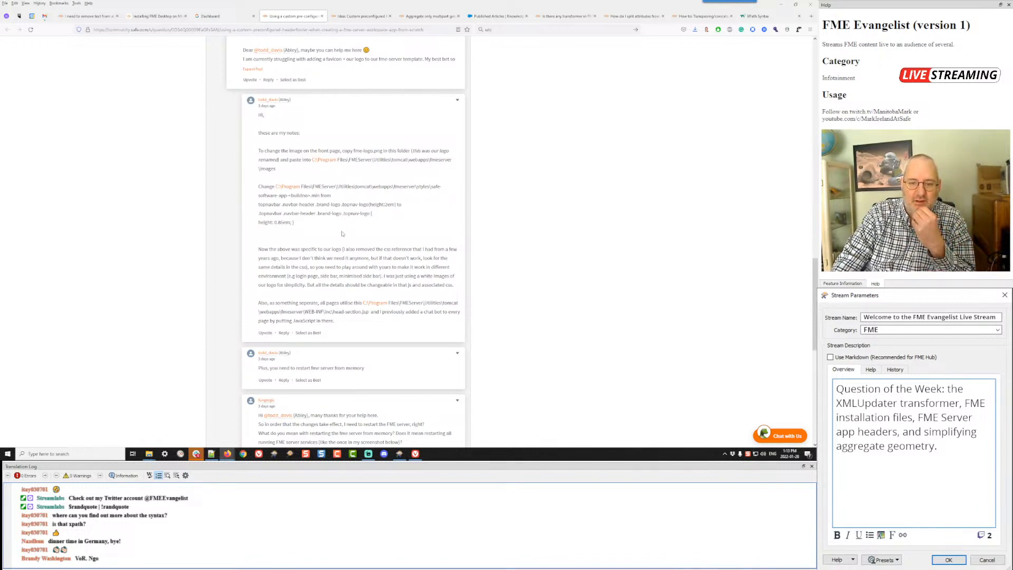
{"action": "scroll", "coordinate": [341, 234], "scroll_direction": "down", "scroll_amount": 5}
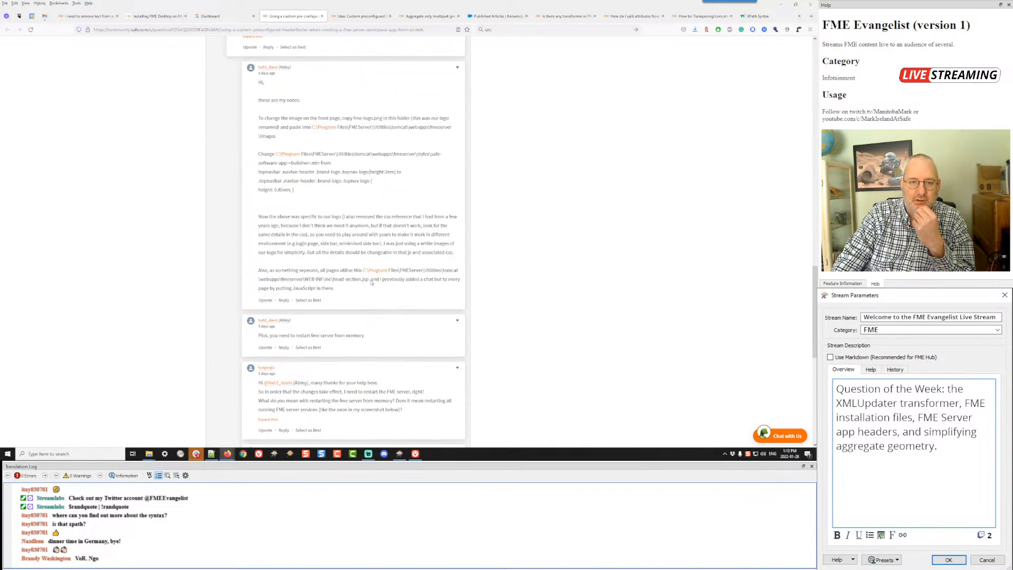
{"action": "scroll", "coordinate": [371, 282], "scroll_direction": "up", "scroll_amount": 8}
{"action": "scroll", "coordinate": [370, 282], "scroll_direction": "up", "scroll_amount": 1}
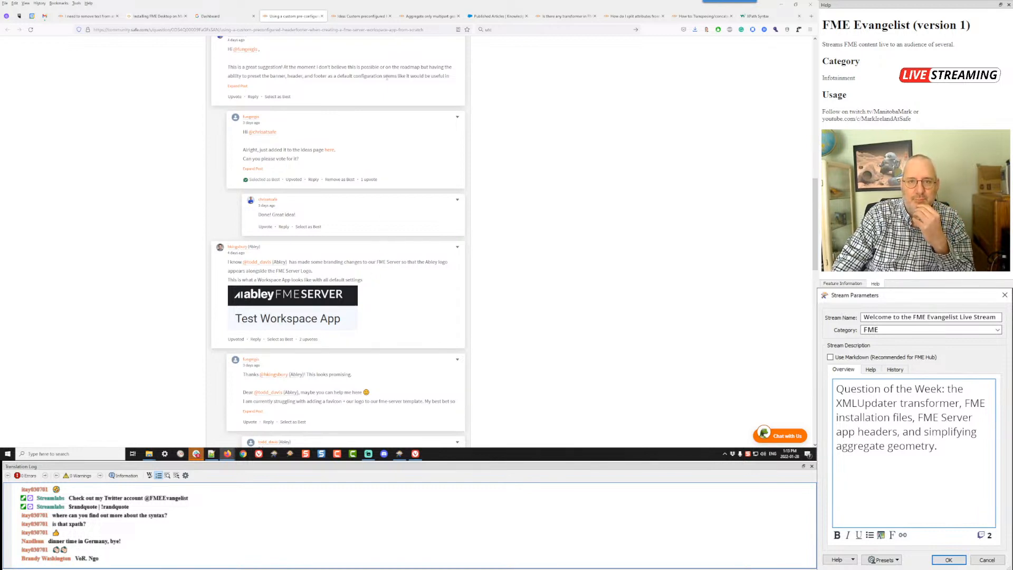
Step: Close the idea page and open the question about aggregating only multipart geometries
{"action": "left_click", "coordinate": [390, 16]}
{"action": "left_click", "coordinate": [359, 16]}
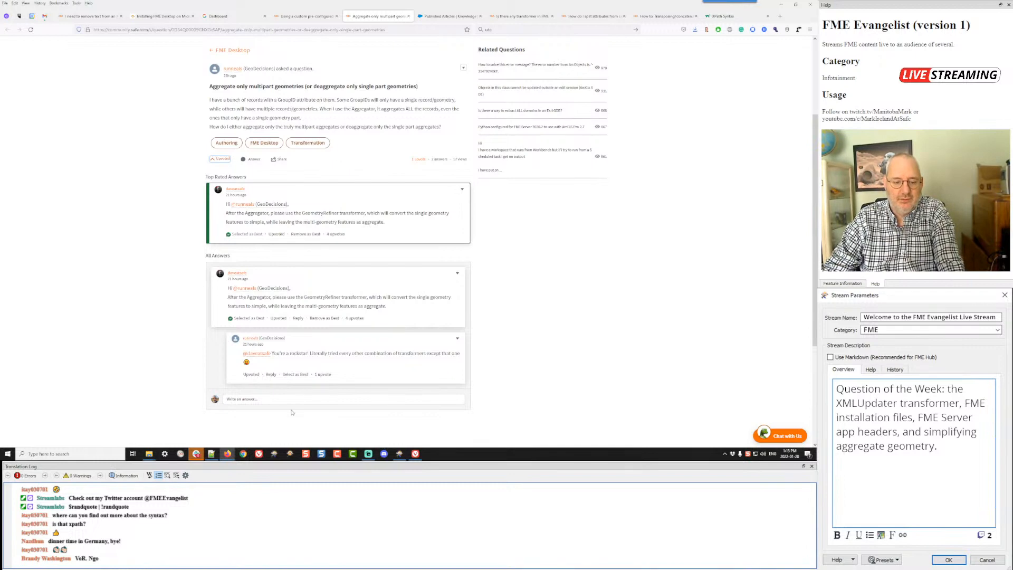
Step: Switch to FME Workbench, add a GeometryRefiner below Creator_2, and check its parameters, accepting them as they are
{"action": "mouse_move", "coordinate": [399, 455]}
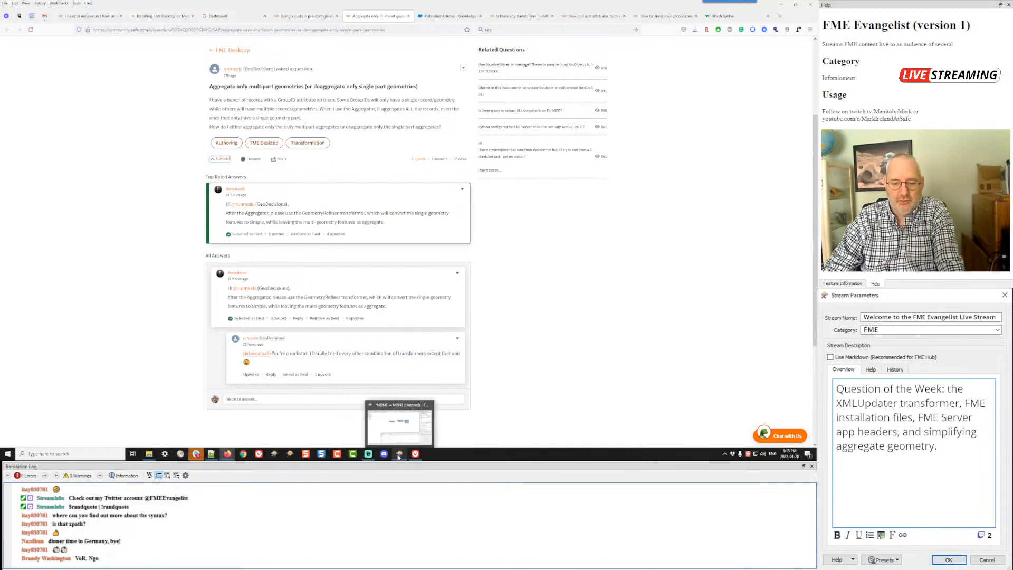
{"action": "left_click", "coordinate": [390, 430]}
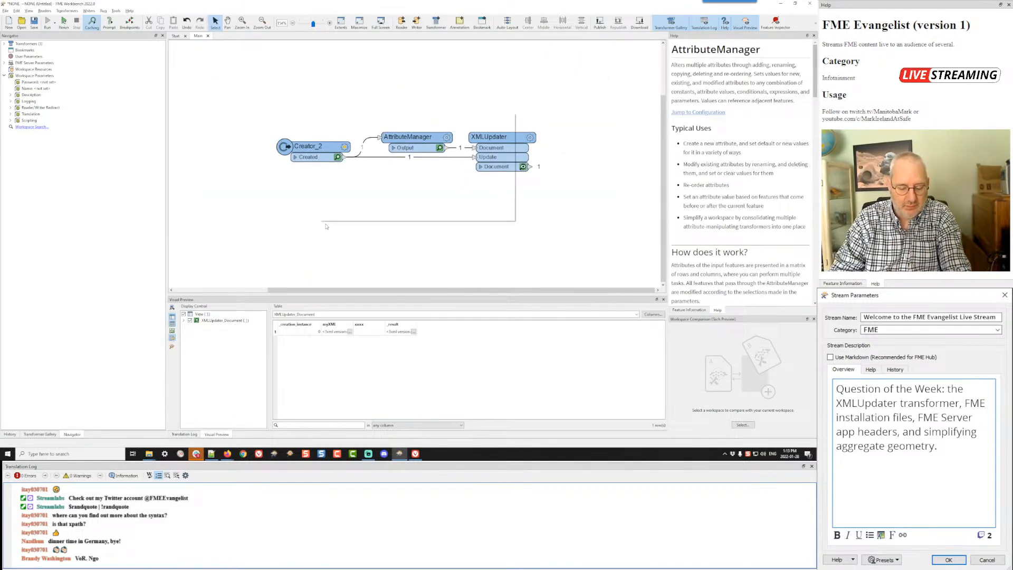
{"action": "type", "text": "tryref"}
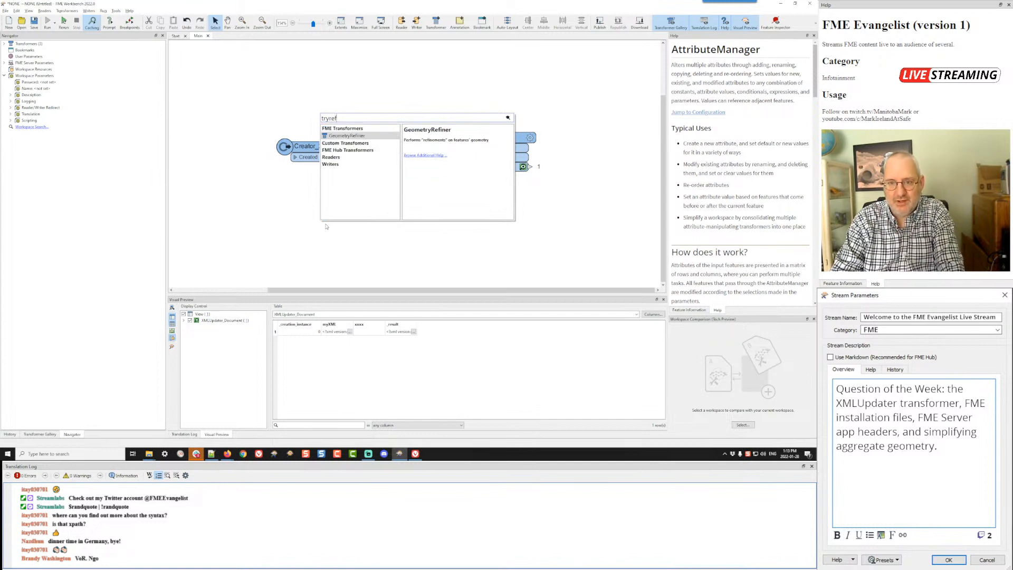
{"action": "key", "text": "Return"}
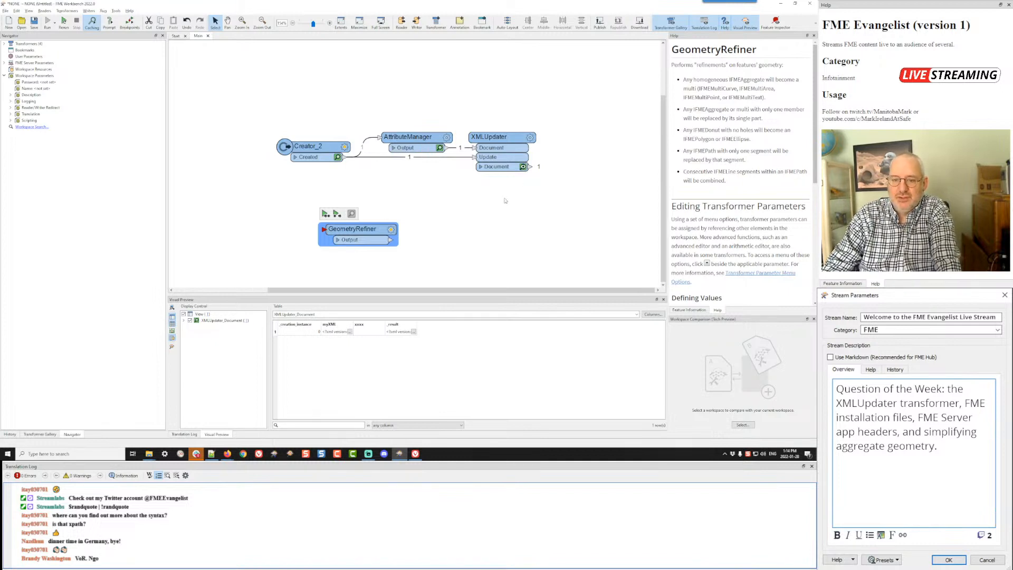
{"action": "left_click", "coordinate": [391, 229]}
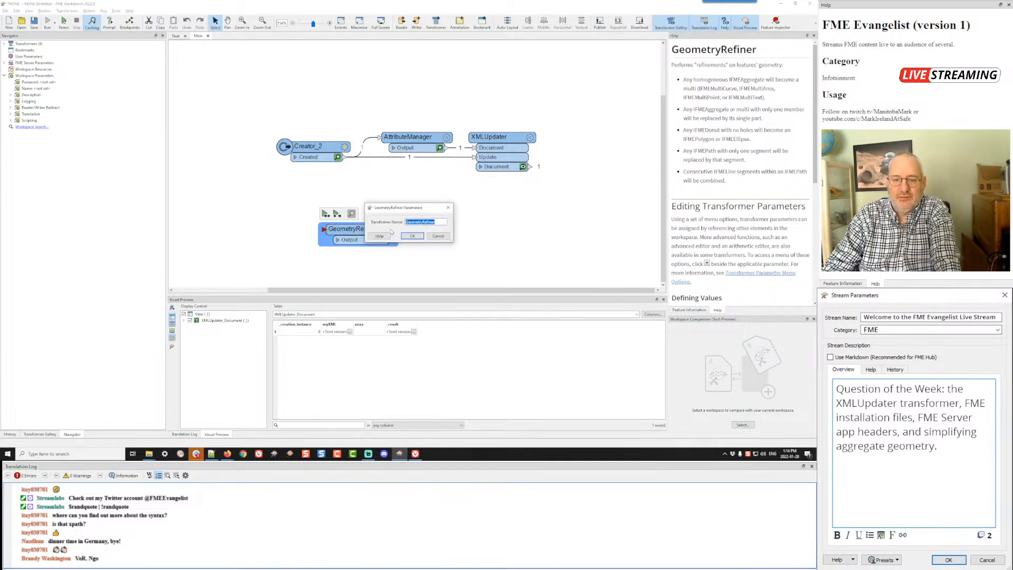
{"action": "left_click", "coordinate": [413, 236]}
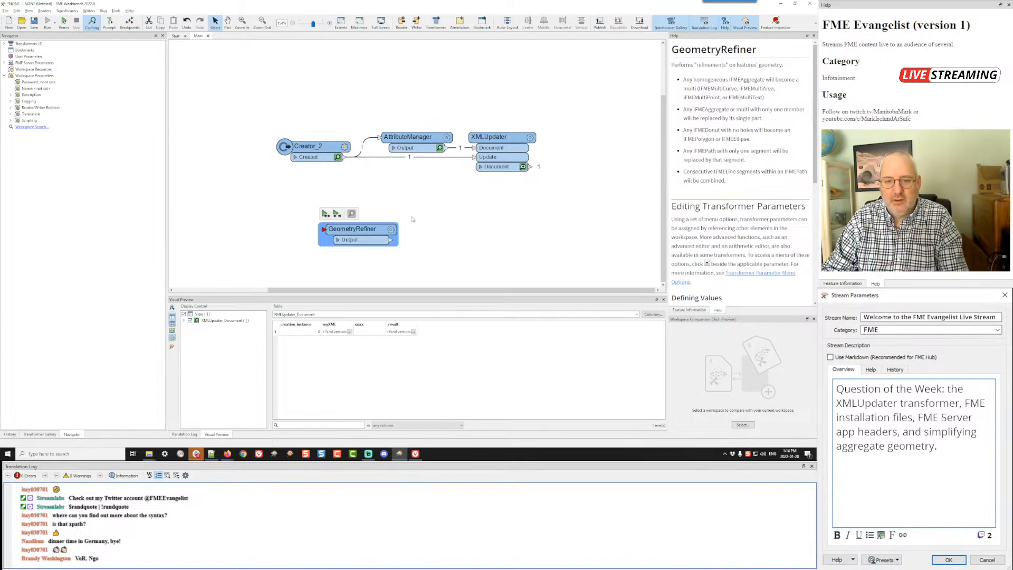
Step: Add an Aggregator above the GeometryRefiner, feed it from Creator_2's Created port, and connect its Aggregate port to the GeometryRefiner
{"action": "left_click", "coordinate": [418, 181]}
{"action": "type", "text": "crea"}
{"action": "key", "text": "Return"}
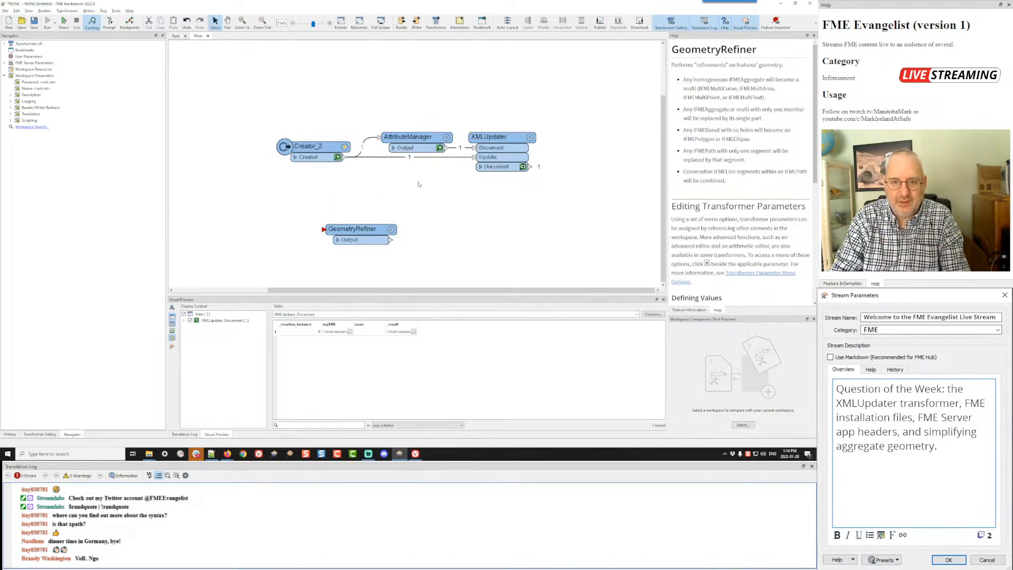
{"action": "left_click_drag", "start_coordinate": [344, 157], "coordinate": [417, 187]}
{"action": "left_click_drag", "start_coordinate": [447, 148], "coordinate": [323, 230]}
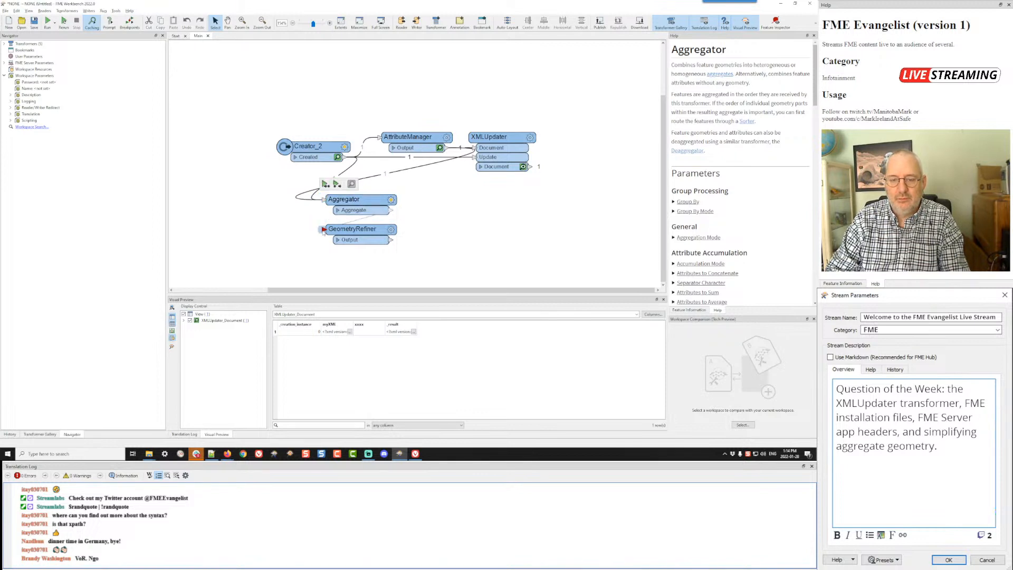
{"action": "left_click_drag", "start_coordinate": [447, 160], "coordinate": [448, 185]}
{"action": "left_click_drag", "start_coordinate": [391, 210], "coordinate": [324, 229]}
Step: Run the workspace and inspect the features cached on the Aggregator's Aggregate port
{"action": "key", "text": "ctrl+r"}
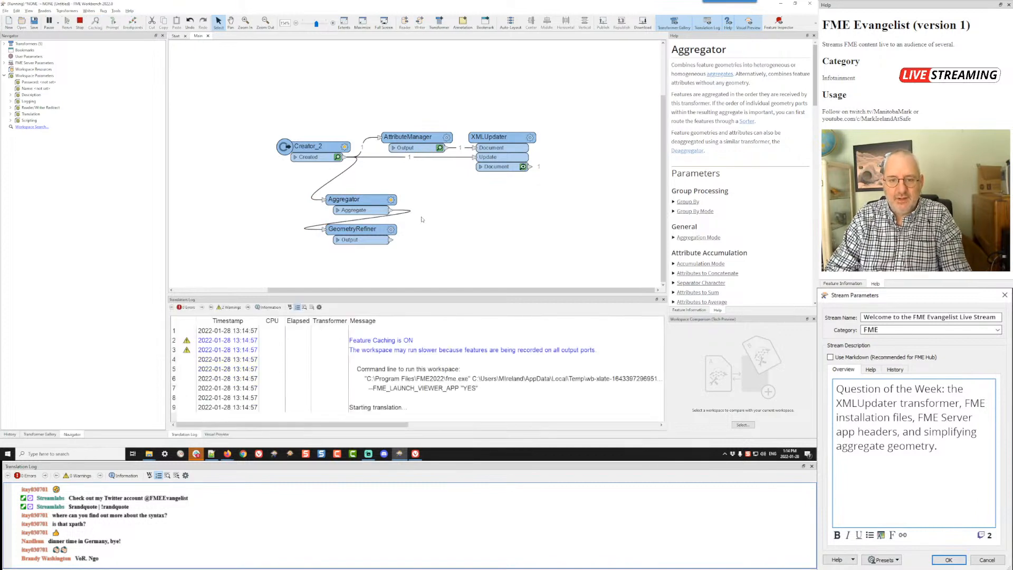
{"action": "left_click", "coordinate": [383, 211]}
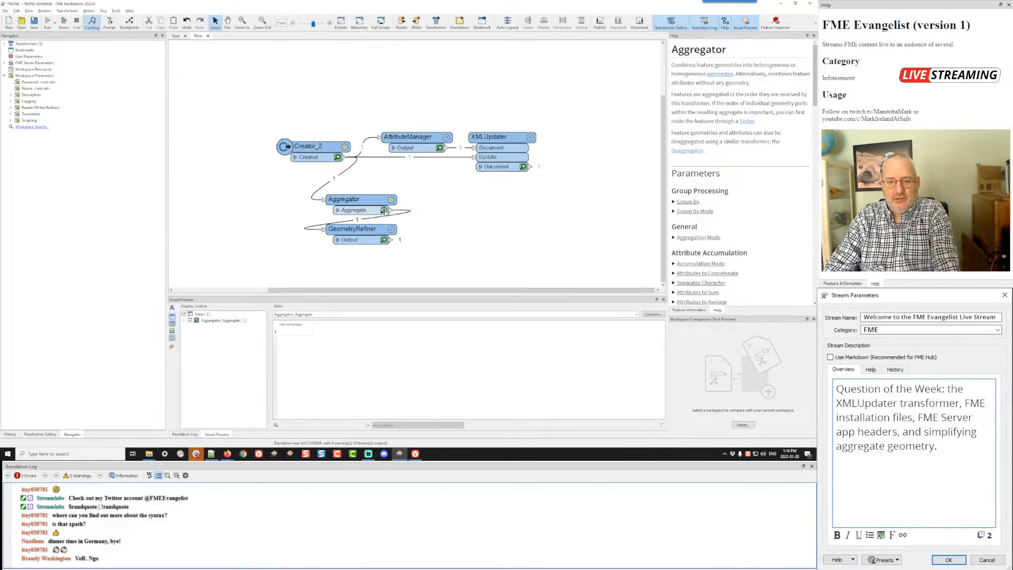
Step: Compare the feature information of the Aggregator's and GeometryRefiner's cached outputs, and check the GeometryRefiner help
{"action": "left_click", "coordinate": [293, 332]}
{"action": "left_click", "coordinate": [694, 310]}
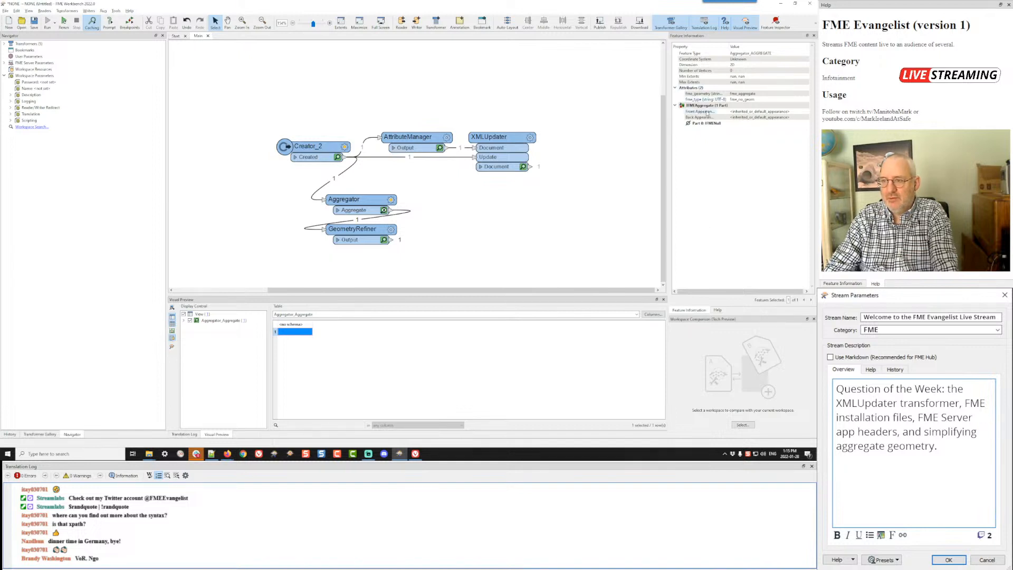
{"action": "left_click", "coordinate": [384, 240]}
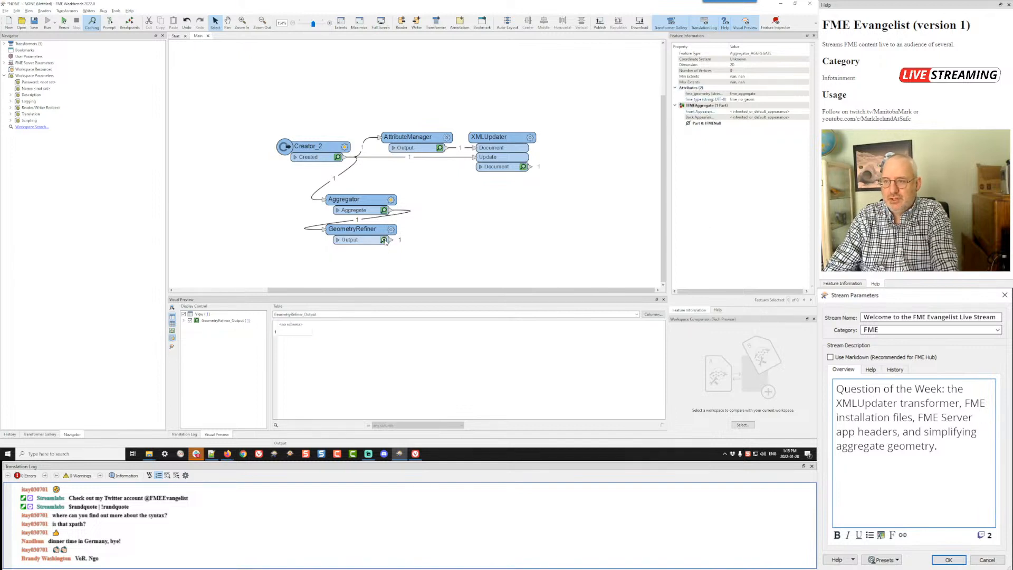
{"action": "left_click", "coordinate": [291, 331]}
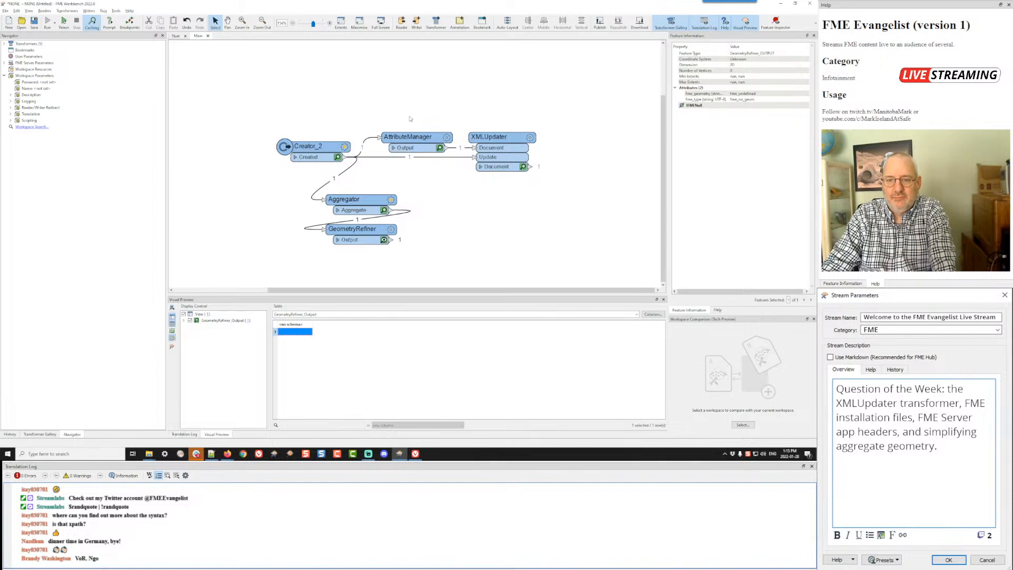
{"action": "left_click", "coordinate": [383, 210]}
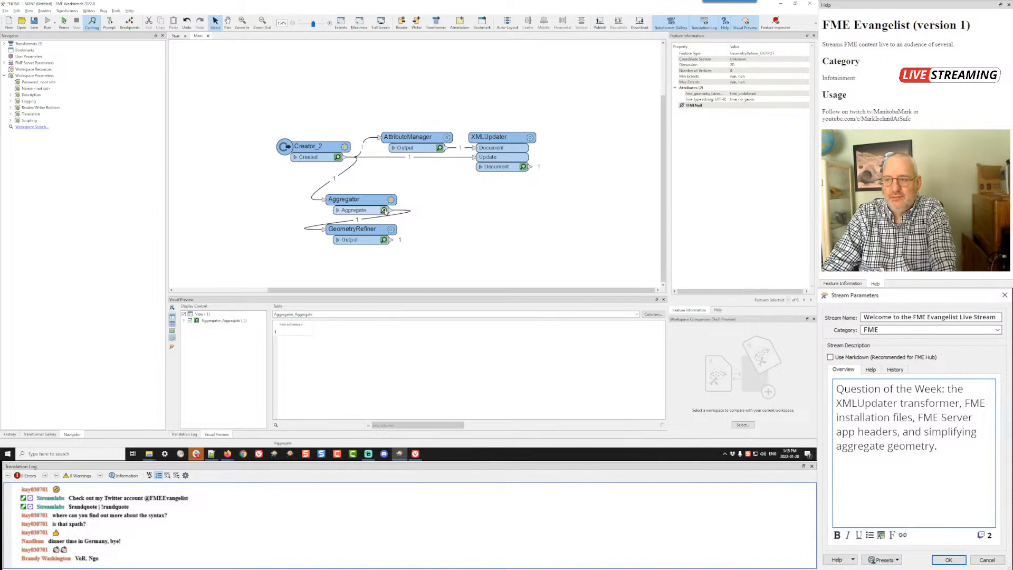
{"action": "left_click", "coordinate": [298, 332]}
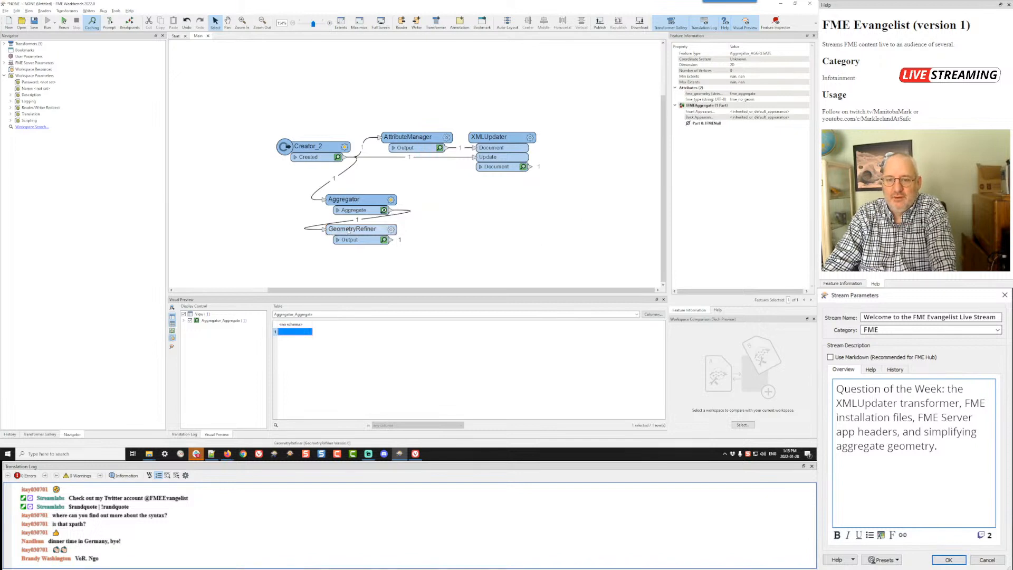
{"action": "left_click", "coordinate": [364, 228]}
{"action": "left_click", "coordinate": [717, 310]}
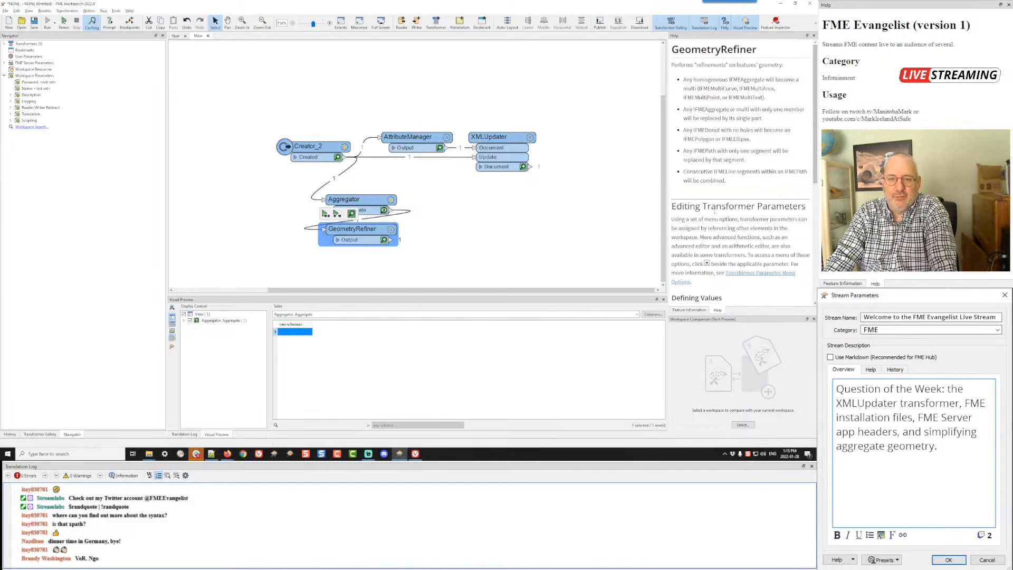
Step: Switch to the browser and skim the questions on removing whitespace, splitting attributes and transposing/concatenating data
{"action": "key", "text": "alt+Tab"}
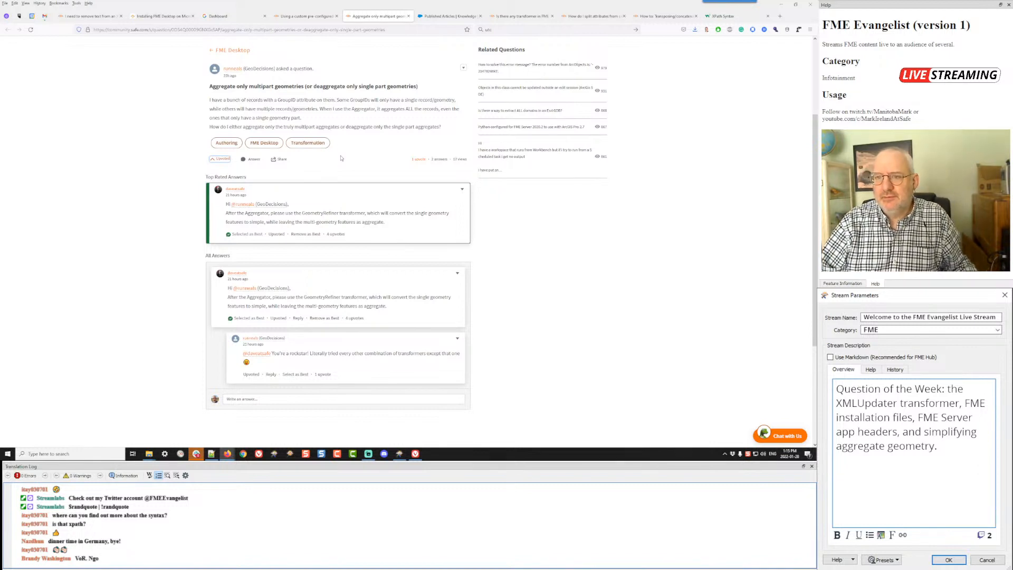
{"action": "left_click", "coordinate": [520, 16]}
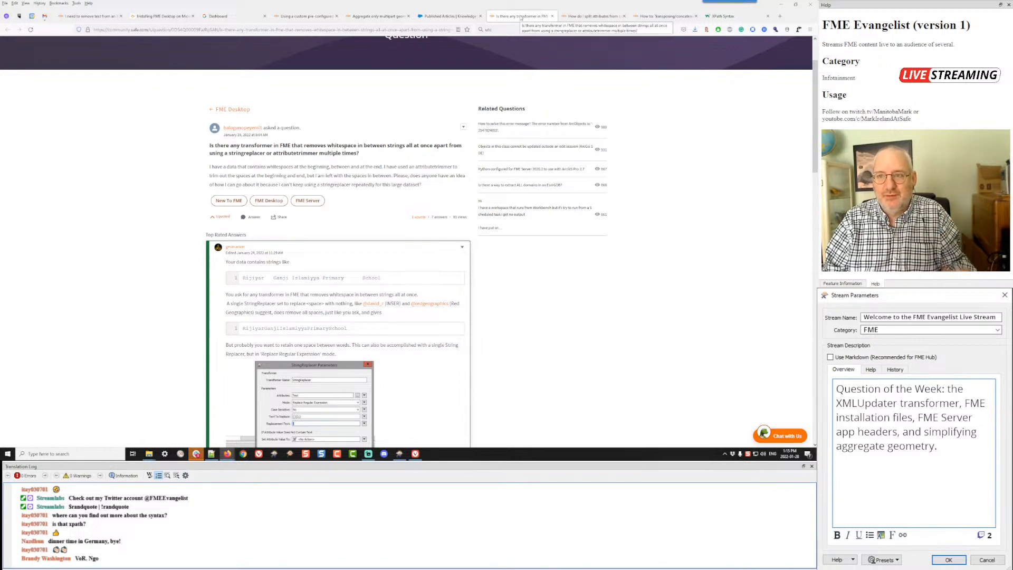
{"action": "left_click", "coordinate": [601, 17]}
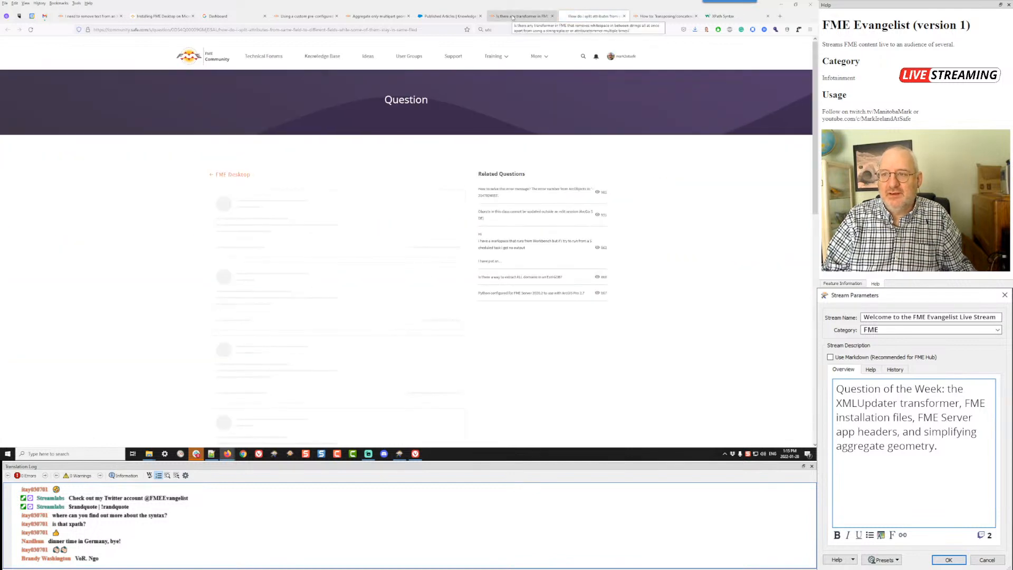
{"action": "left_click", "coordinate": [663, 16]}
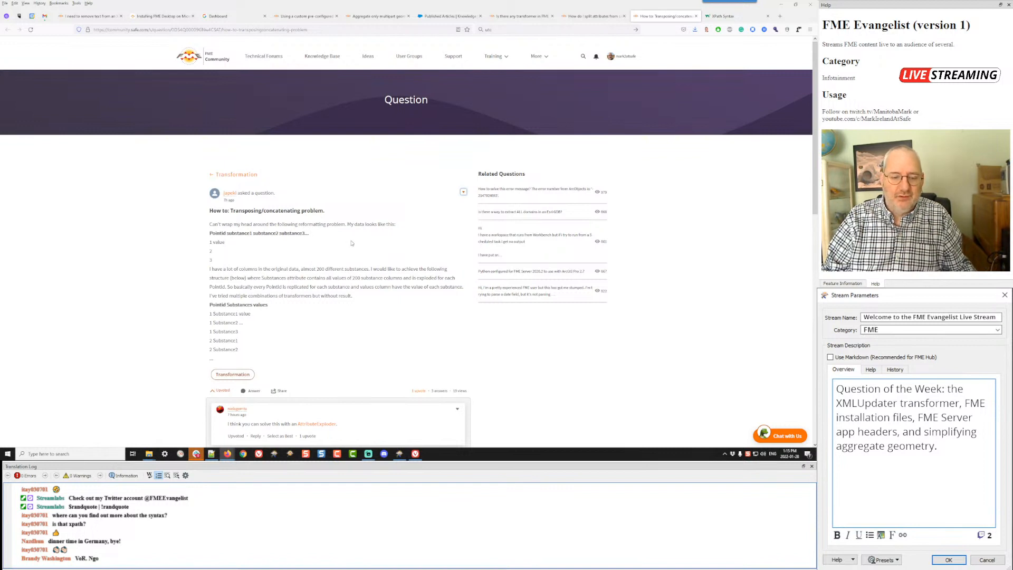
{"action": "scroll", "coordinate": [352, 243], "scroll_direction": "down", "scroll_amount": 3}
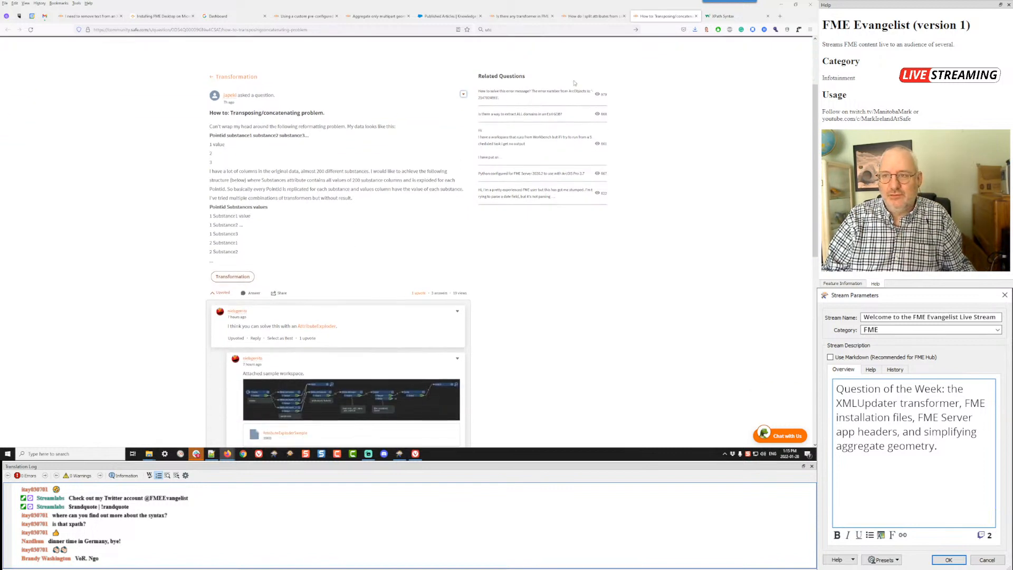
Step: Go back to the whitespace question and examine the gap before "School" in the top-rated answer's sample string
{"action": "left_click", "coordinate": [591, 18]}
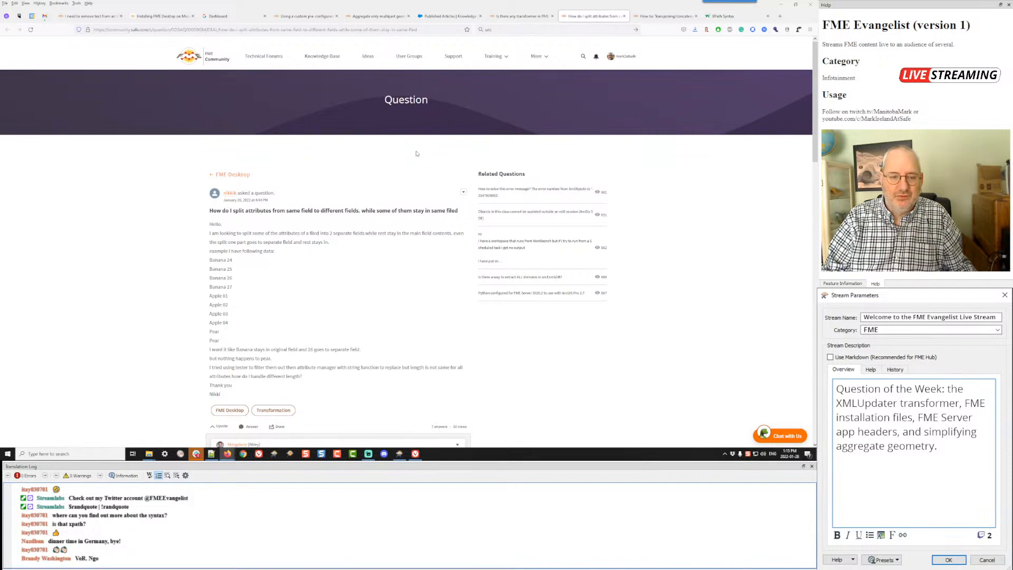
{"action": "left_click", "coordinate": [522, 18]}
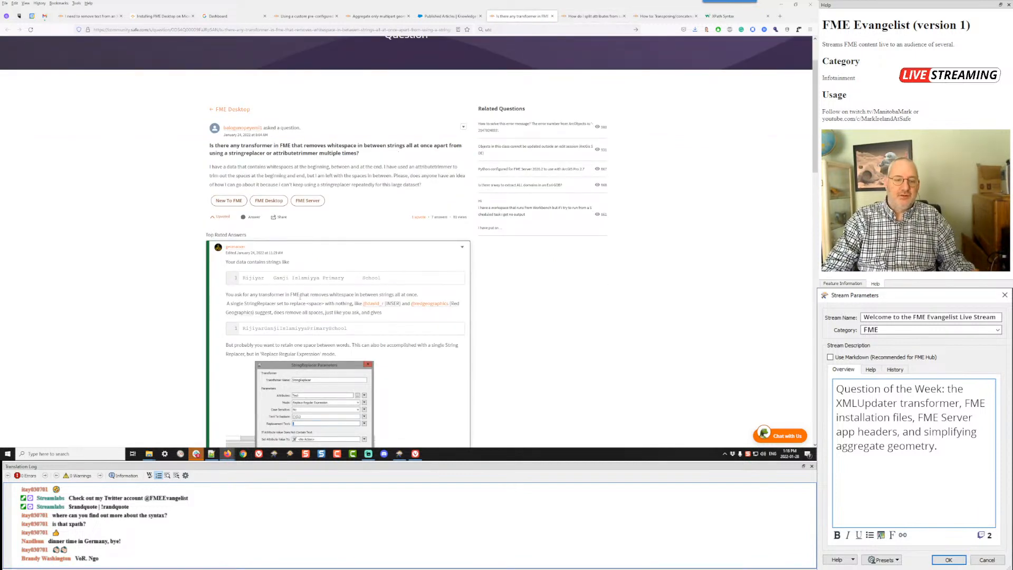
{"action": "left_click_drag", "start_coordinate": [346, 278], "coordinate": [358, 275]}
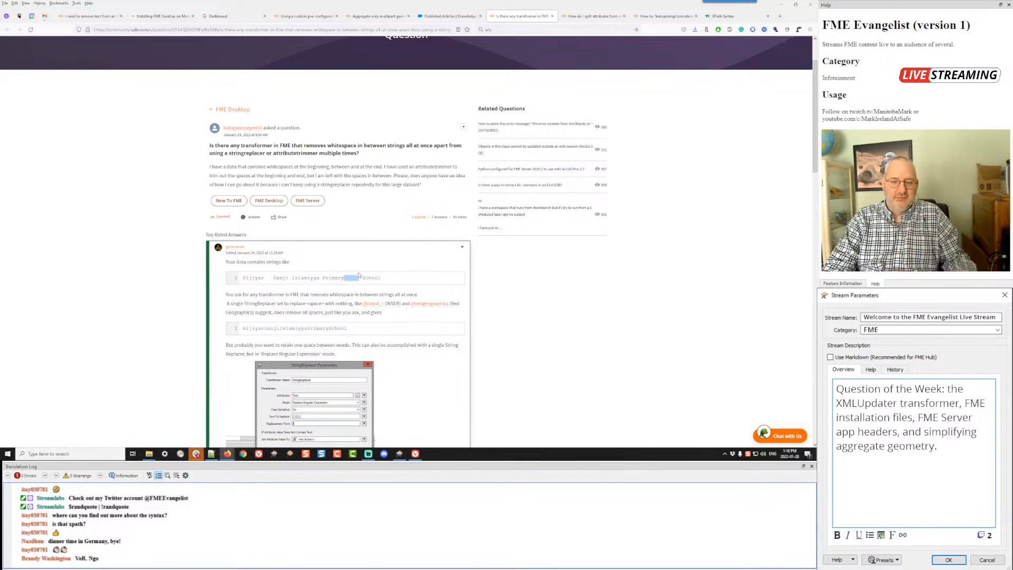
{"action": "left_click", "coordinate": [347, 225]}
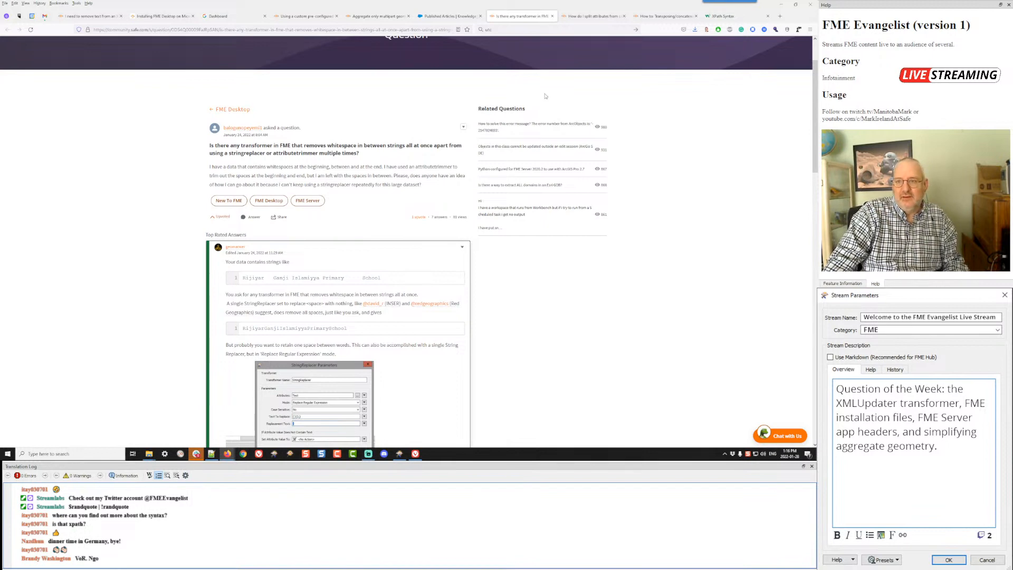
Step: Revisit the attribute-splitting and transposing questions, and return to the whitespace question to highlight the gap between "Primary" and "School"
{"action": "left_click", "coordinate": [593, 16]}
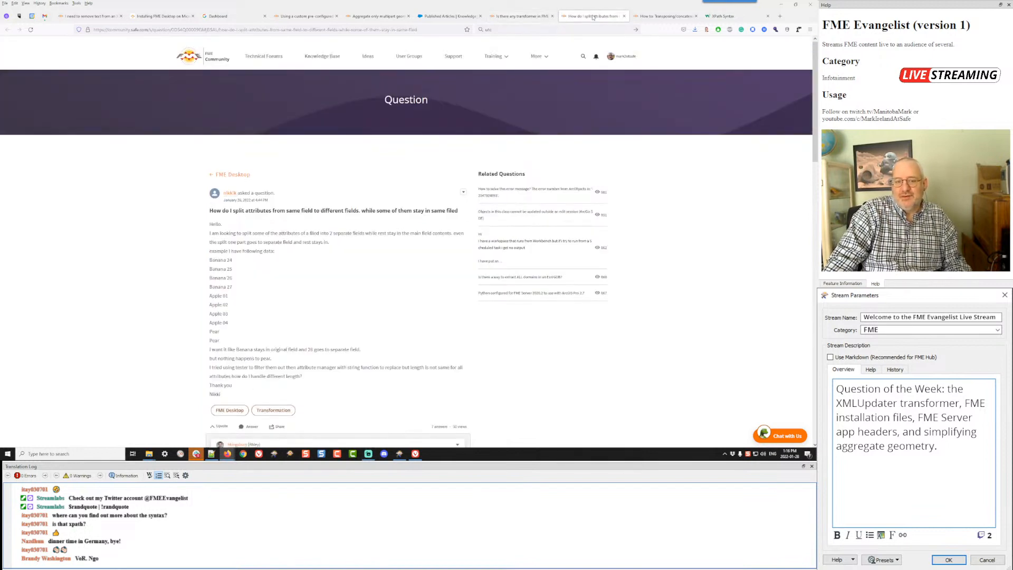
{"action": "left_click", "coordinate": [666, 17]}
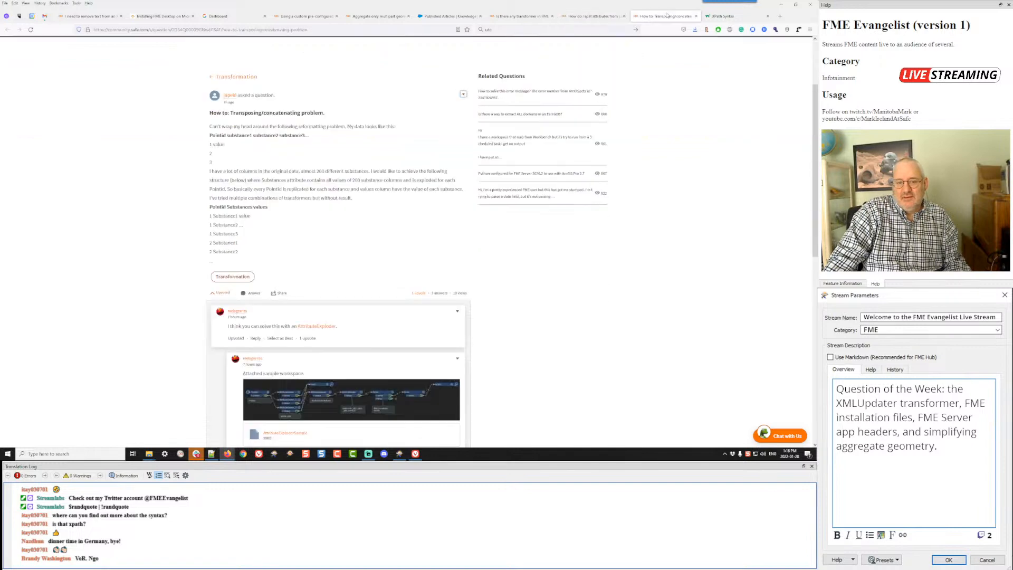
{"action": "left_click", "coordinate": [601, 18]}
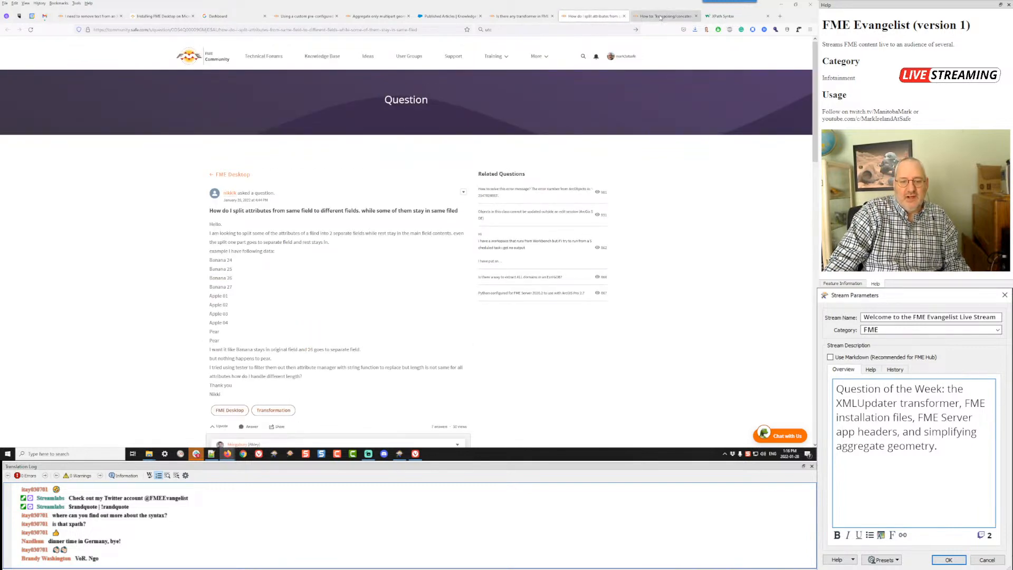
{"action": "left_click", "coordinate": [660, 18]}
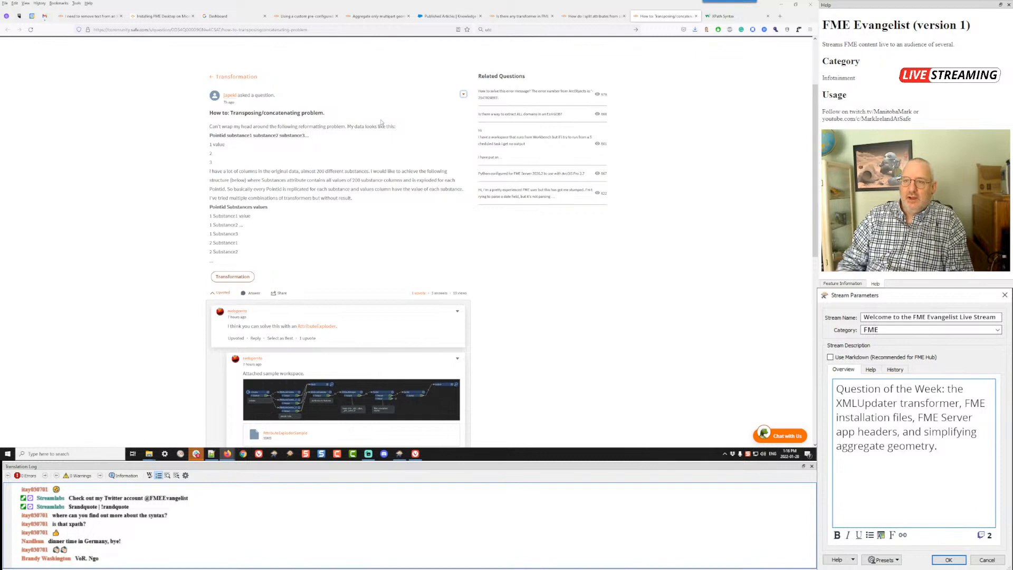
{"action": "left_click", "coordinate": [515, 16]}
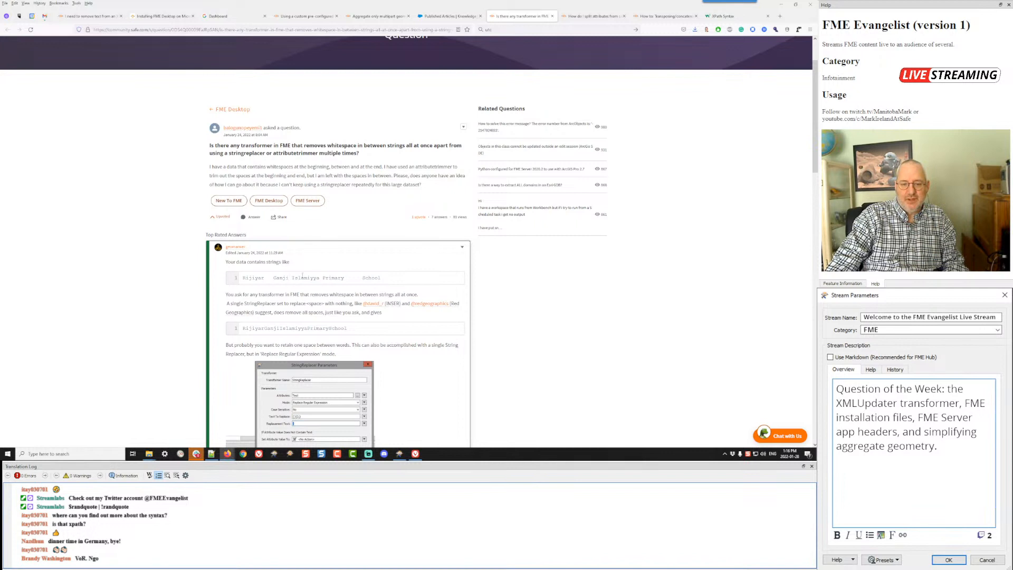
{"action": "left_click_drag", "start_coordinate": [344, 277], "coordinate": [360, 279]}
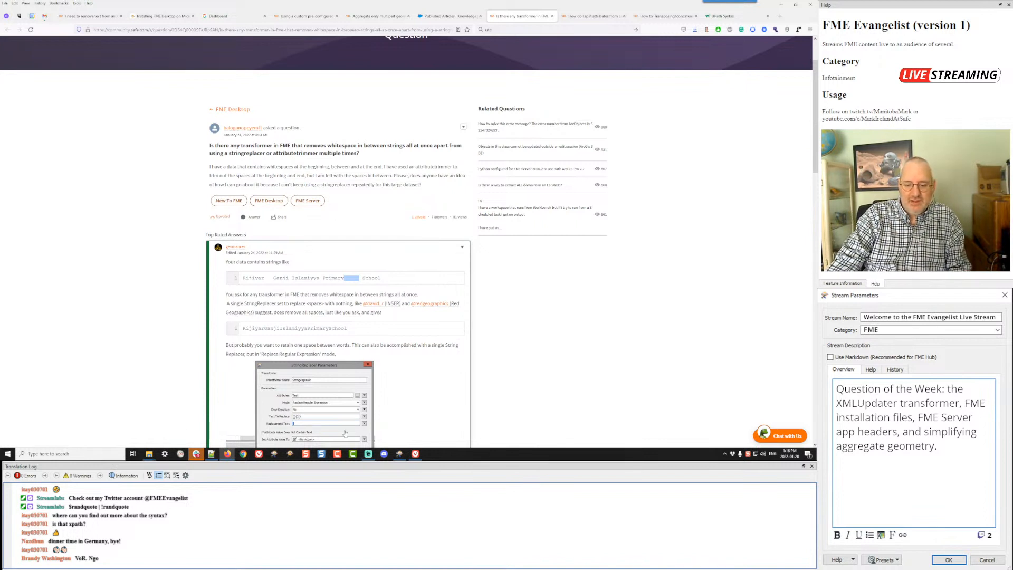
Step: Switch to FME Workbench, add a WhitespaceCharacterFinder above Creator_2, and open its embedded definition for editing
{"action": "left_click", "coordinate": [399, 453]}
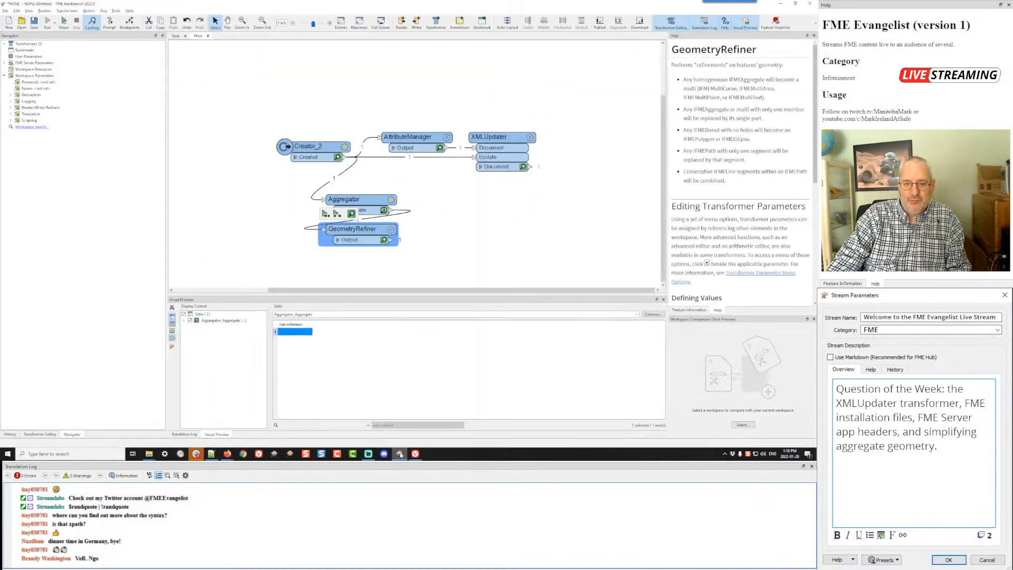
{"action": "type", "text": "white"}
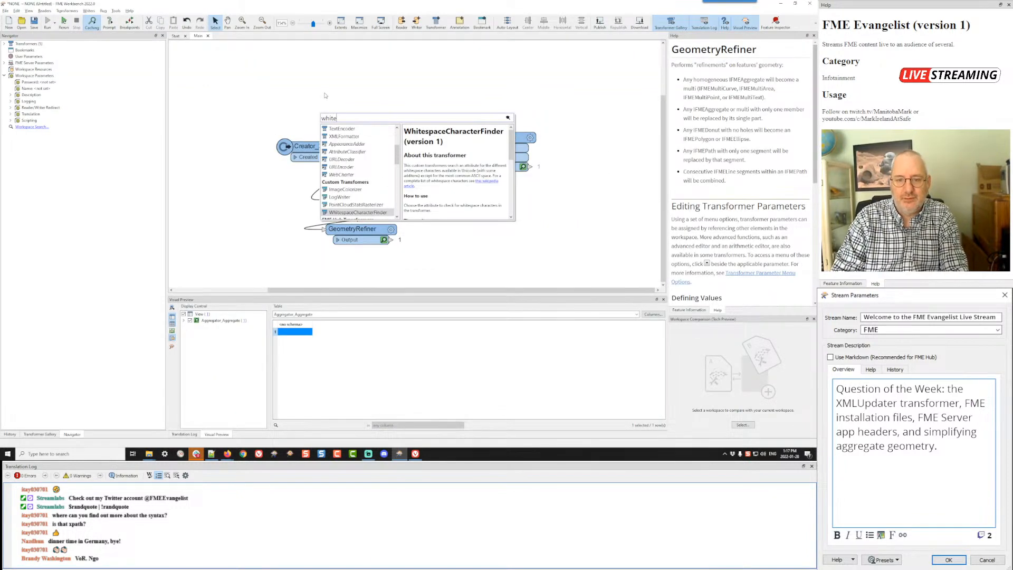
{"action": "key", "text": "Return"}
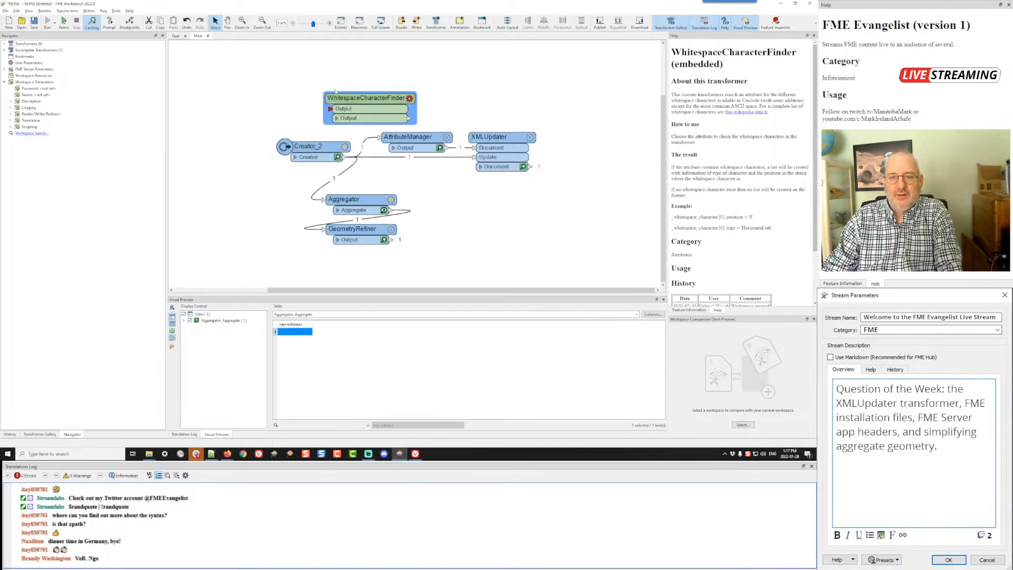
{"action": "right_click", "coordinate": [362, 98]}
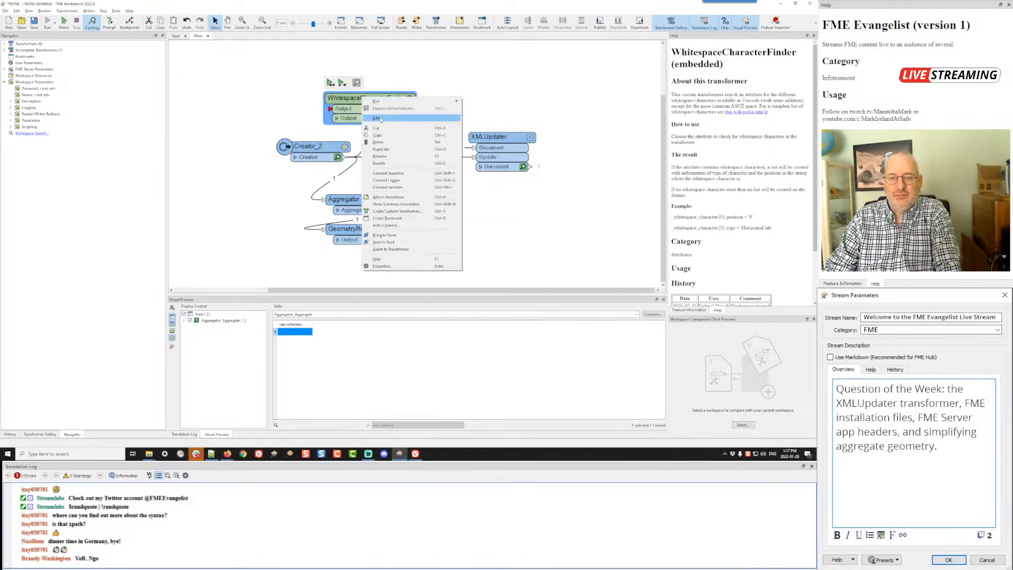
{"action": "left_click", "coordinate": [376, 118]}
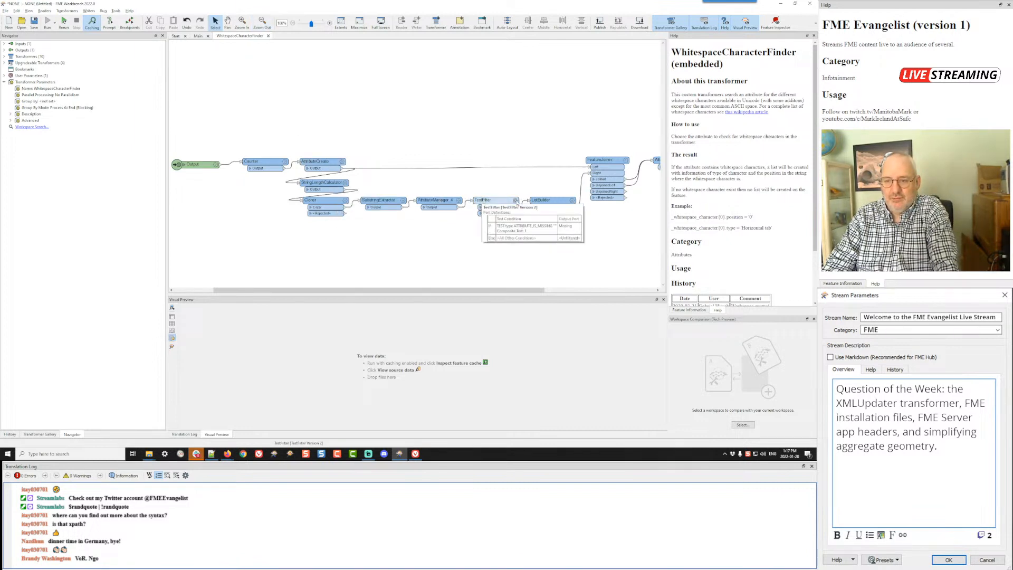
Step: Check the parameters of the TestFilter and the SubstringExtractor inside the WhitespaceCharacterFinder, leaving both without changes
{"action": "double_click", "coordinate": [481, 200]}
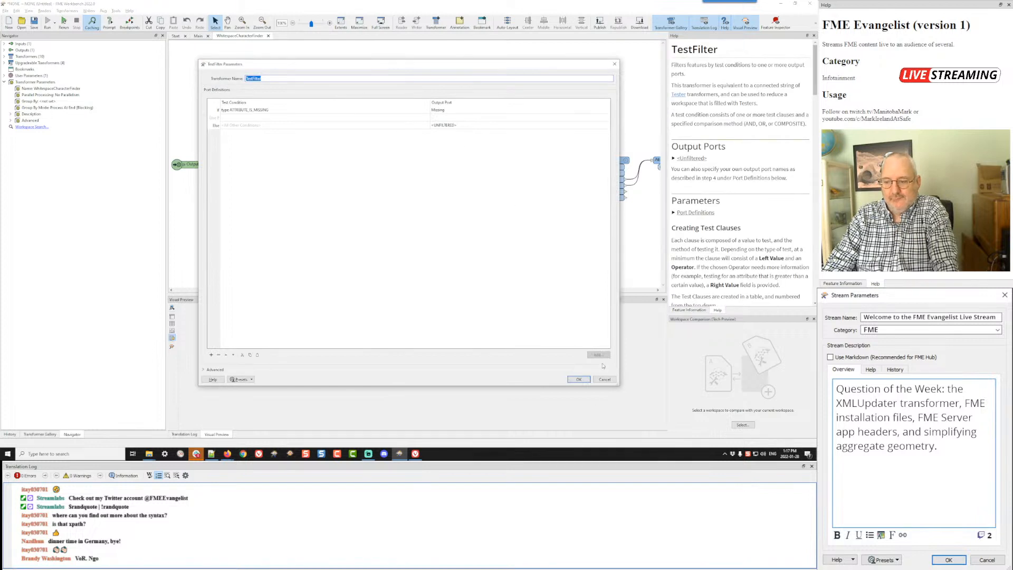
{"action": "left_click", "coordinate": [604, 380]}
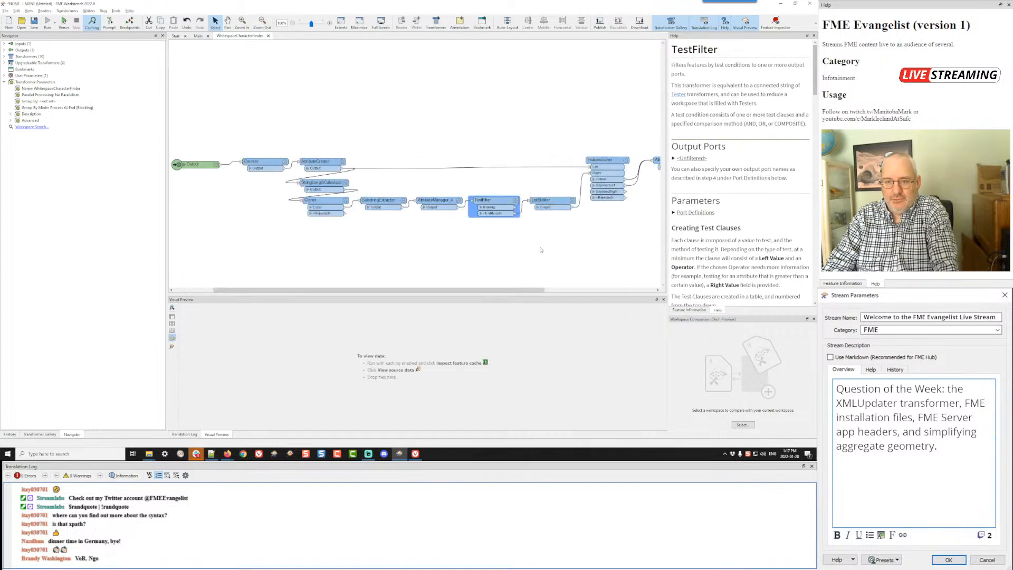
{"action": "double_click", "coordinate": [400, 201]}
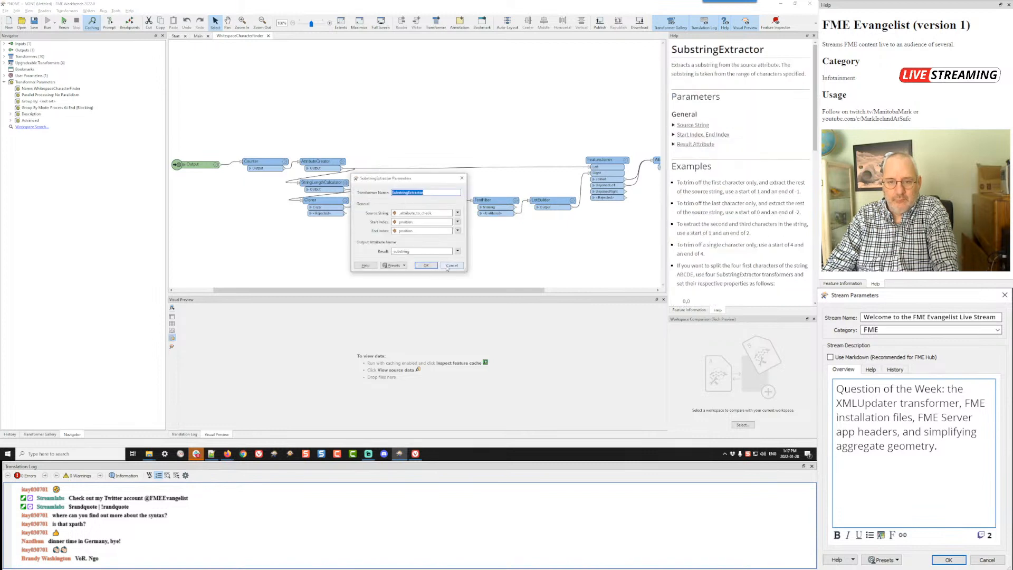
{"action": "left_click", "coordinate": [445, 267]}
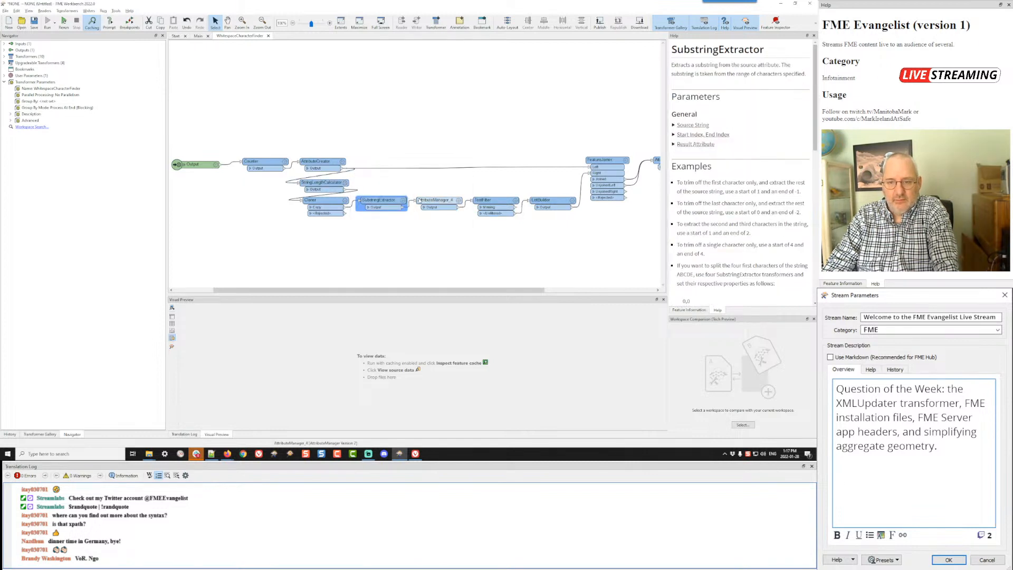
Step: Examine the test conditions and whitespace names defining the type attribute's conditional value in the AttributeManager, leaving its parameters without changes
{"action": "double_click", "coordinate": [457, 202]}
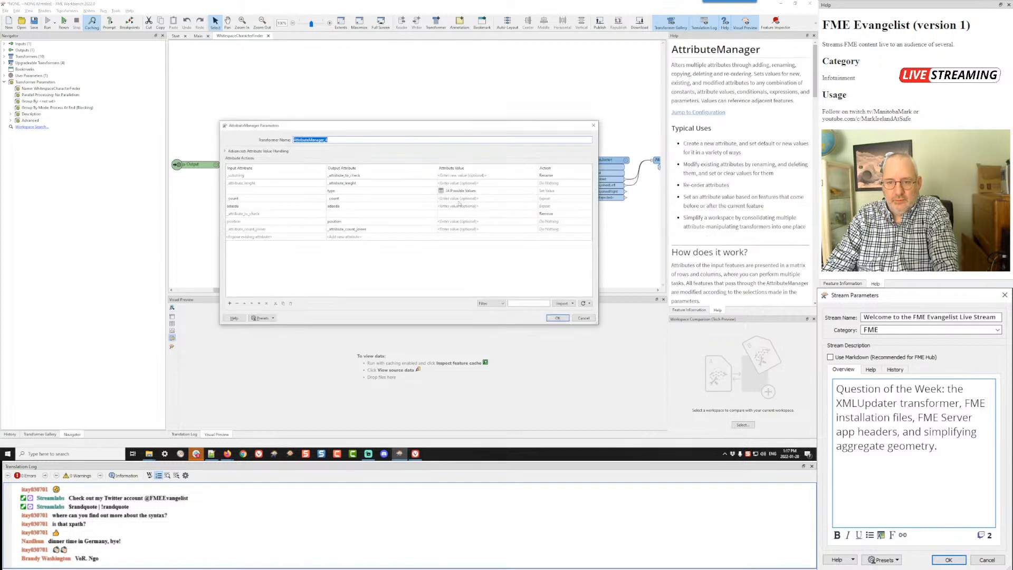
{"action": "left_click", "coordinate": [484, 192]}
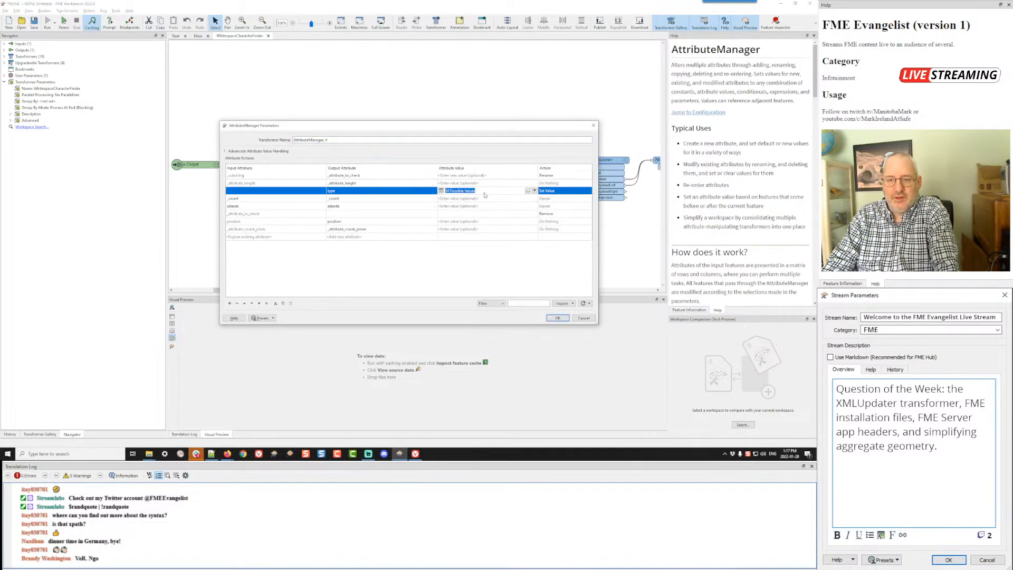
{"action": "left_click", "coordinate": [528, 191]}
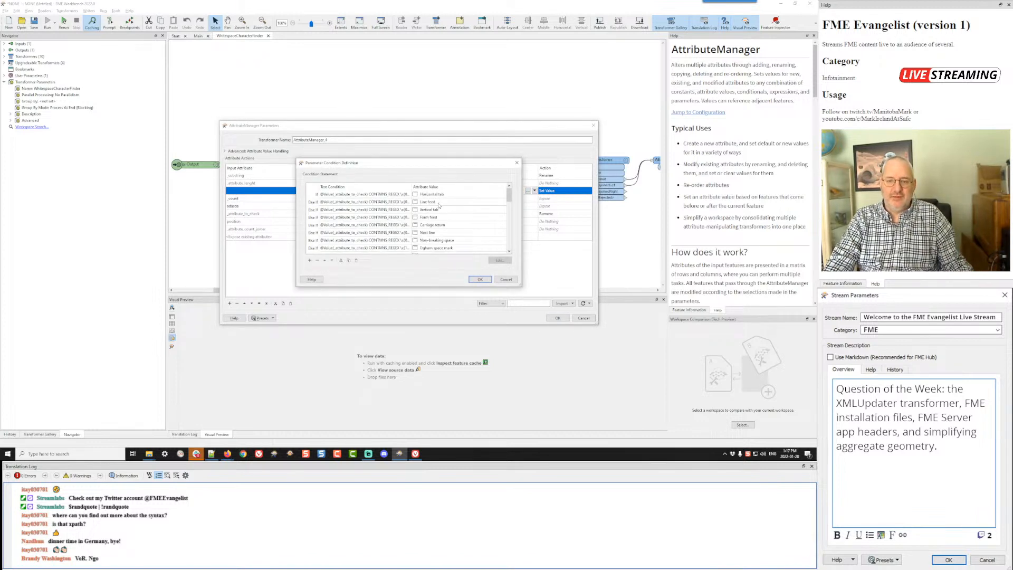
{"action": "scroll", "coordinate": [454, 213], "scroll_direction": "down", "scroll_amount": 2}
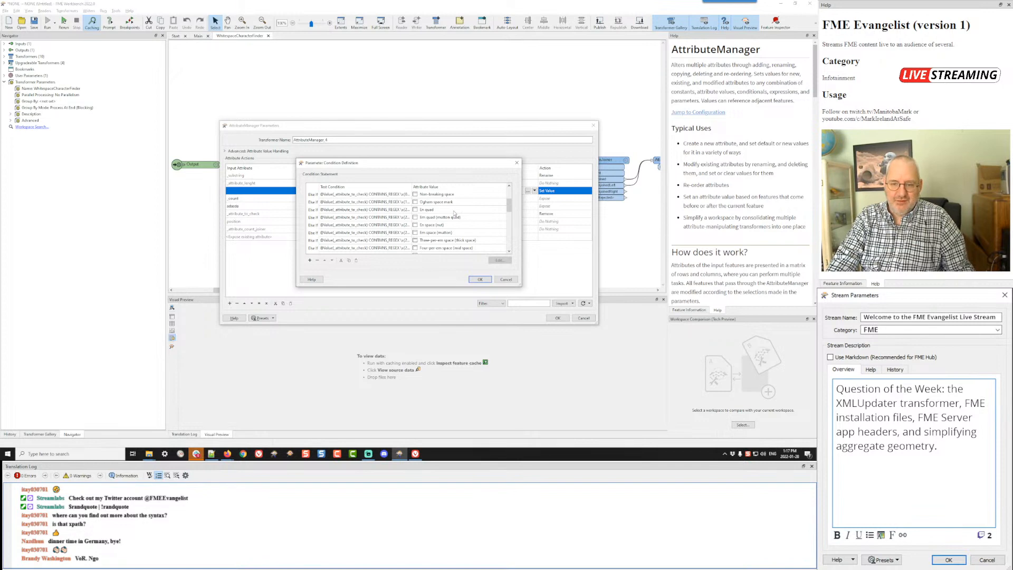
{"action": "scroll", "coordinate": [454, 213], "scroll_direction": "down", "scroll_amount": 1}
{"action": "scroll", "coordinate": [454, 213], "scroll_direction": "down", "scroll_amount": 3}
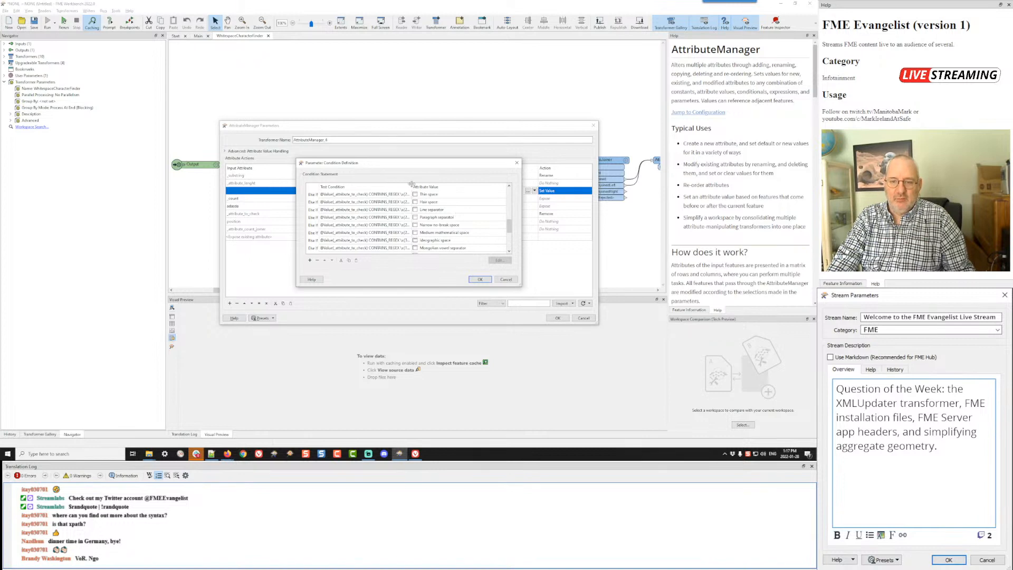
{"action": "left_click_drag", "start_coordinate": [411, 184], "coordinate": [423, 184]}
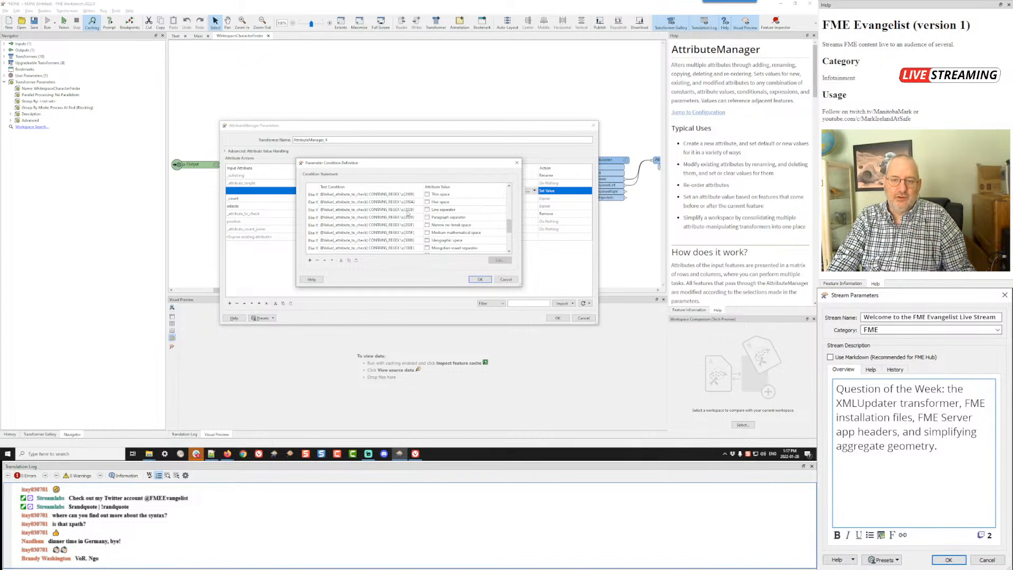
{"action": "scroll", "coordinate": [450, 213], "scroll_direction": "down", "scroll_amount": 3}
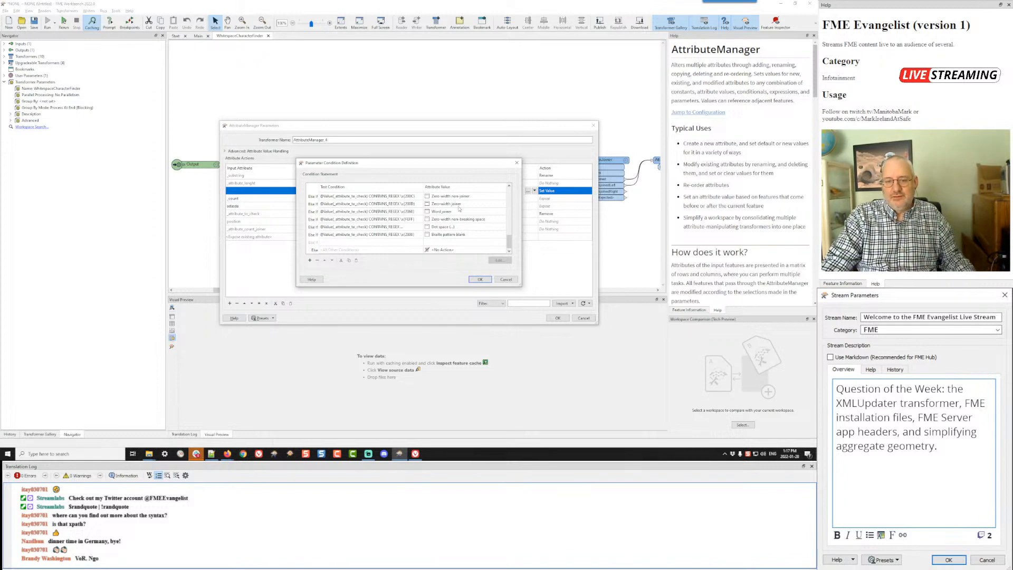
{"action": "left_click", "coordinate": [507, 281]}
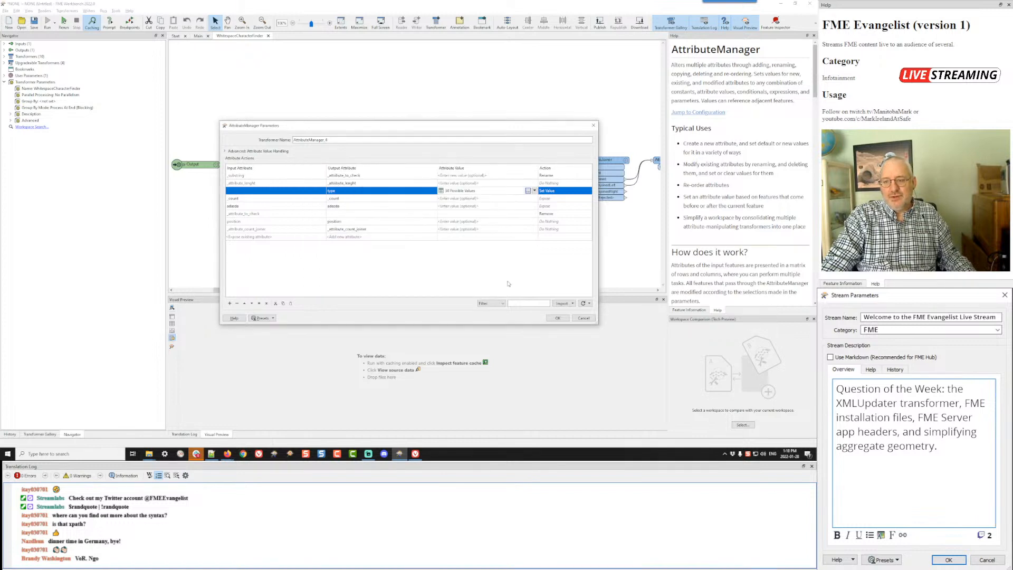
{"action": "left_click", "coordinate": [584, 318]}
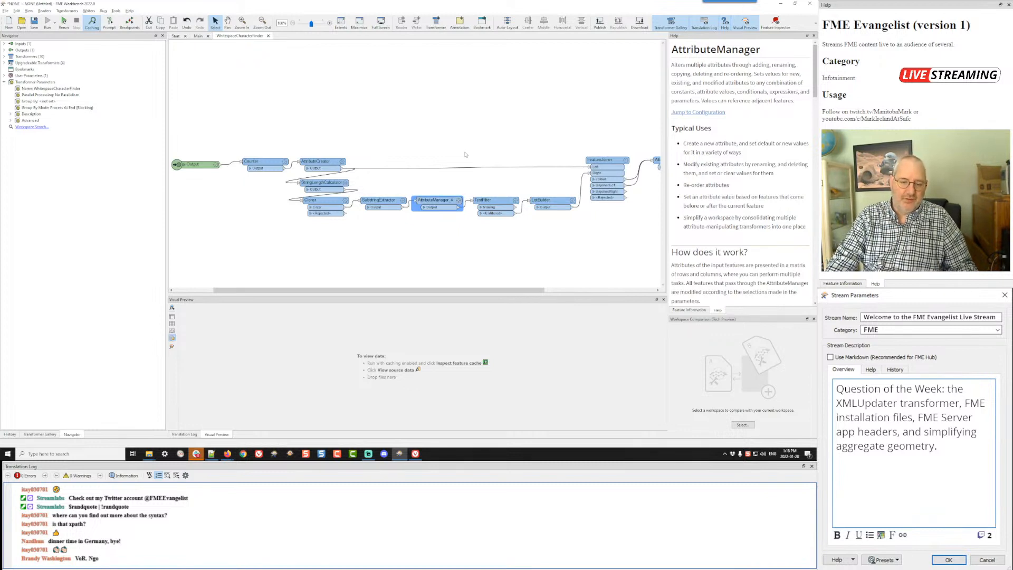
Step: Minimize FME Workbench and return to the whitespace question in the web browser
{"action": "left_click", "coordinate": [441, 134]}
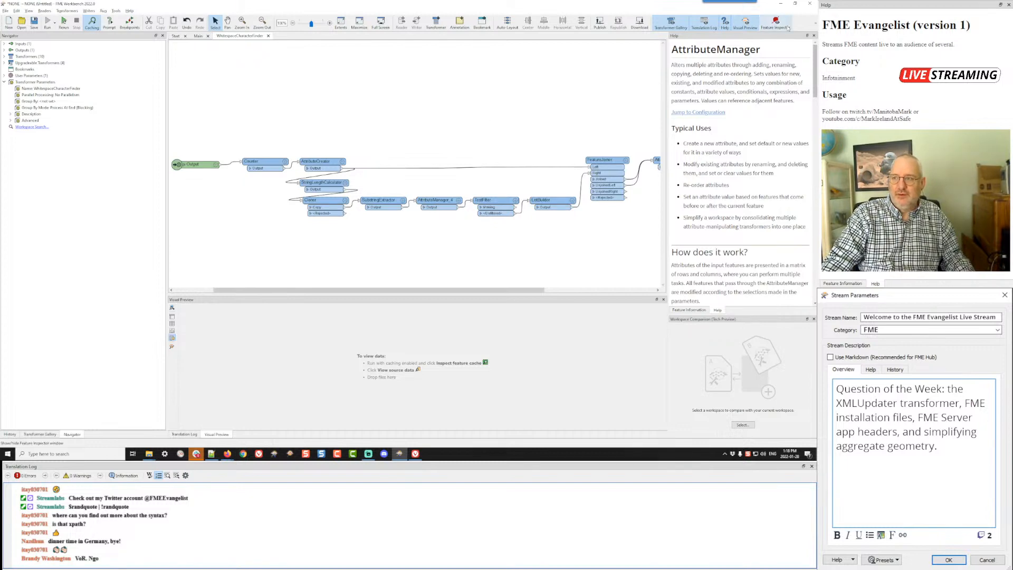
{"action": "left_click", "coordinate": [783, 7]}
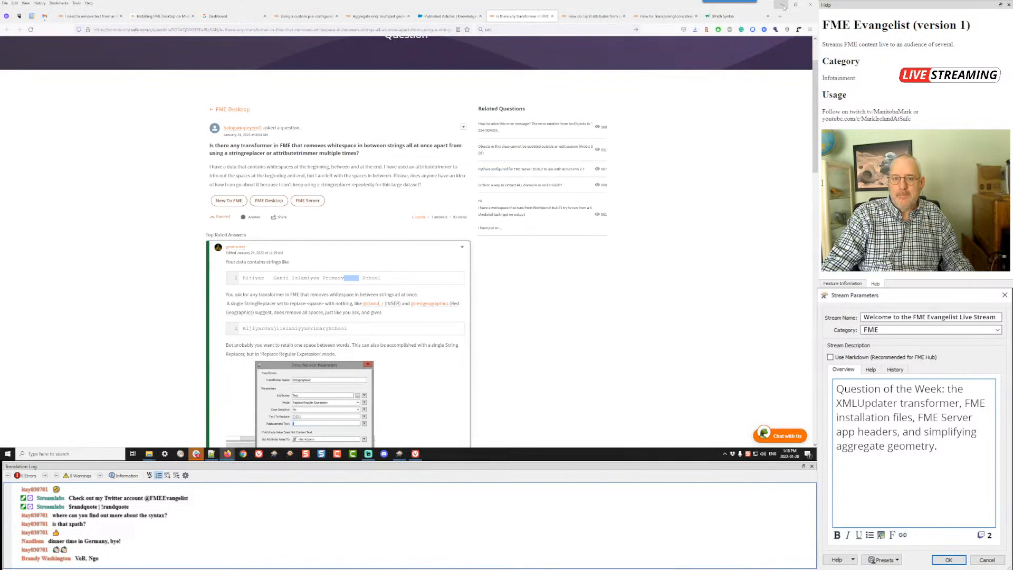